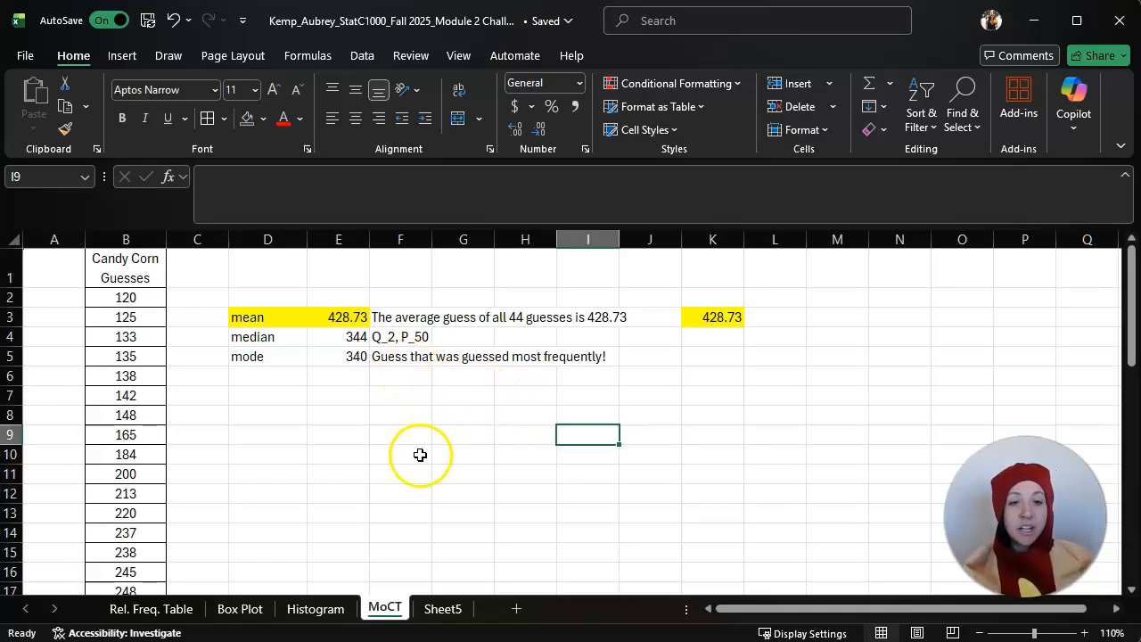
Step: Copy the mean, median and mode results in E3:E5 of the MoCT sheet
{"action": "left_click", "coordinate": [169, 613]}
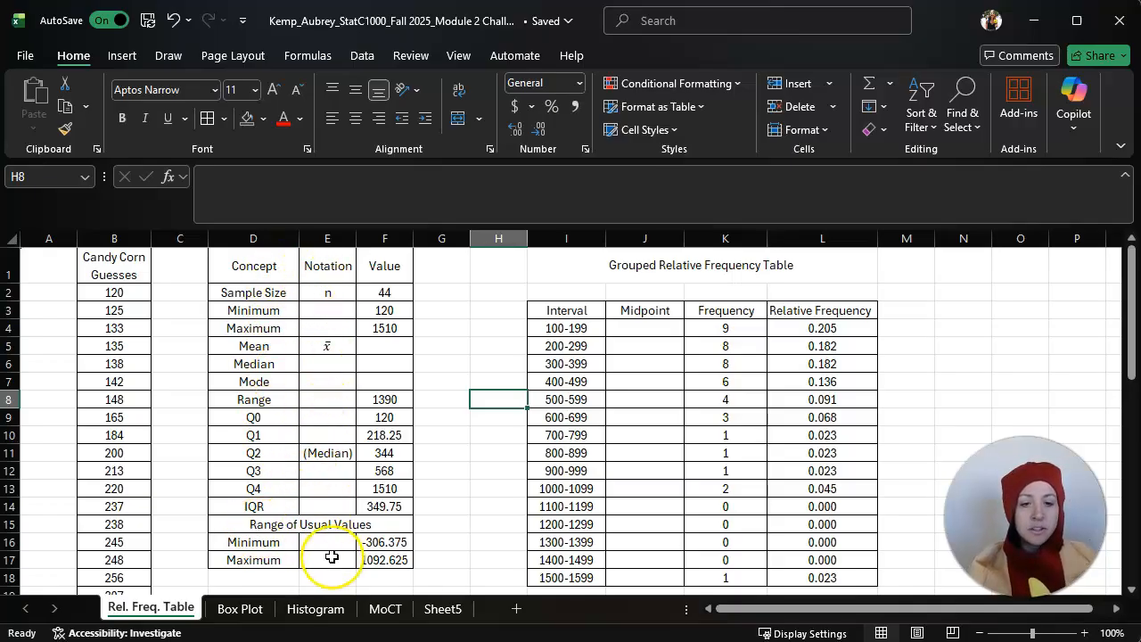
{"action": "left_click", "coordinate": [385, 609]}
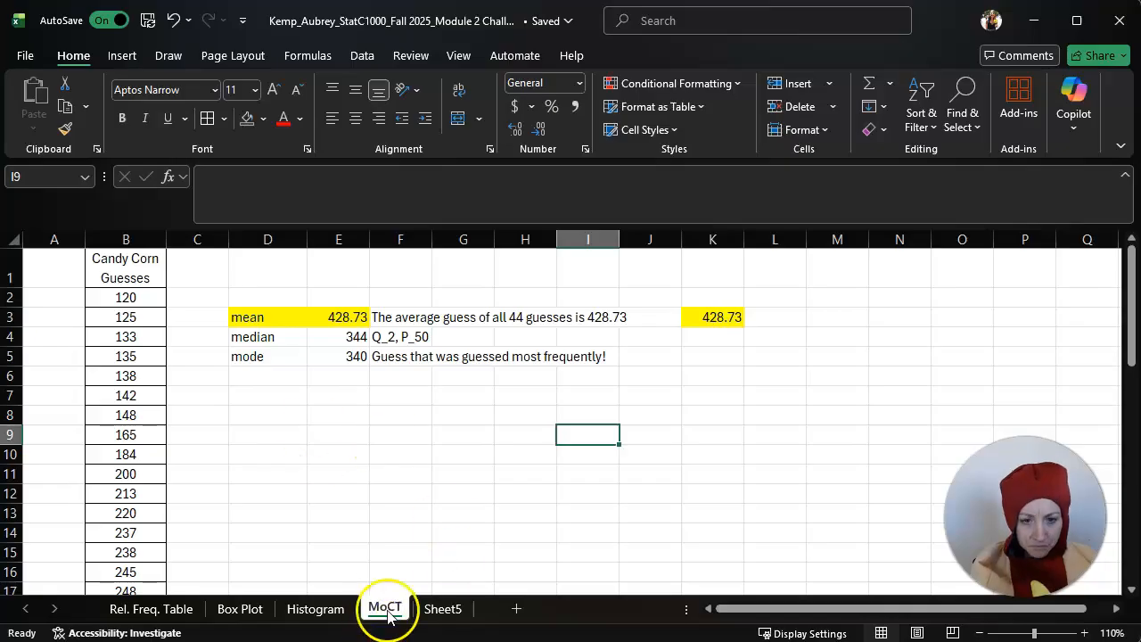
{"action": "left_click", "coordinate": [346, 437]}
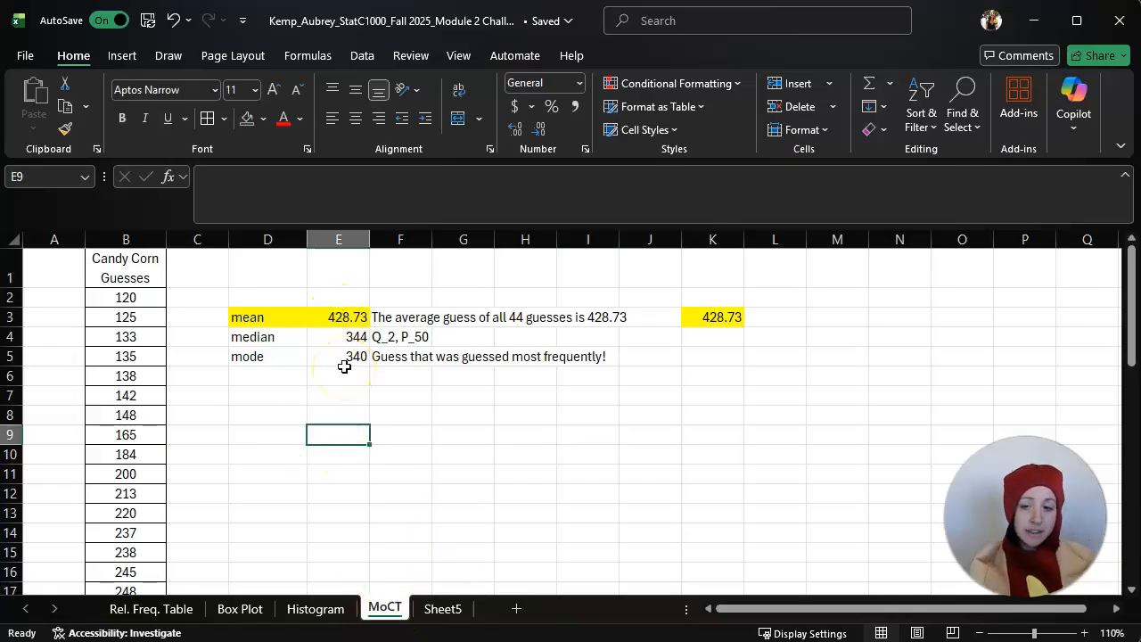
{"action": "left_click_drag", "start_coordinate": [341, 318], "coordinate": [341, 354]}
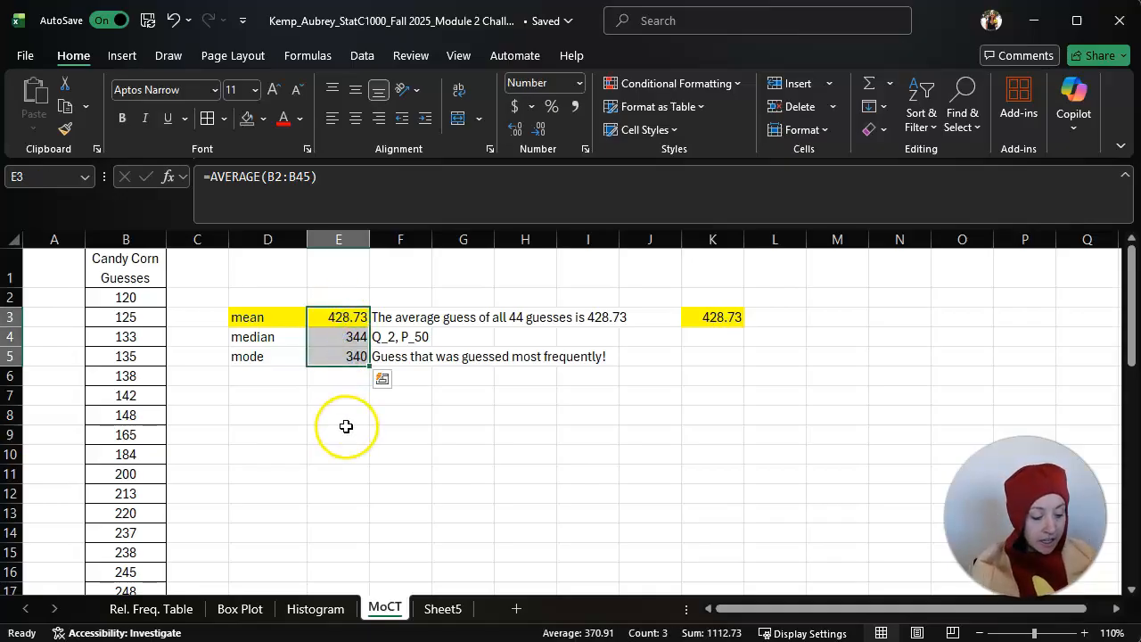
{"action": "right_click", "coordinate": [337, 318]}
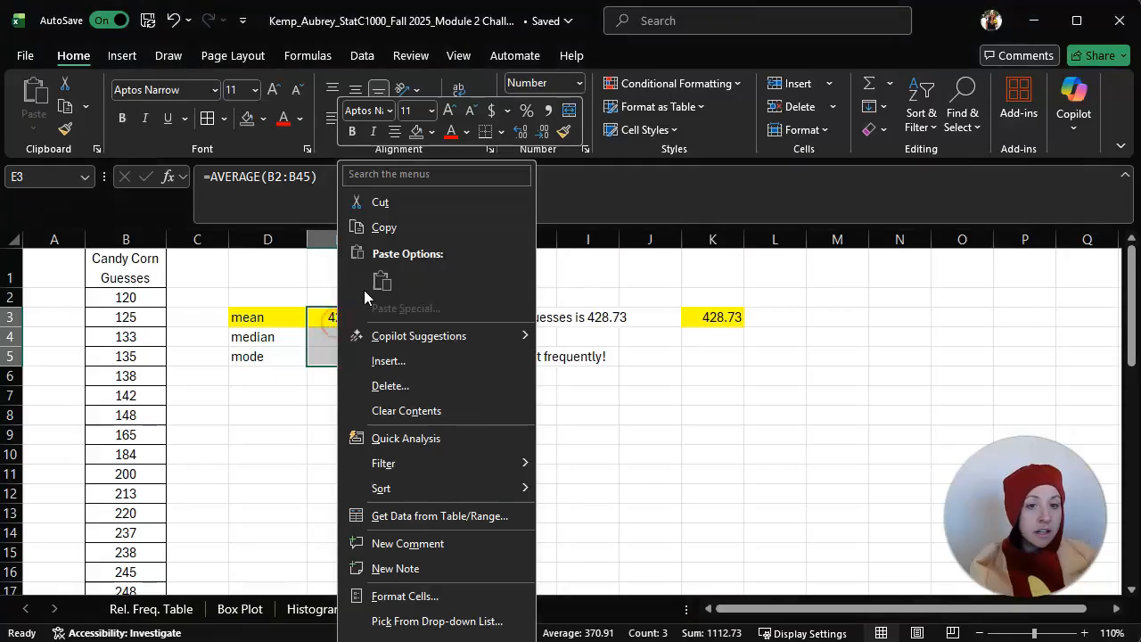
{"action": "left_click", "coordinate": [381, 230]}
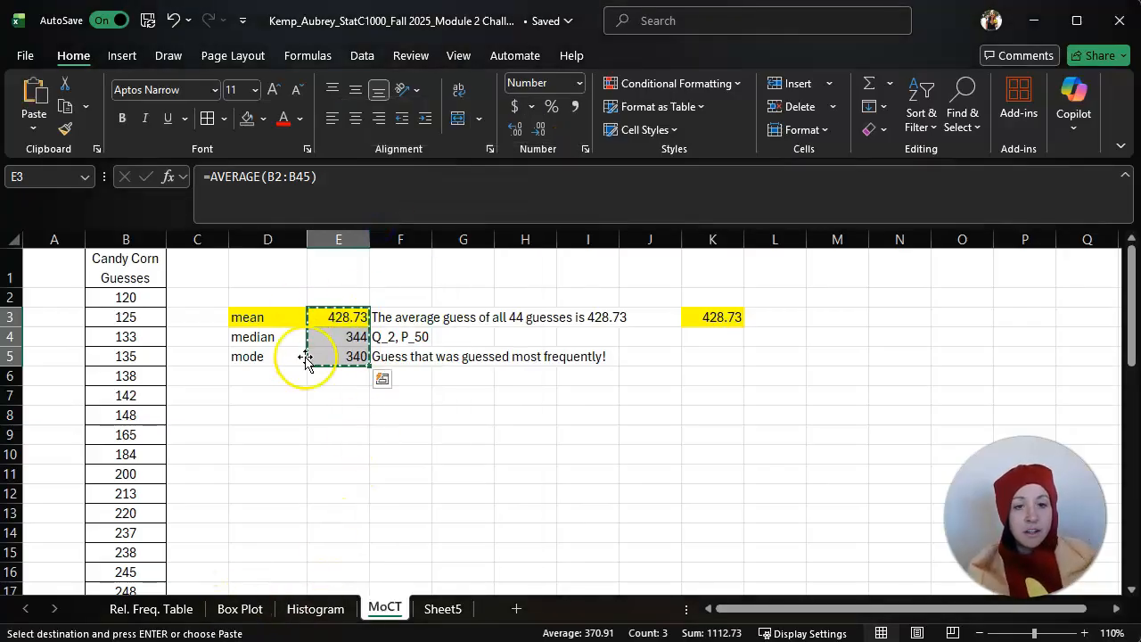
Step: Try a regular paste of the copied cells starting at F5 on the Rel. Freq. Table sheet, and undo it
{"action": "left_click", "coordinate": [156, 609]}
{"action": "left_click", "coordinate": [388, 347]}
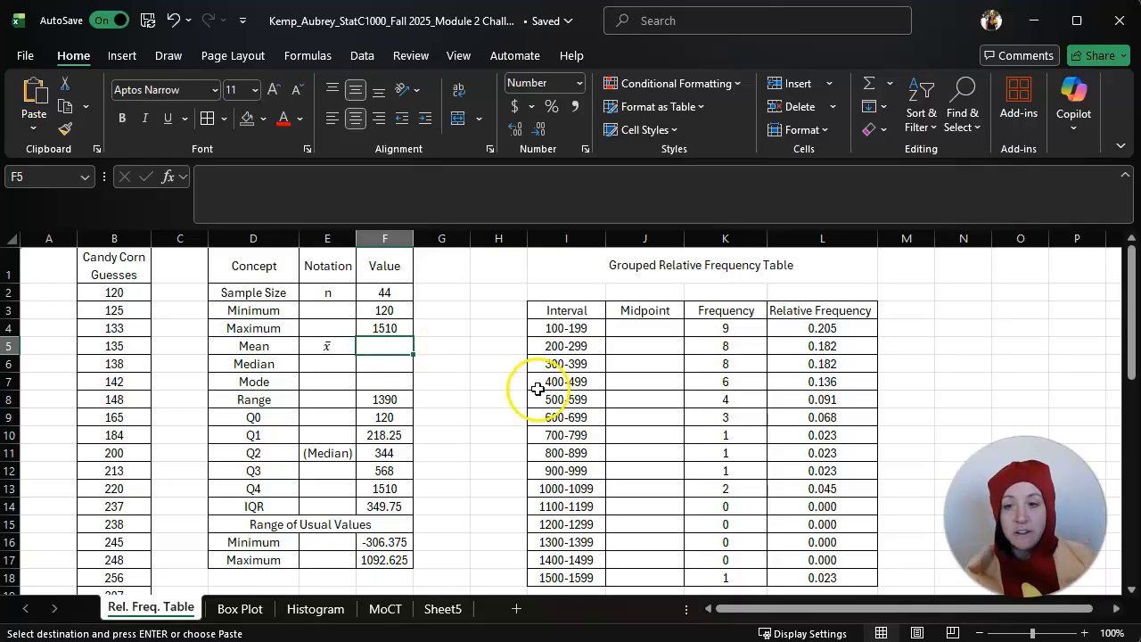
{"action": "key", "text": "ctrl+v"}
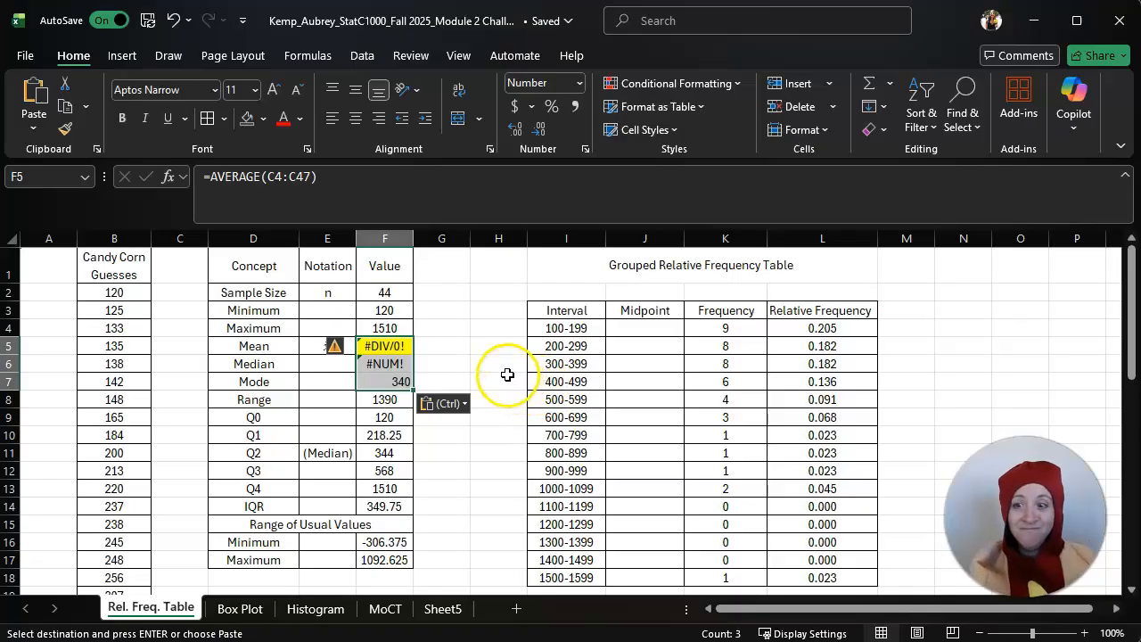
{"action": "key", "text": "ctrl+z"}
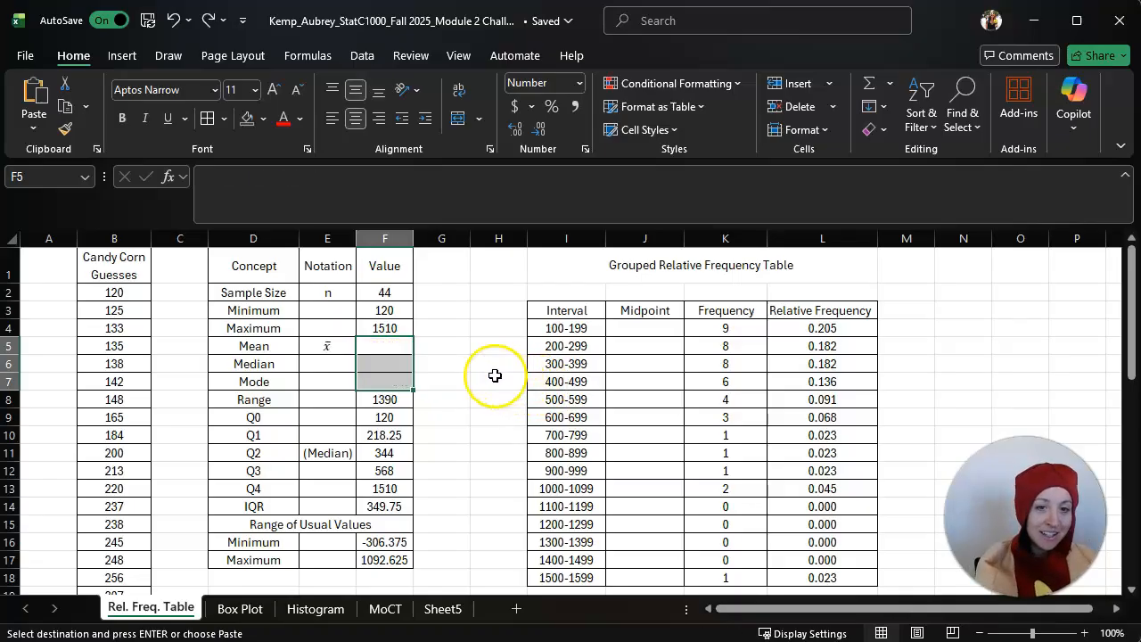
Step: Try again to paste the copied cells at the Mean value cell using the paste options, and dismiss the clipboard notification
{"action": "left_click", "coordinate": [386, 609]}
{"action": "key", "text": "ctrl+v"}
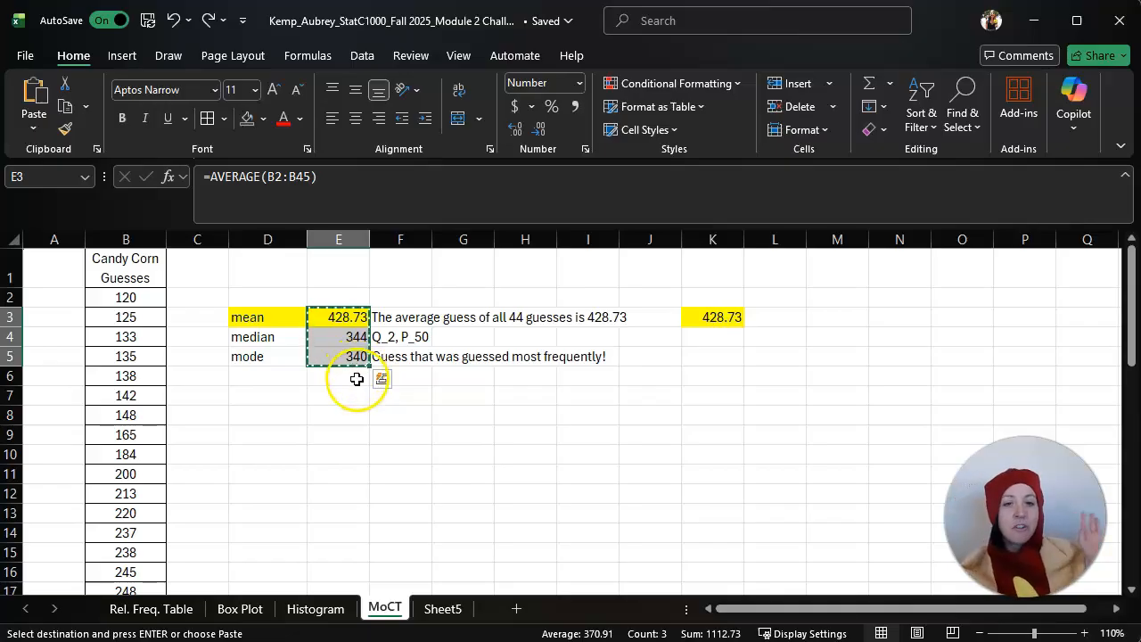
{"action": "left_click", "coordinate": [167, 615]}
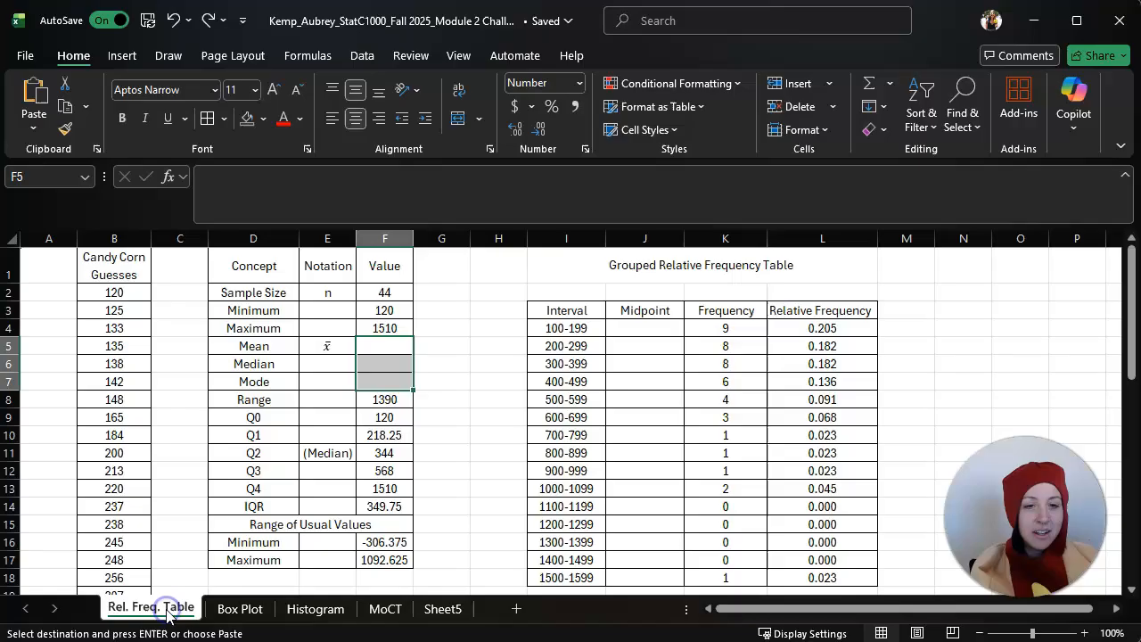
{"action": "left_click", "coordinate": [389, 346]}
{"action": "right_click", "coordinate": [380, 351]}
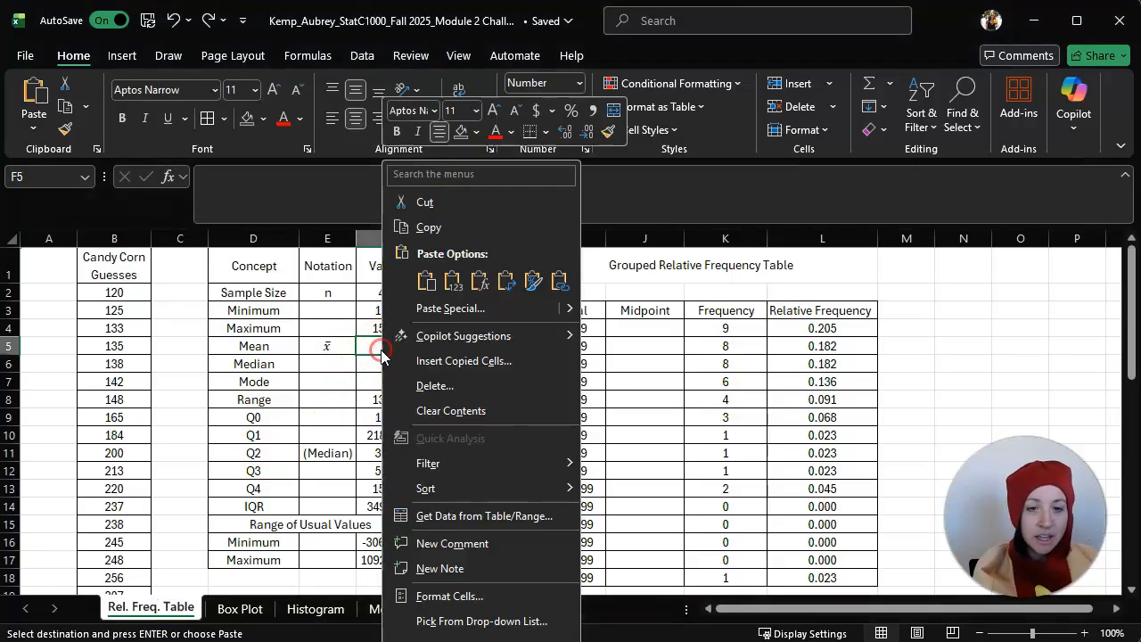
{"action": "left_click", "coordinate": [419, 284]}
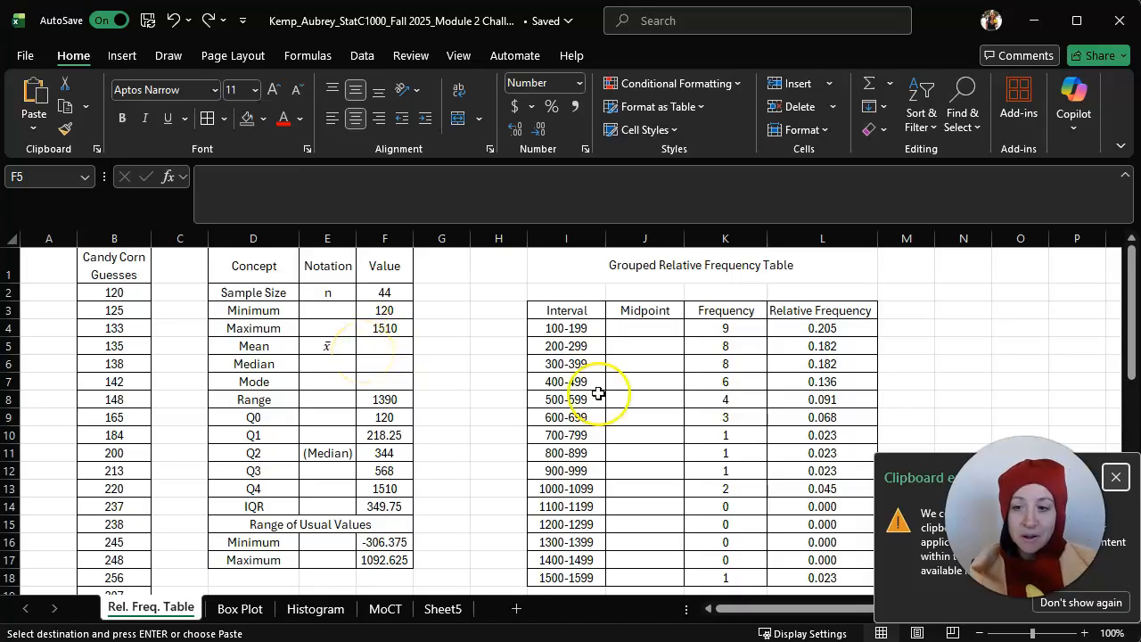
{"action": "left_click", "coordinate": [1066, 603]}
{"action": "right_click", "coordinate": [363, 348]}
{"action": "key", "text": "Escape"}
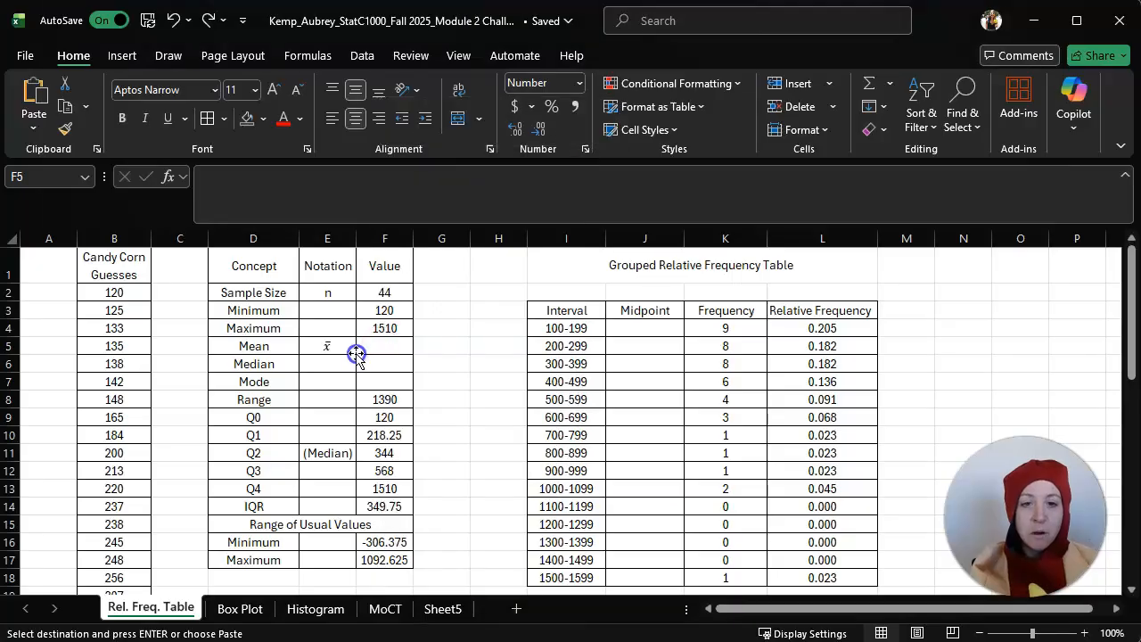
{"action": "right_click", "coordinate": [371, 345]}
{"action": "left_click", "coordinate": [247, 577]}
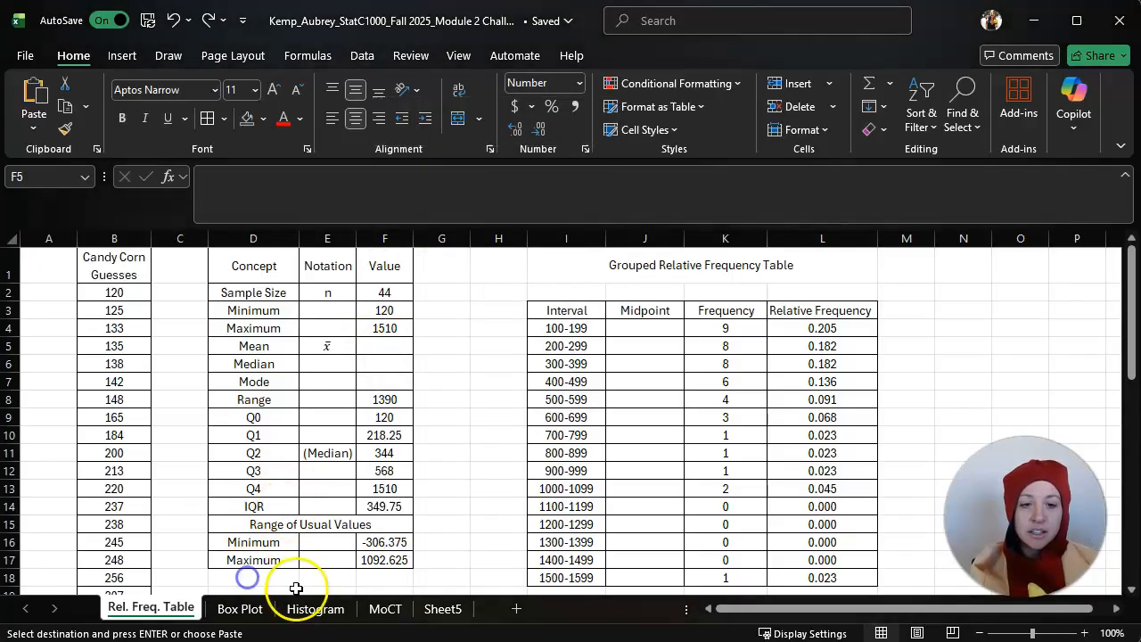
Step: Reselect E3:E5 on the MoCT sheet and paste them as values only into F5:F7 of the Rel. Freq. Table sheet
{"action": "left_click", "coordinate": [386, 609]}
{"action": "left_click_drag", "start_coordinate": [330, 317], "coordinate": [326, 363]}
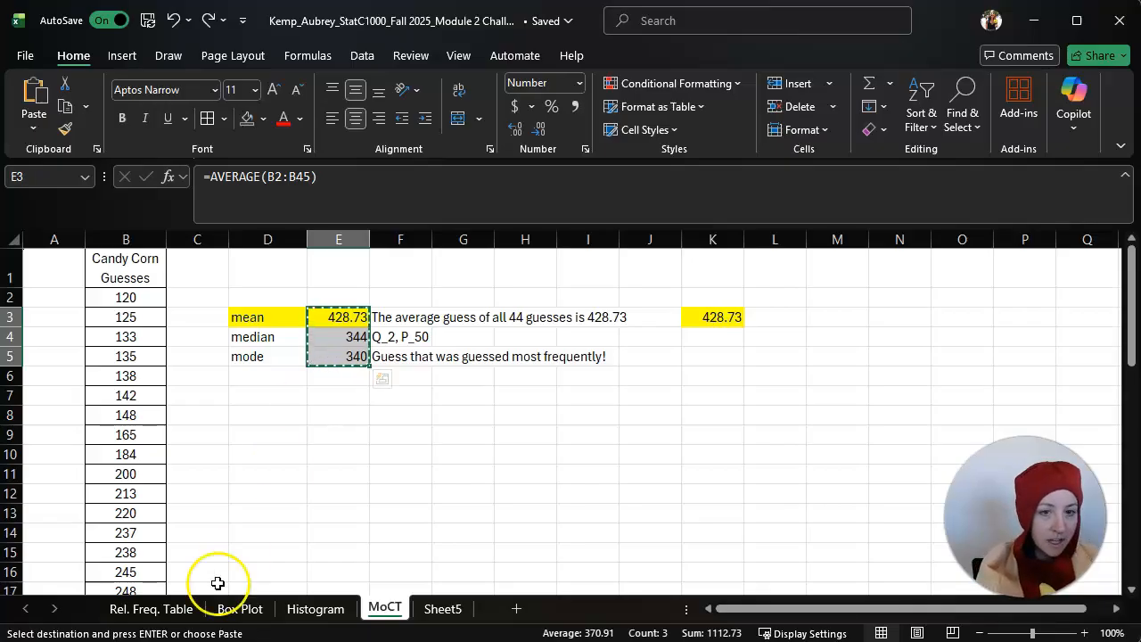
{"action": "left_click", "coordinate": [158, 608]}
{"action": "right_click", "coordinate": [383, 346]}
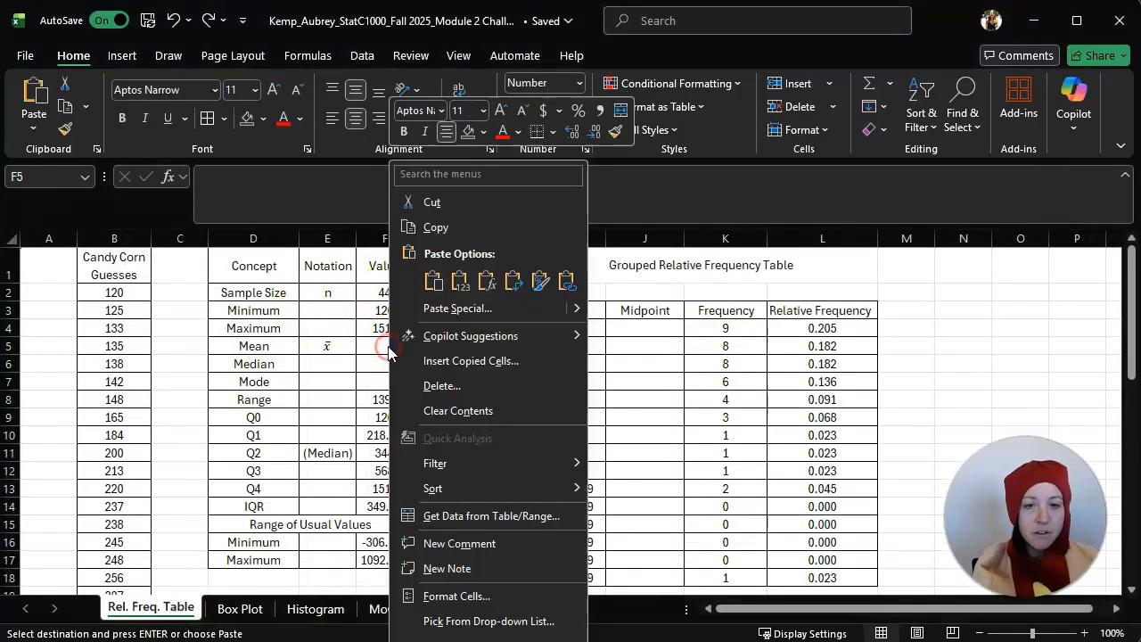
{"action": "left_click", "coordinate": [462, 286]}
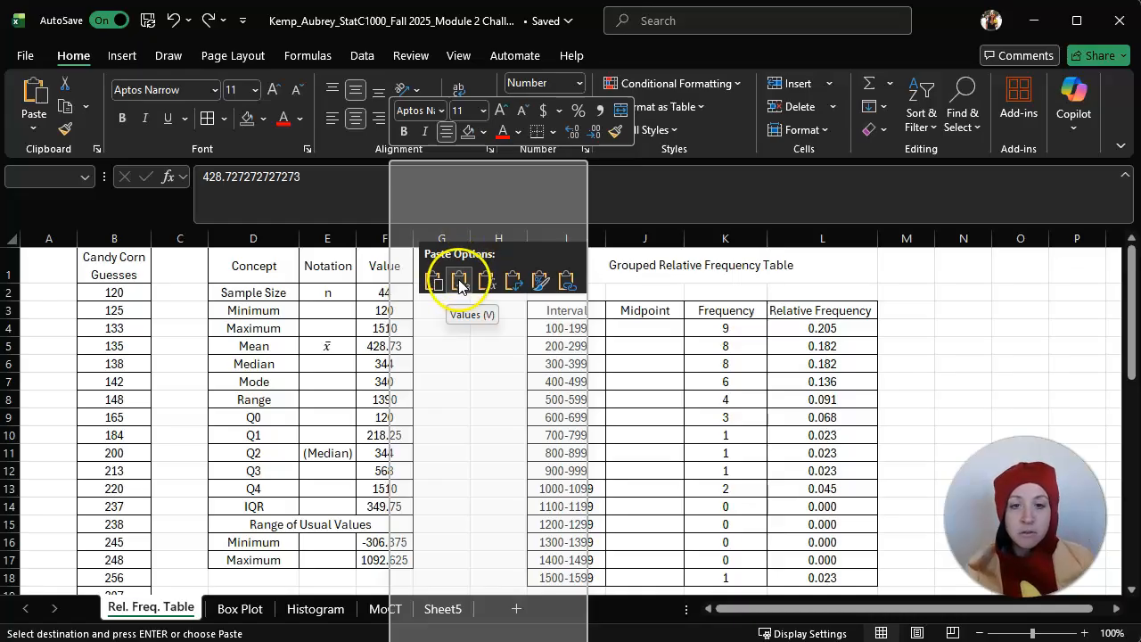
{"action": "right_click", "coordinate": [392, 347]}
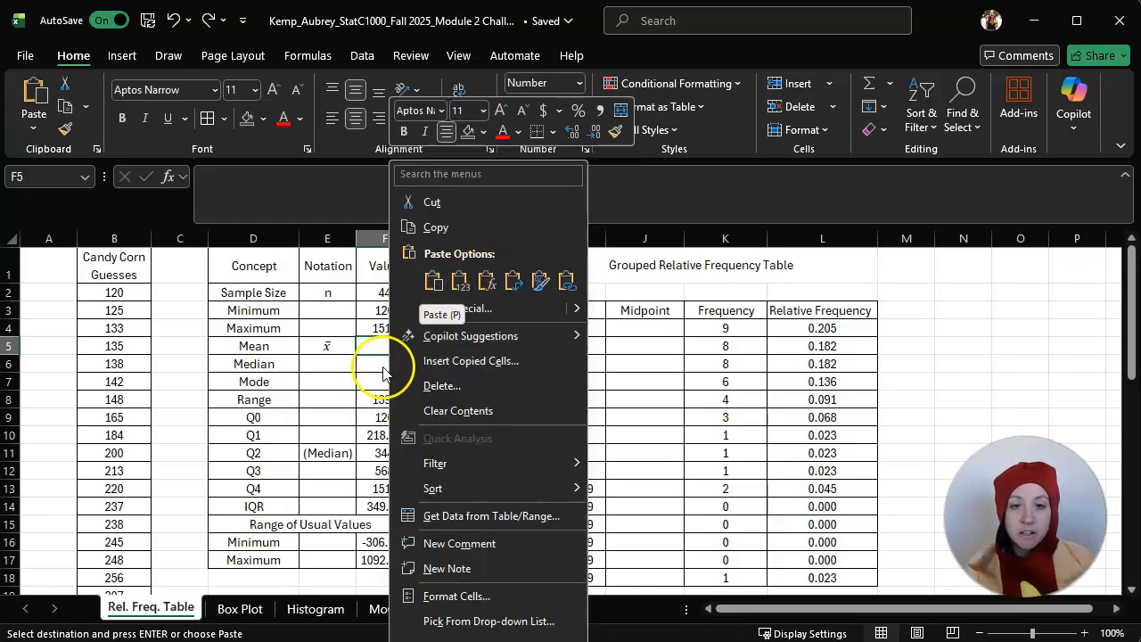
{"action": "left_click", "coordinate": [460, 280]}
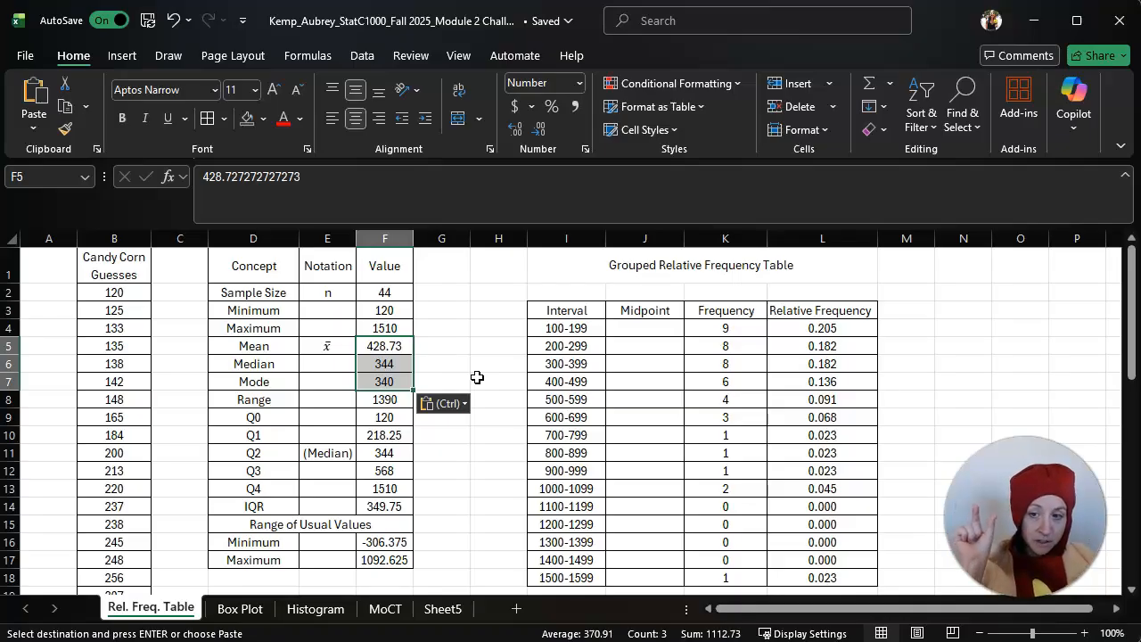
{"action": "left_click", "coordinate": [484, 330]}
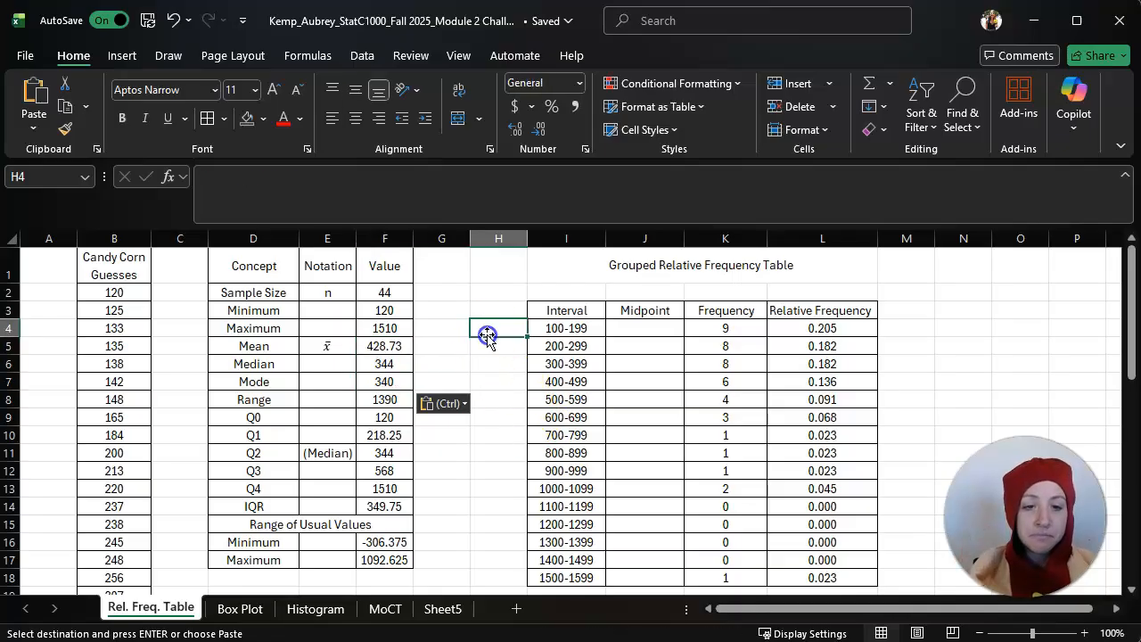
Step: Highlight the Mean row D5:F5 in the concept table with a yellow fill
{"action": "left_click_drag", "start_coordinate": [256, 346], "coordinate": [318, 348]}
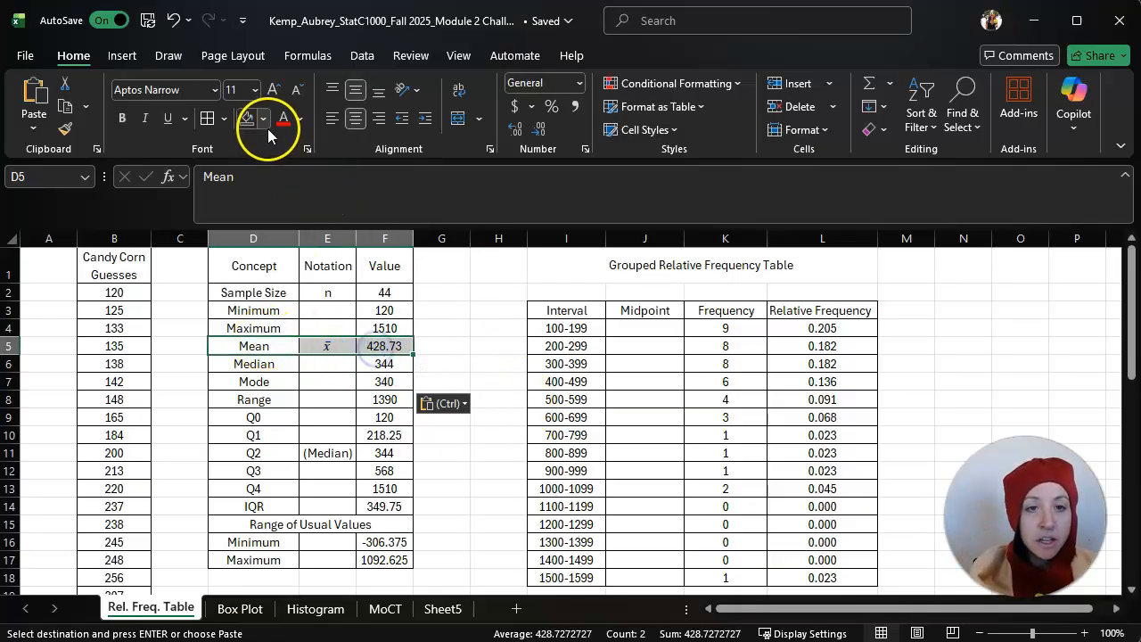
{"action": "left_click", "coordinate": [263, 119]}
{"action": "left_click", "coordinate": [326, 350]}
{"action": "left_click", "coordinate": [461, 357]}
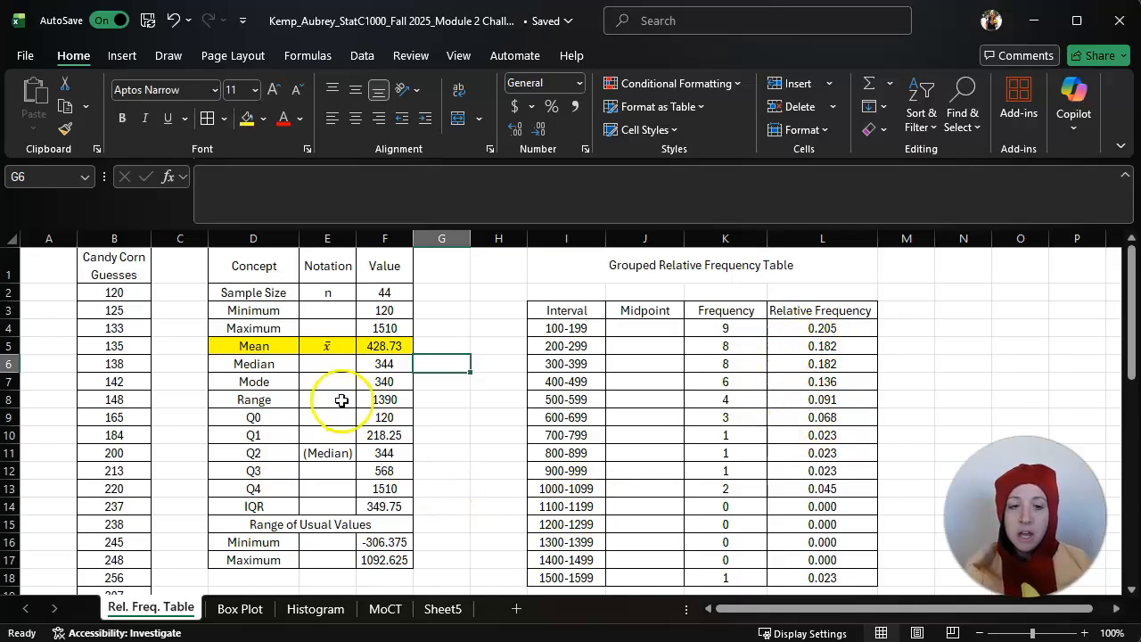
Step: Review the mean, median and mode rows and the first interval's midpoint, frequency and interval cells in the grouped table
{"action": "left_click_drag", "start_coordinate": [281, 349], "coordinate": [368, 383]}
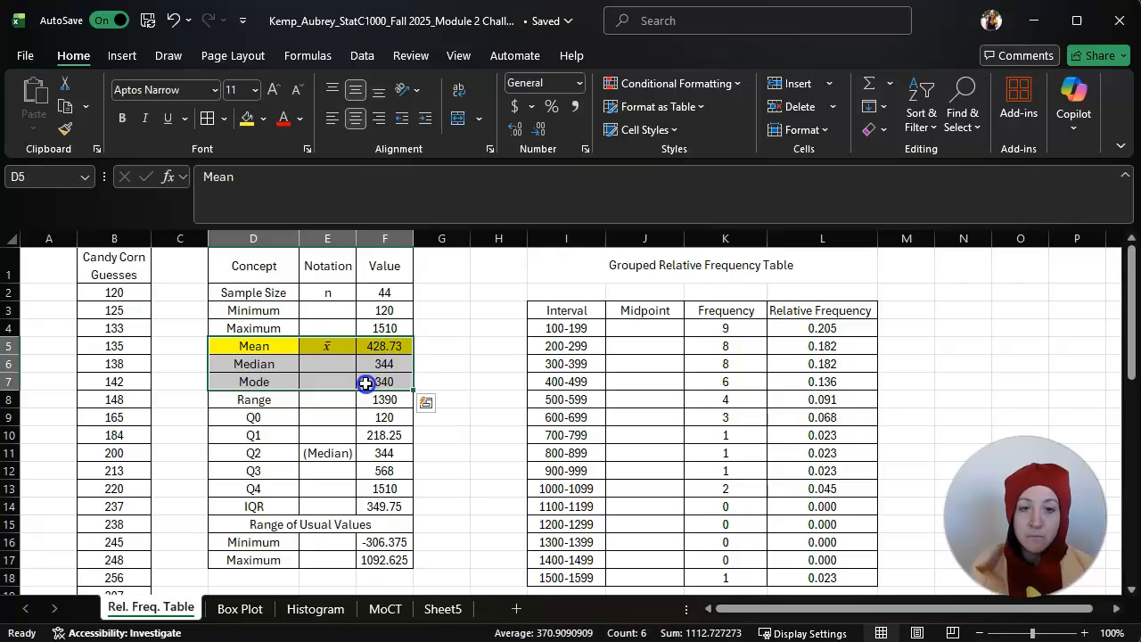
{"action": "left_click", "coordinate": [483, 345]}
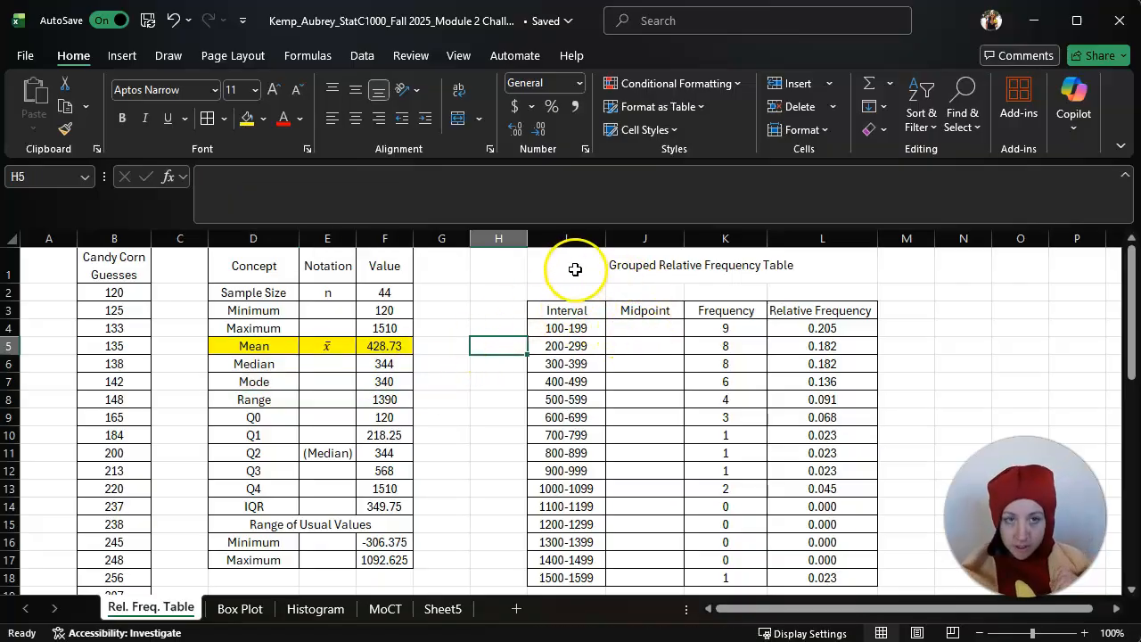
{"action": "scroll", "coordinate": [665, 336], "scroll_direction": "down", "scroll_amount": 1}
{"action": "scroll", "coordinate": [665, 336], "scroll_direction": "up", "scroll_amount": 1}
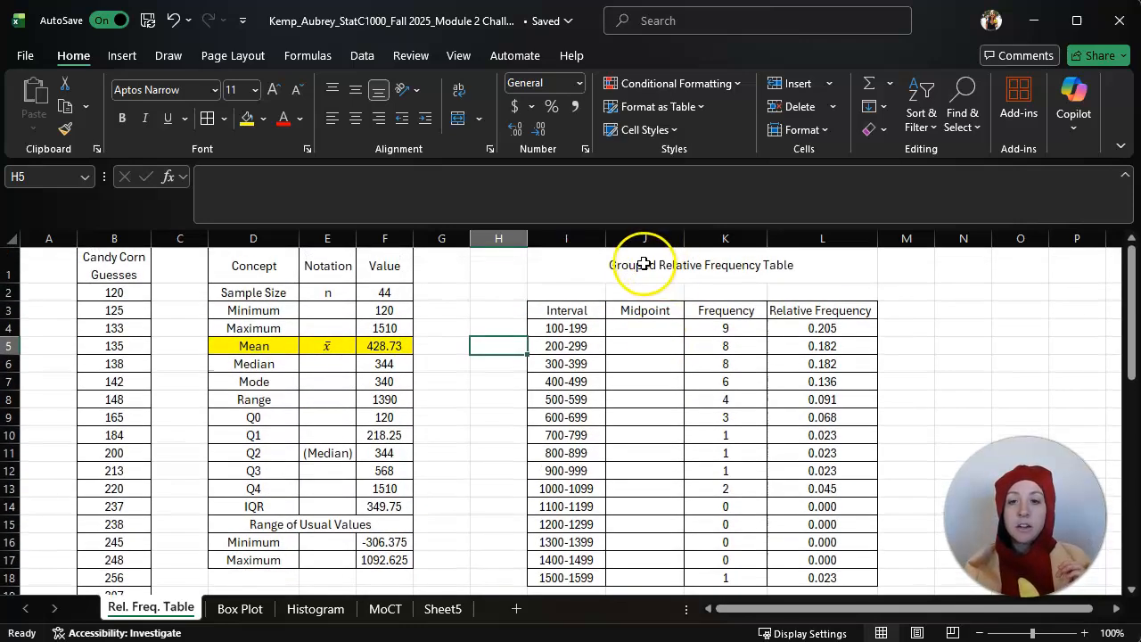
{"action": "left_click", "coordinate": [639, 328]}
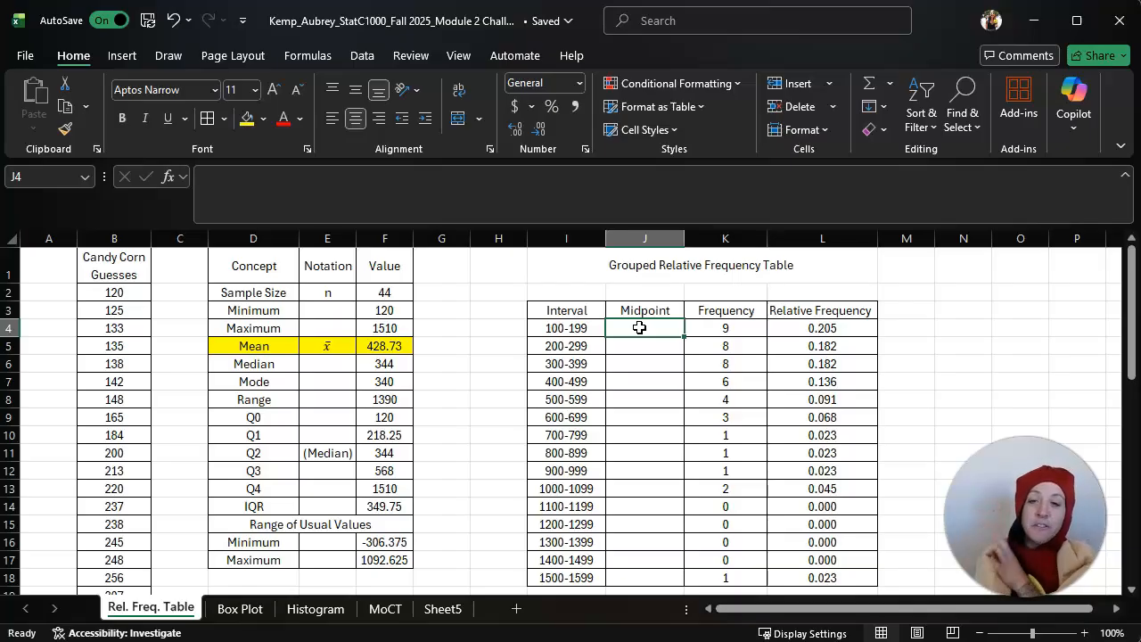
{"action": "left_click", "coordinate": [718, 332]}
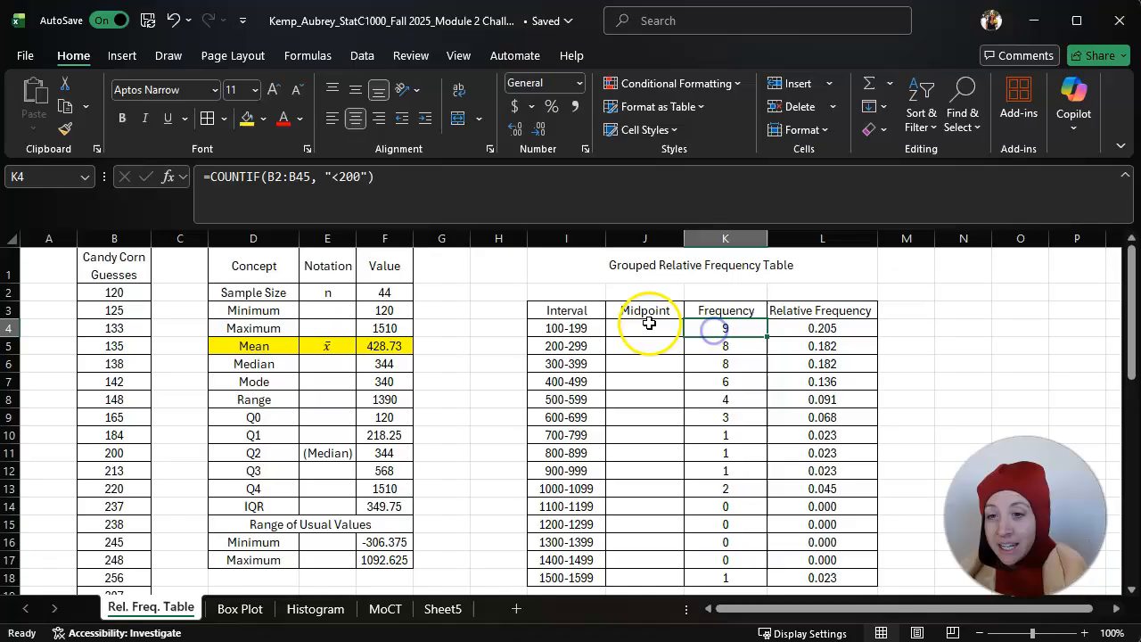
{"action": "left_click", "coordinate": [546, 325]}
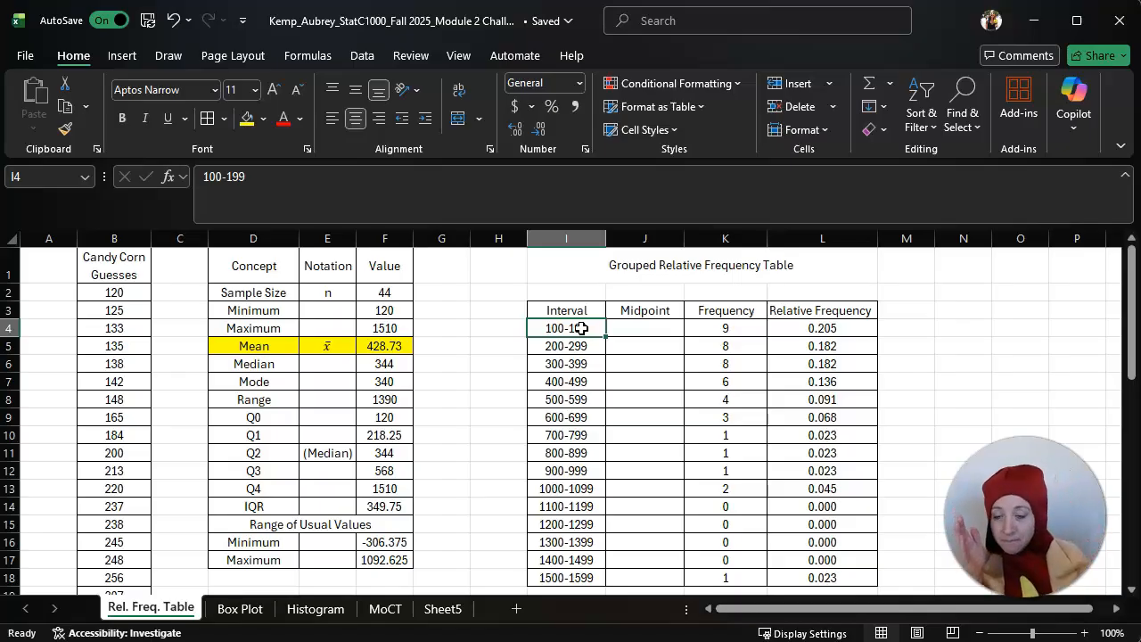
Step: Hide column B, which holds the candy corn guesses, on the Rel. Freq. Table sheet
{"action": "right_click", "coordinate": [102, 238]}
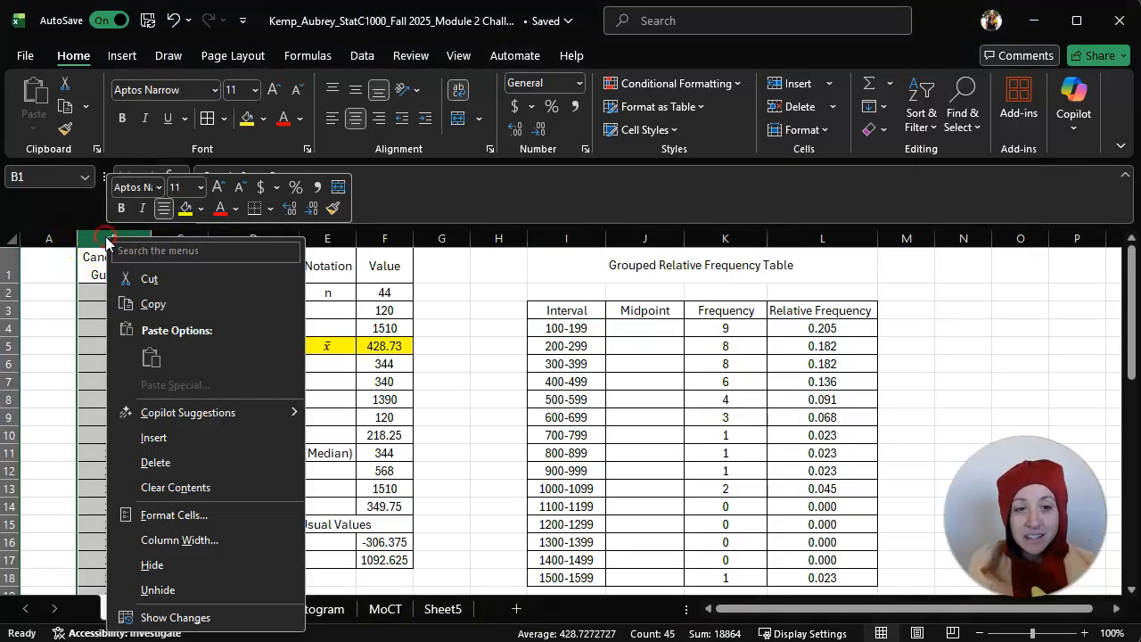
{"action": "left_click", "coordinate": [170, 567]}
{"action": "left_click", "coordinate": [94, 340]}
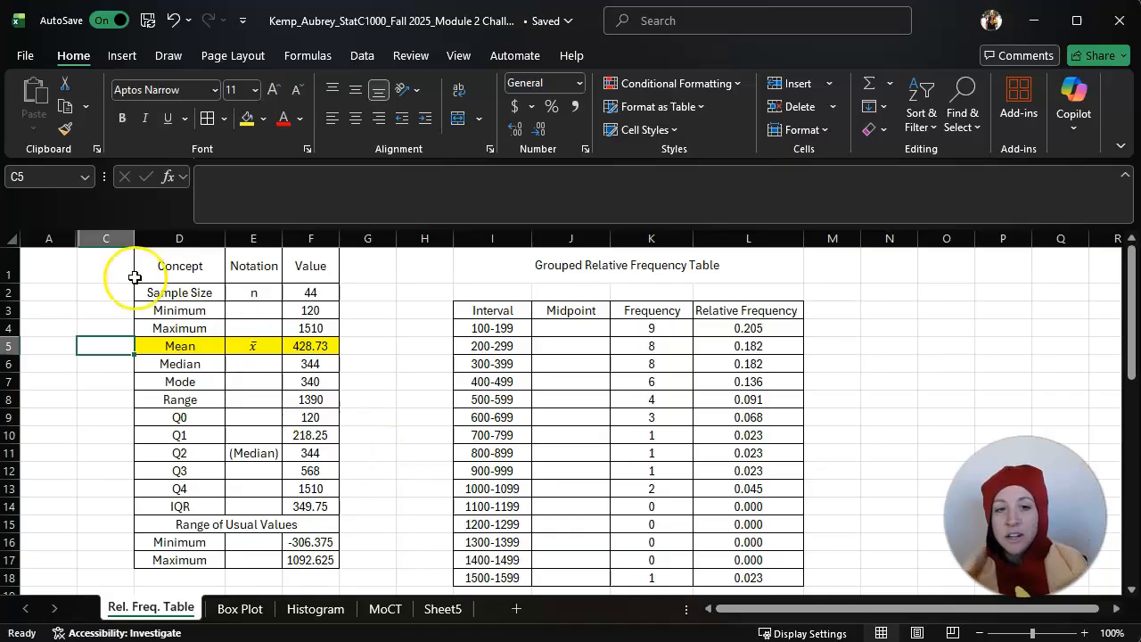
Step: Try to unhide column B by way of its neighbouring columns A and C
{"action": "left_click_drag", "start_coordinate": [64, 235], "coordinate": [101, 235]}
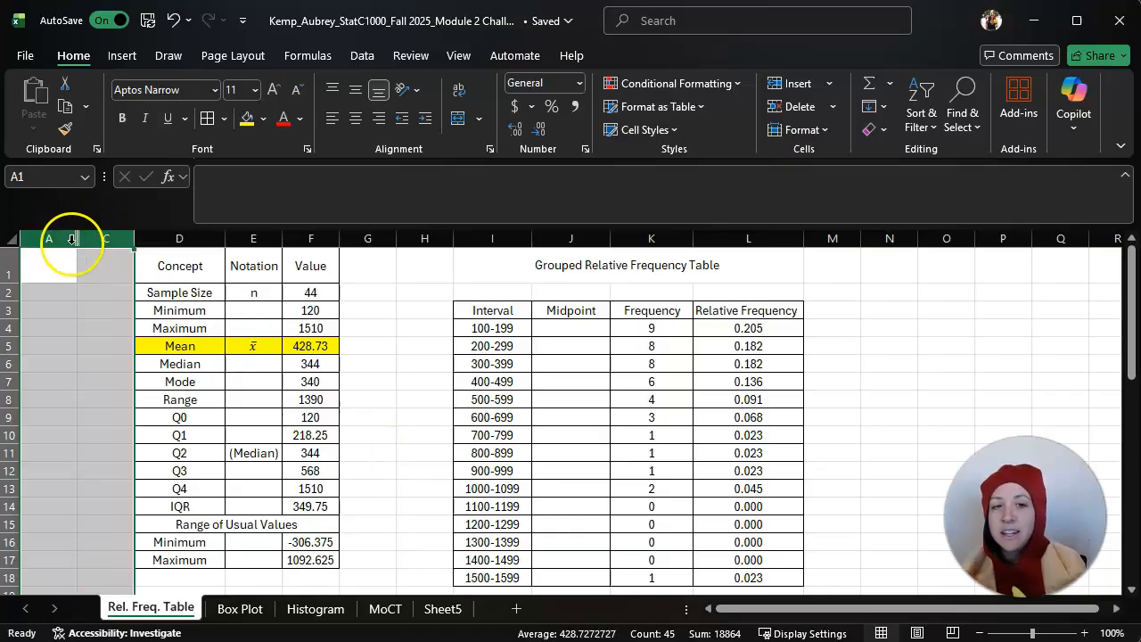
{"action": "right_click", "coordinate": [90, 239]}
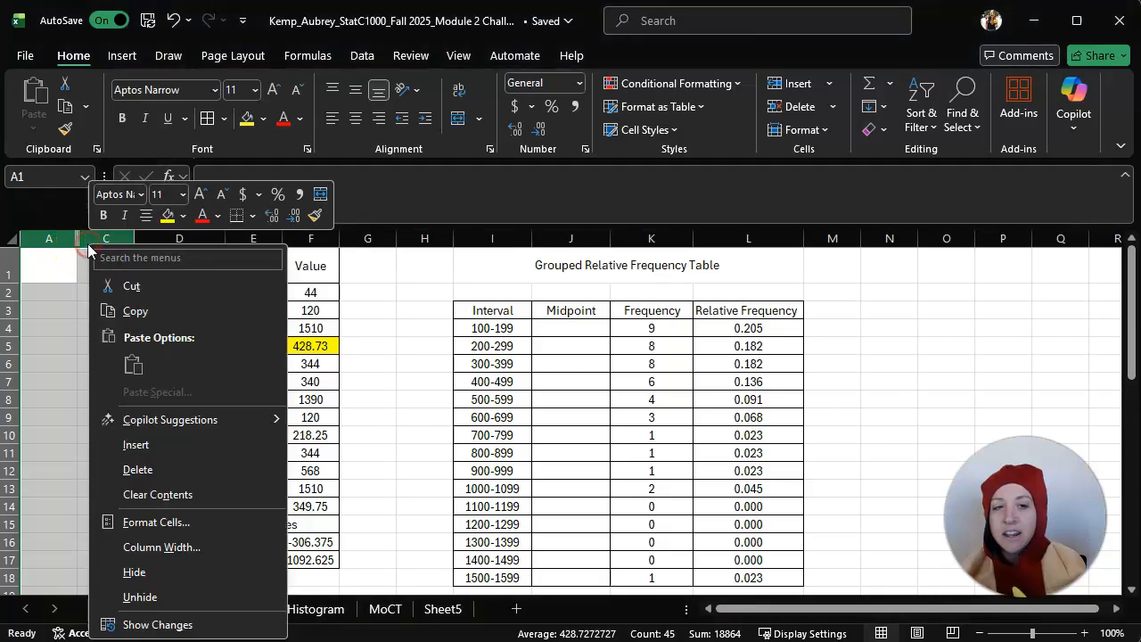
{"action": "left_click", "coordinate": [143, 597]}
{"action": "left_click", "coordinate": [403, 380]}
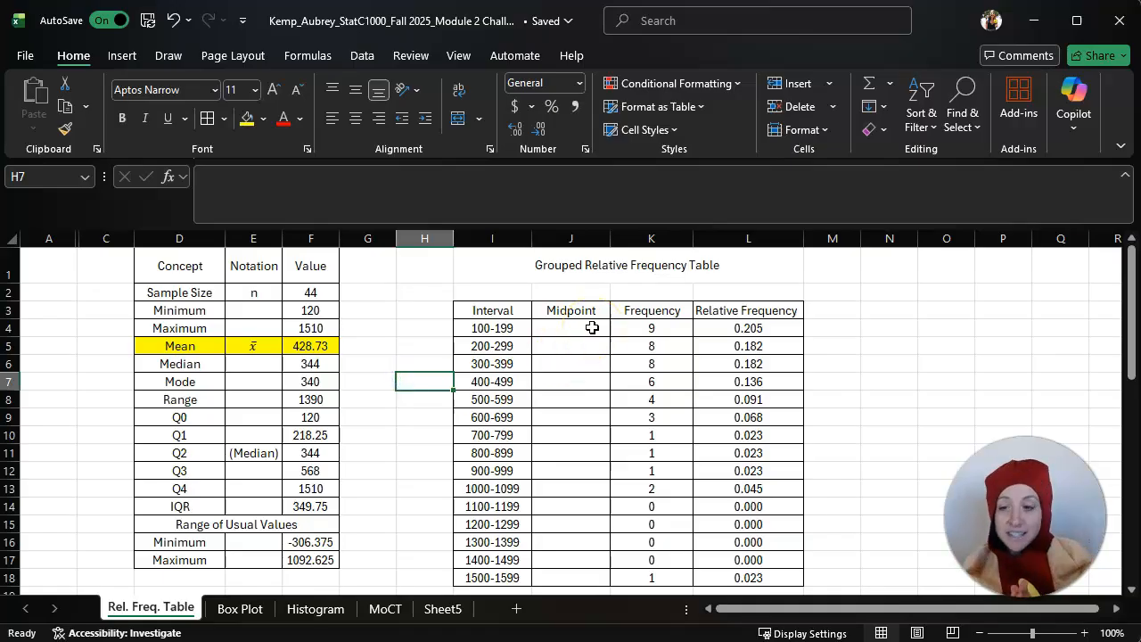
{"action": "left_click", "coordinate": [310, 348]}
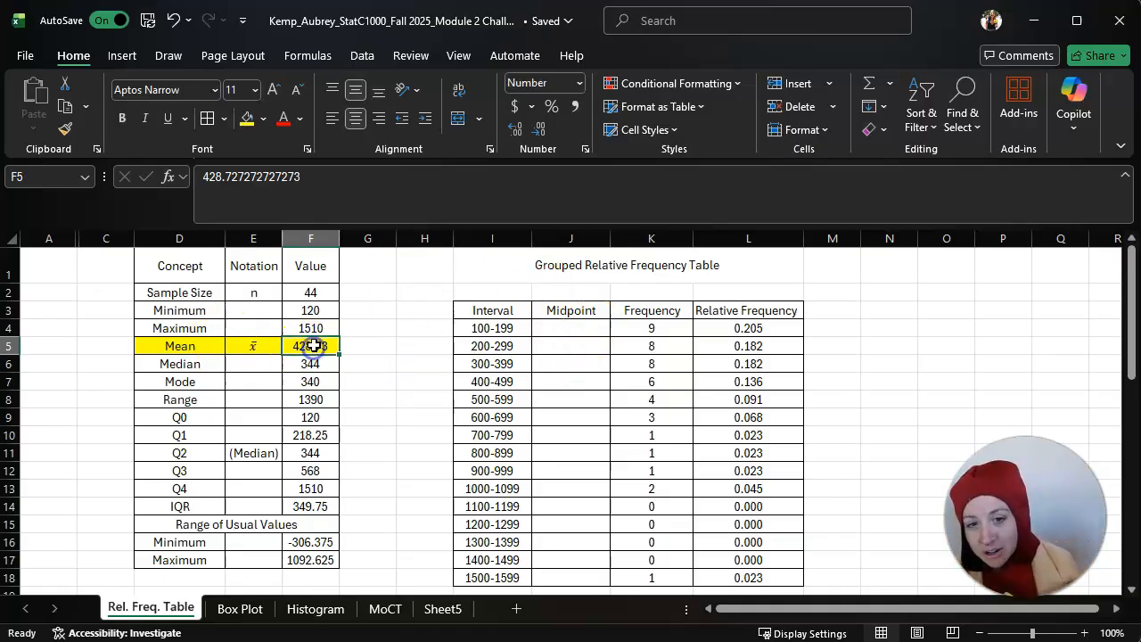
Step: Calculate the 100-199 interval's midpoint in J4 with the formula =(100+199)/2
{"action": "left_click", "coordinate": [580, 327]}
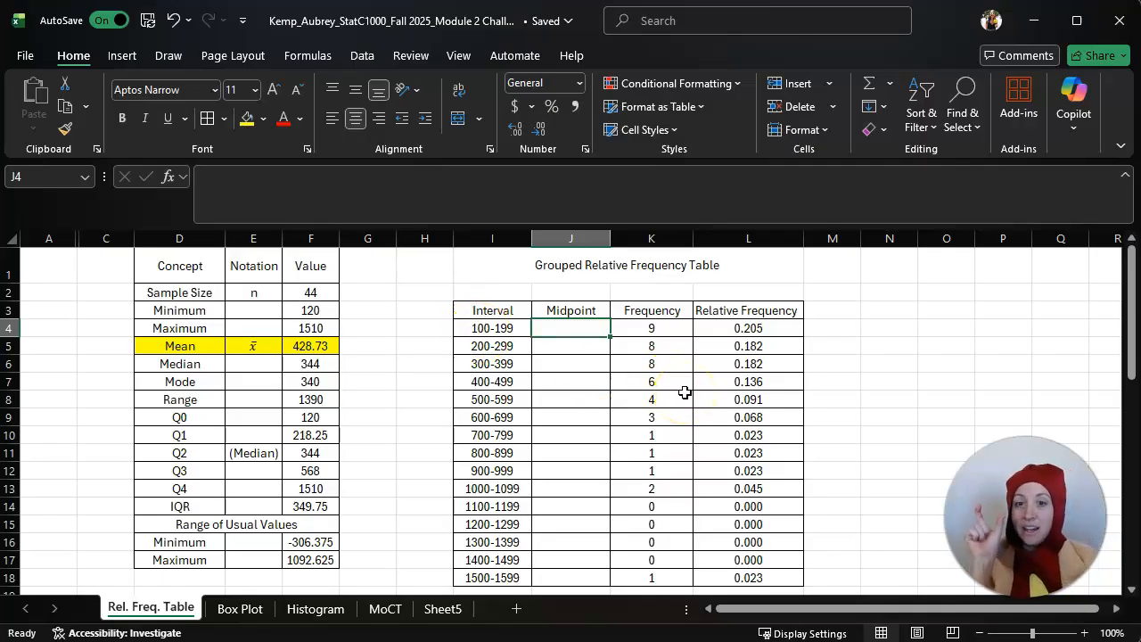
{"action": "type", "text": "=(100+"}
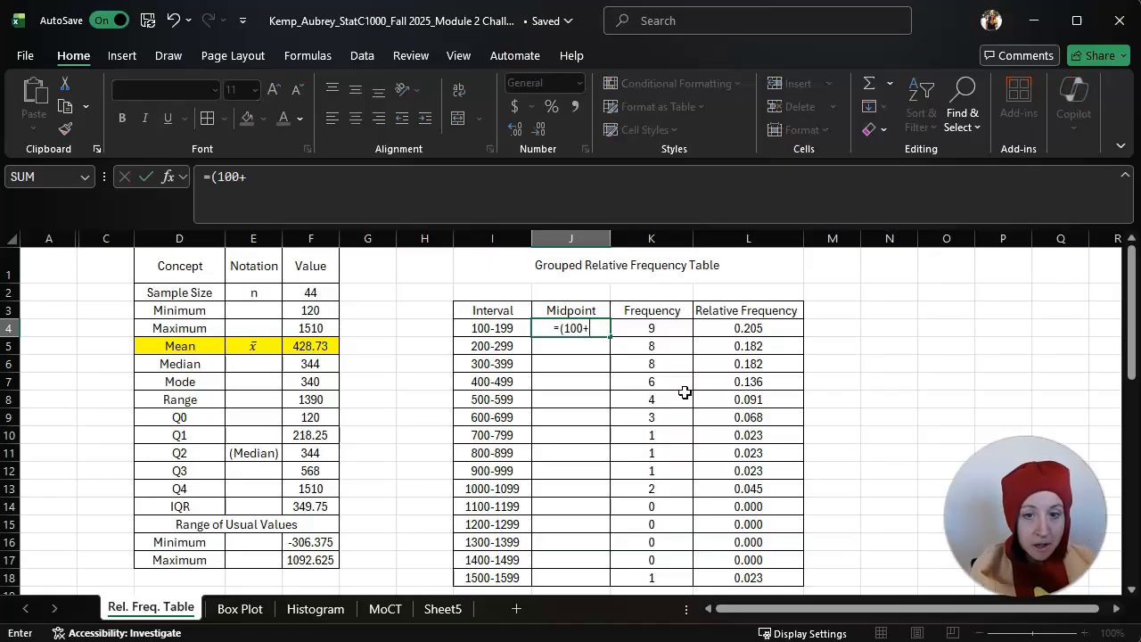
{"action": "type", "text": "199)/"}
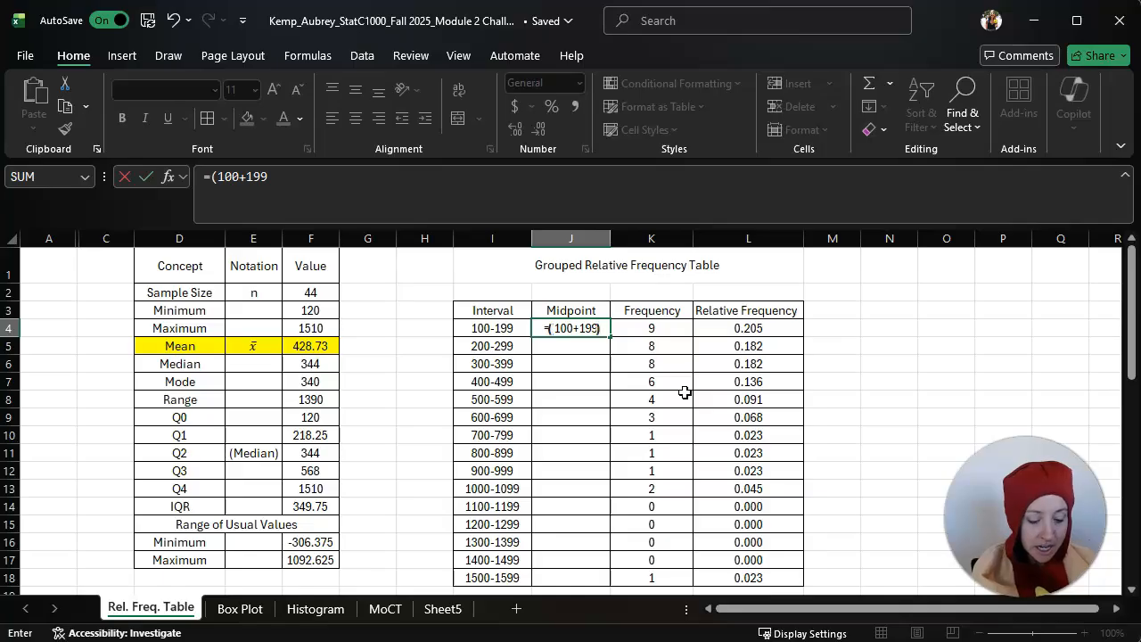
{"action": "type", "text": "2"}
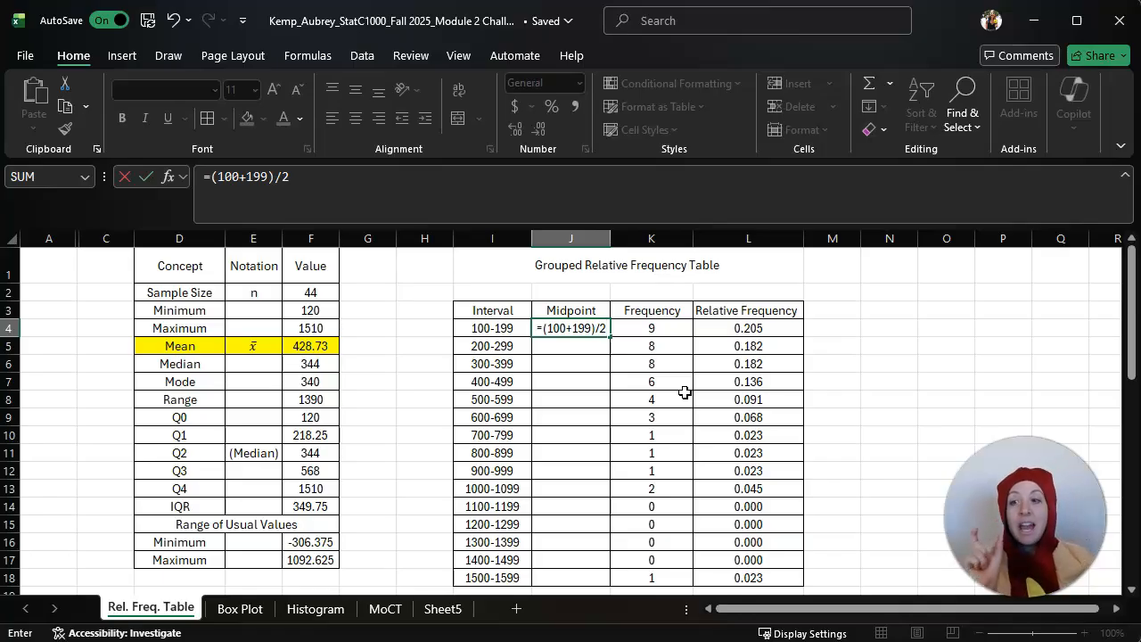
{"action": "key", "text": "Return"}
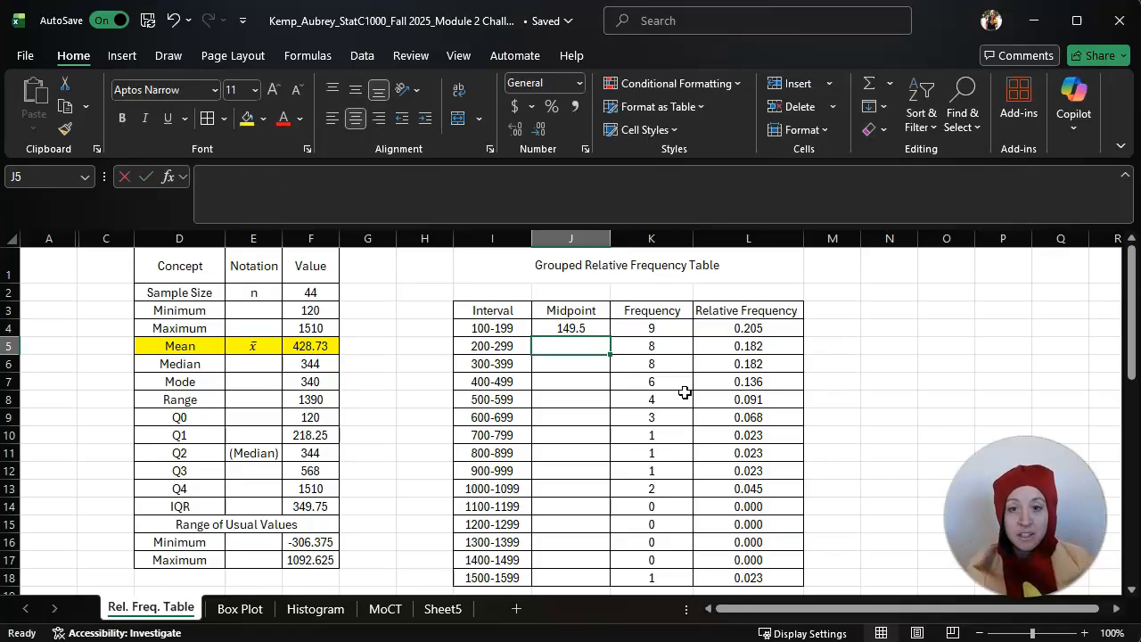
Step: Inspect the midpoint formulas in the grouped table, including the one for the 900-999 interval in J12
{"action": "left_click", "coordinate": [584, 326]}
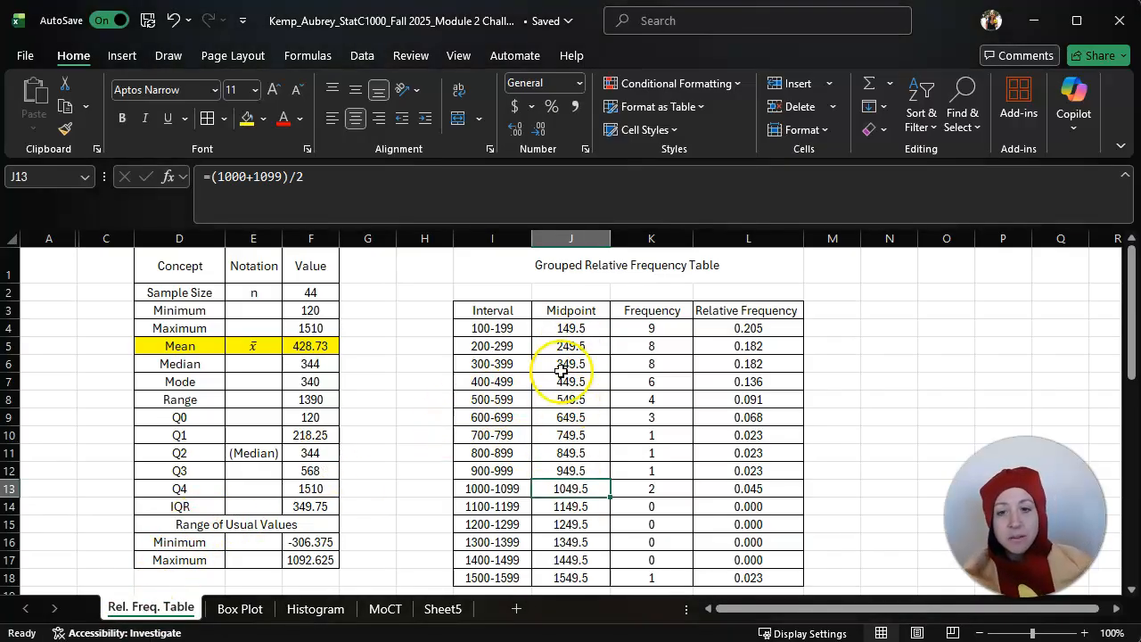
{"action": "left_click", "coordinate": [581, 459]}
{"action": "double_click", "coordinate": [578, 461]}
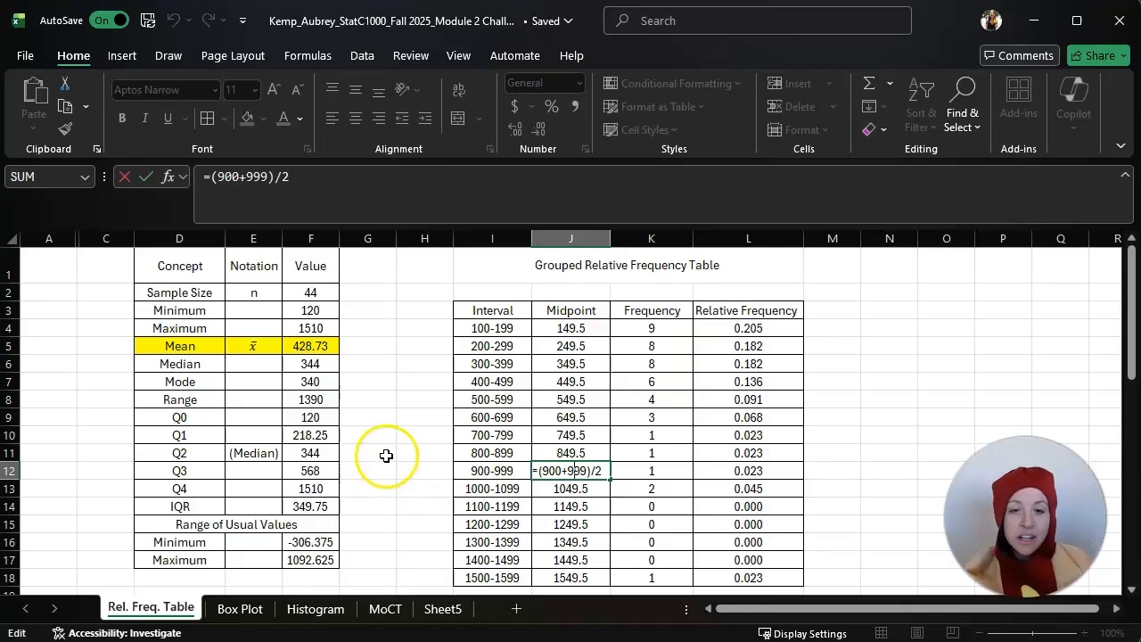
{"action": "key", "text": "Return"}
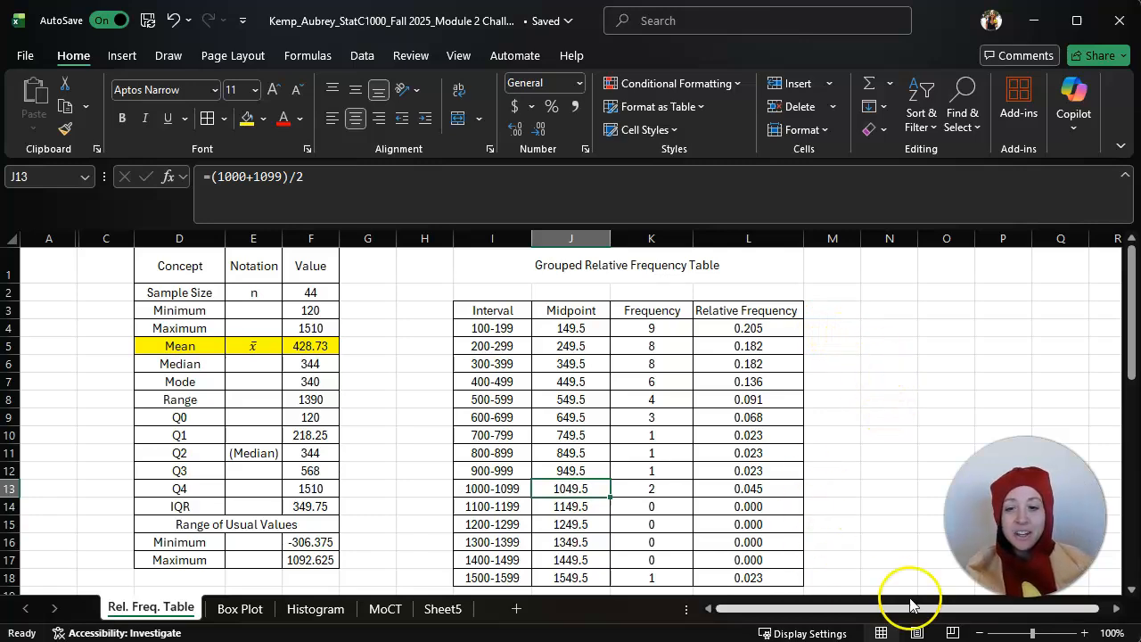
Step: Examine the empty column beside Relative Frequency and the first interval's frequency, midpoint and interval cells in the grouped table
{"action": "left_click", "coordinate": [1118, 609]}
{"action": "left_click", "coordinate": [1117, 609]}
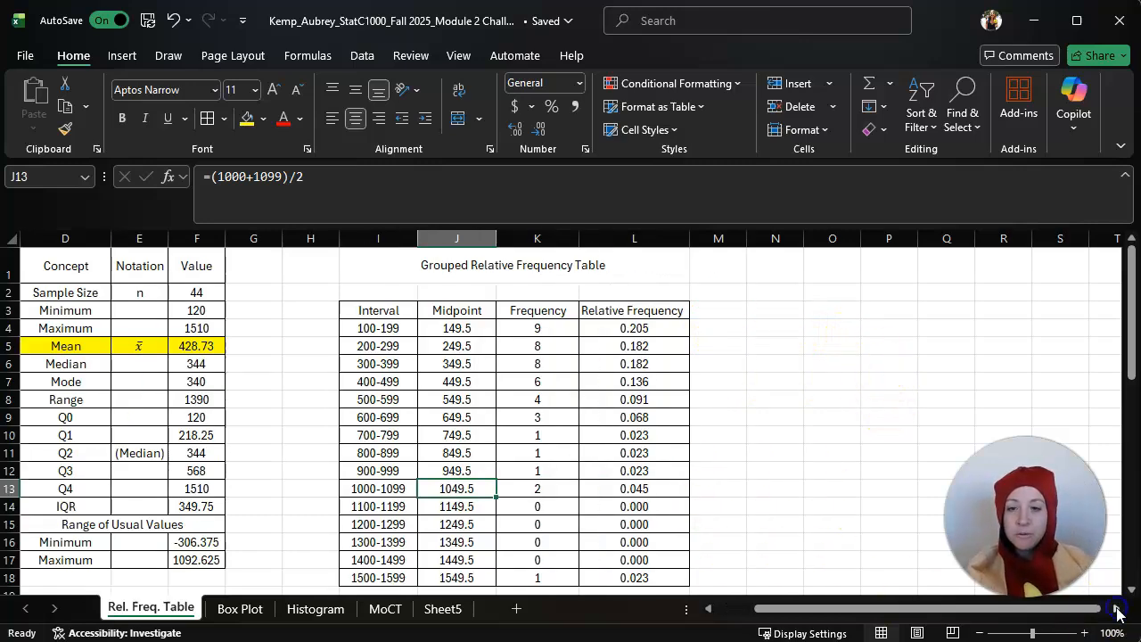
{"action": "left_click", "coordinate": [1117, 609]}
{"action": "left_click", "coordinate": [1118, 609]}
{"action": "left_click", "coordinate": [1117, 609]}
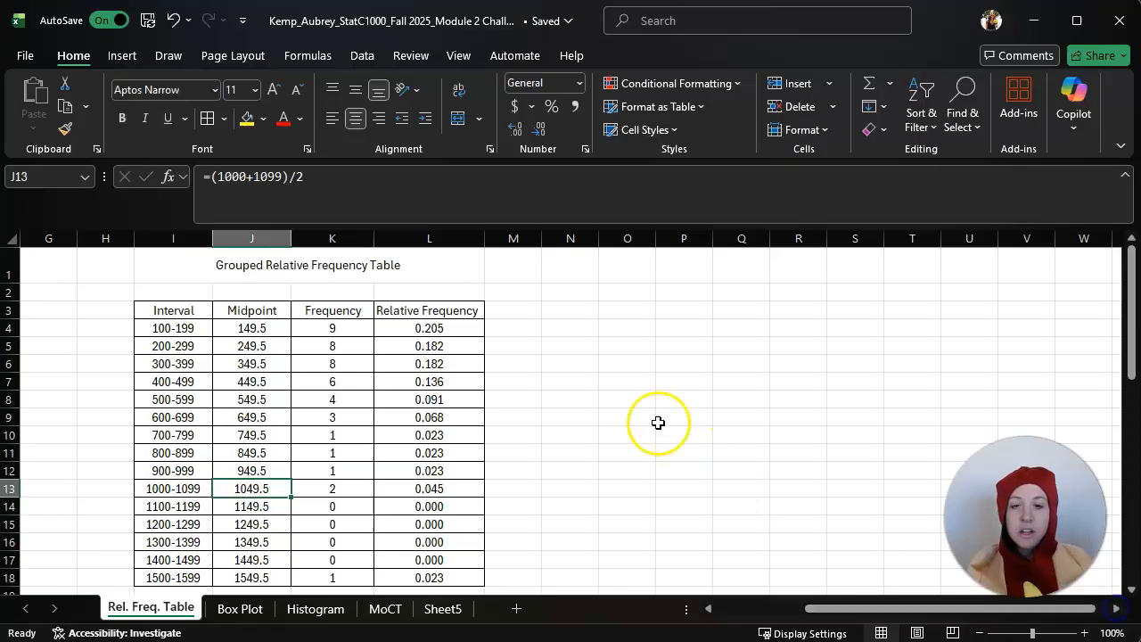
{"action": "left_click", "coordinate": [509, 317]}
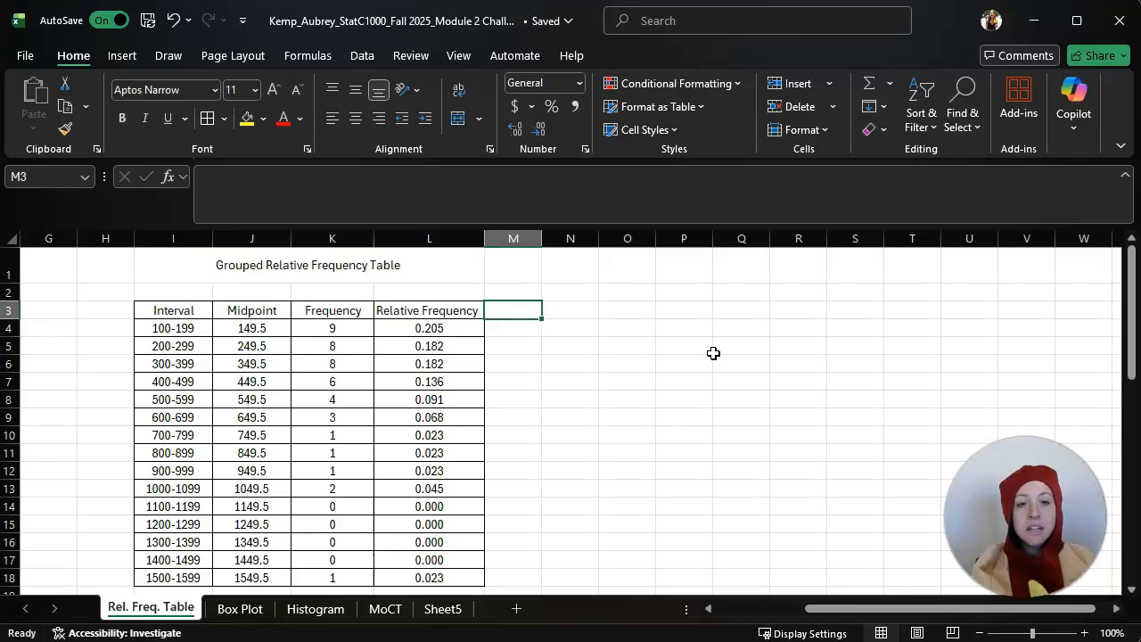
{"action": "left_click", "coordinate": [309, 329]}
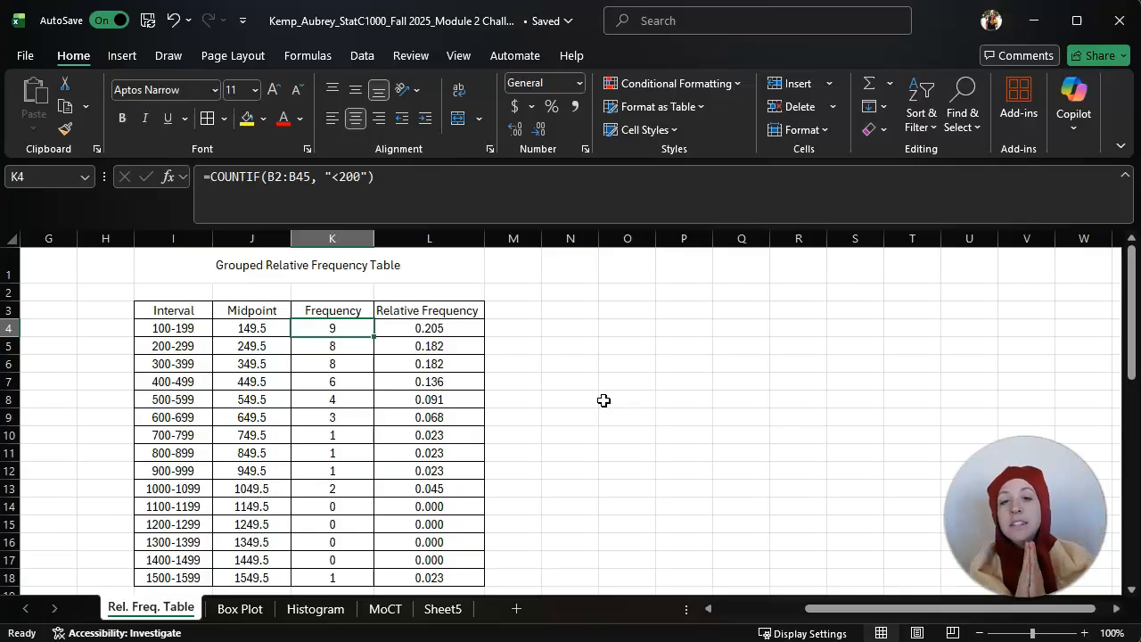
{"action": "left_click", "coordinate": [236, 327]}
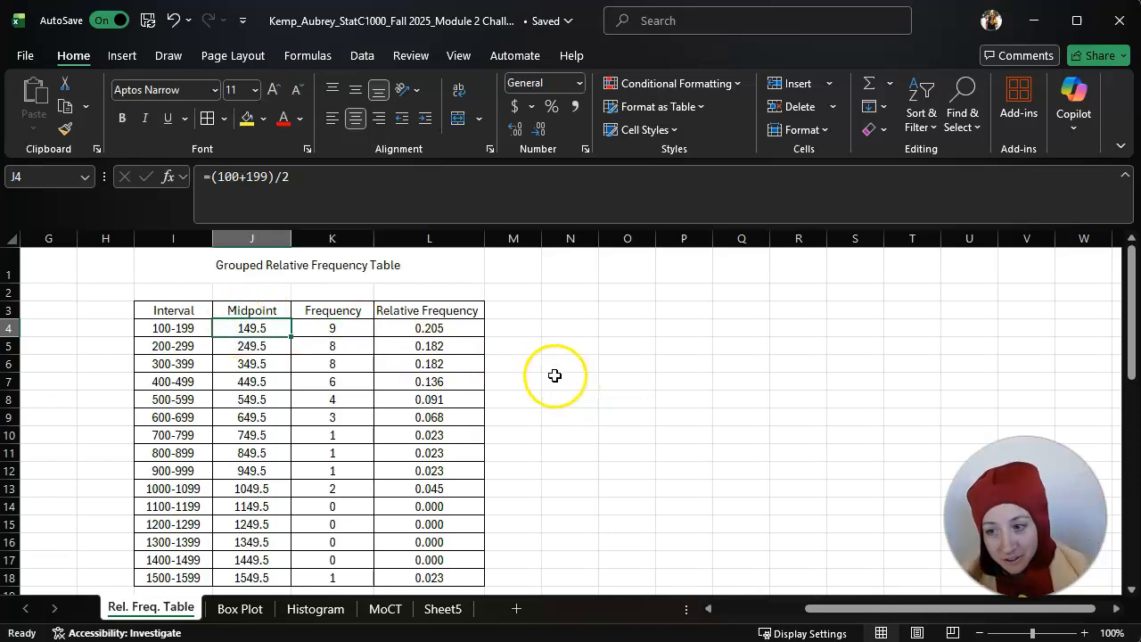
{"action": "left_click", "coordinate": [316, 330]}
{"action": "left_click", "coordinate": [271, 331]}
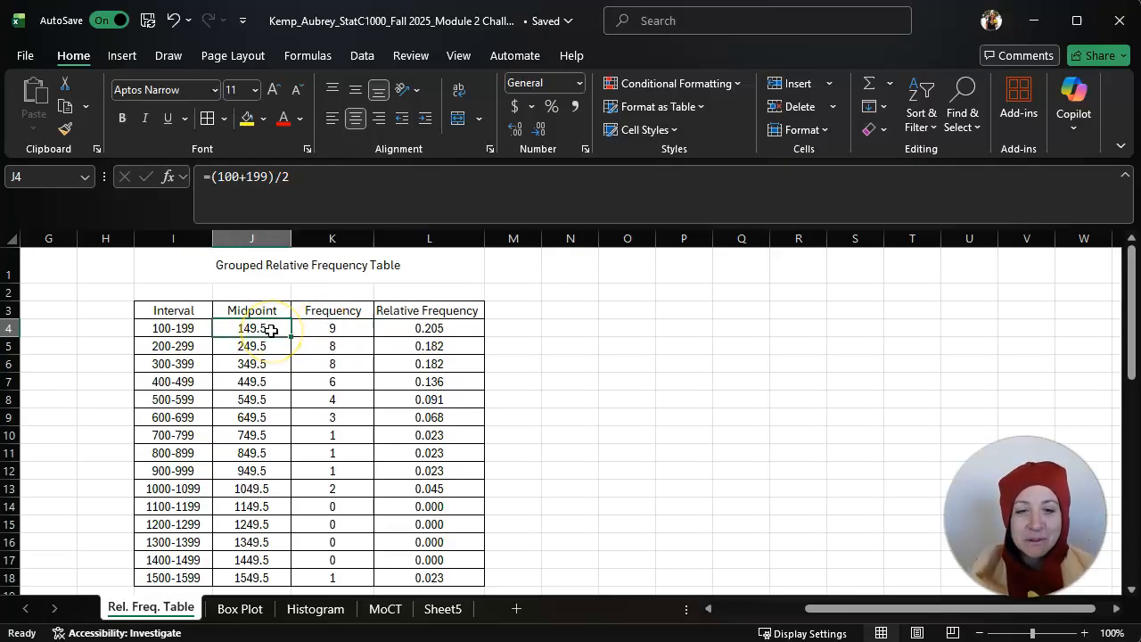
{"action": "left_click", "coordinate": [192, 328]}
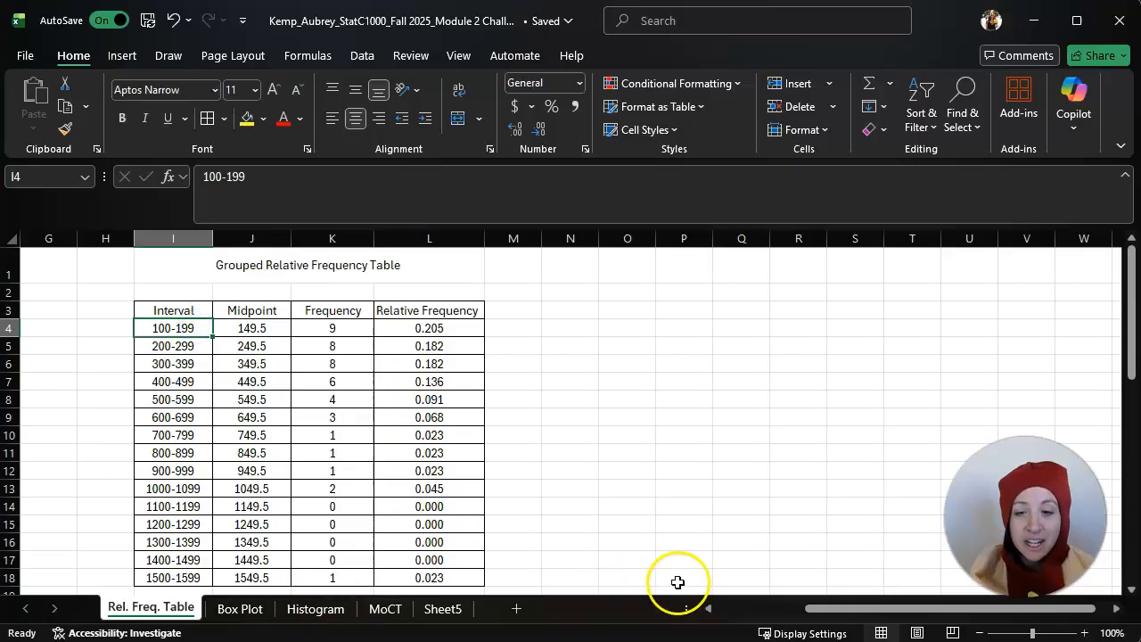
Step: Unhide column B between columns A and C to show the candy corn guesses
{"action": "left_click_drag", "start_coordinate": [809, 610], "coordinate": [718, 611]}
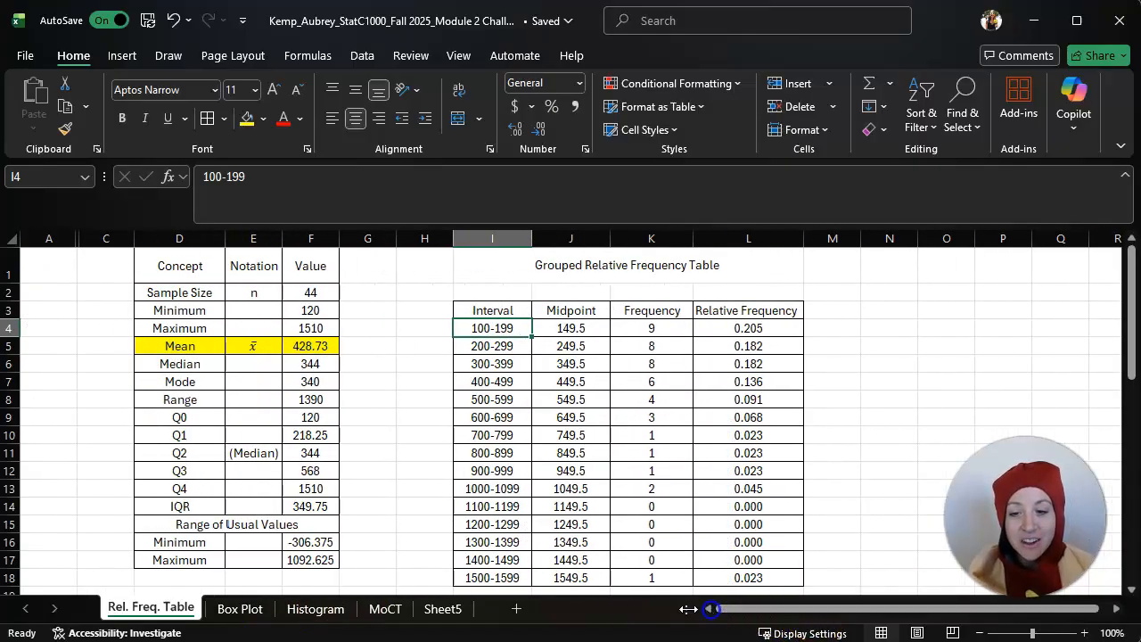
{"action": "left_click_drag", "start_coordinate": [49, 239], "coordinate": [90, 239]}
{"action": "right_click", "coordinate": [90, 239]}
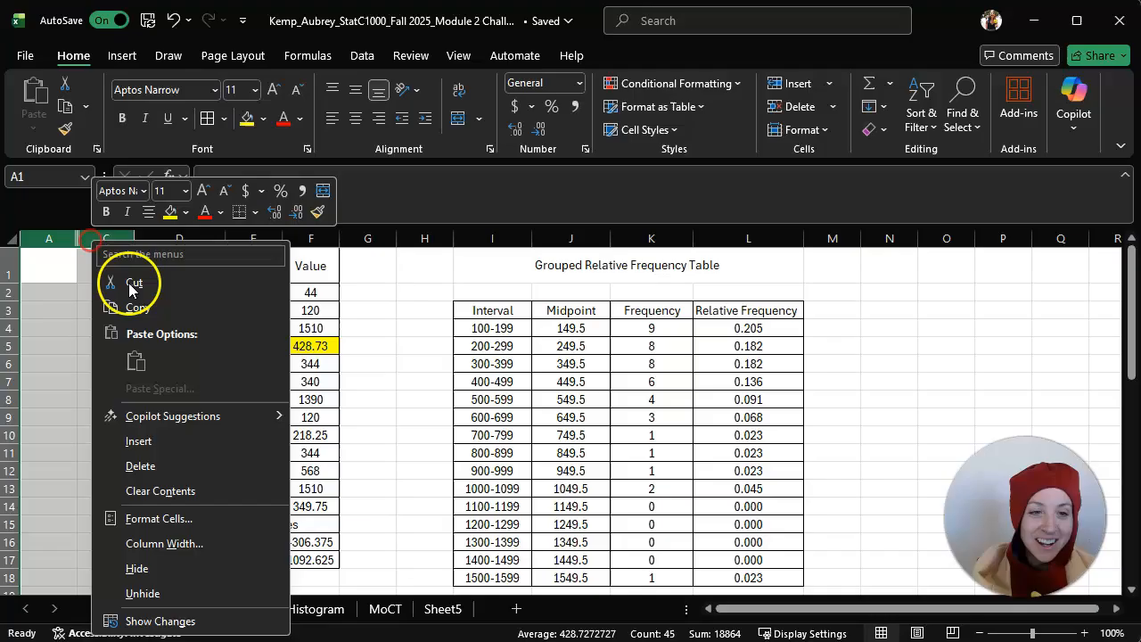
{"action": "left_click", "coordinate": [183, 593]}
{"action": "left_click", "coordinate": [175, 458]}
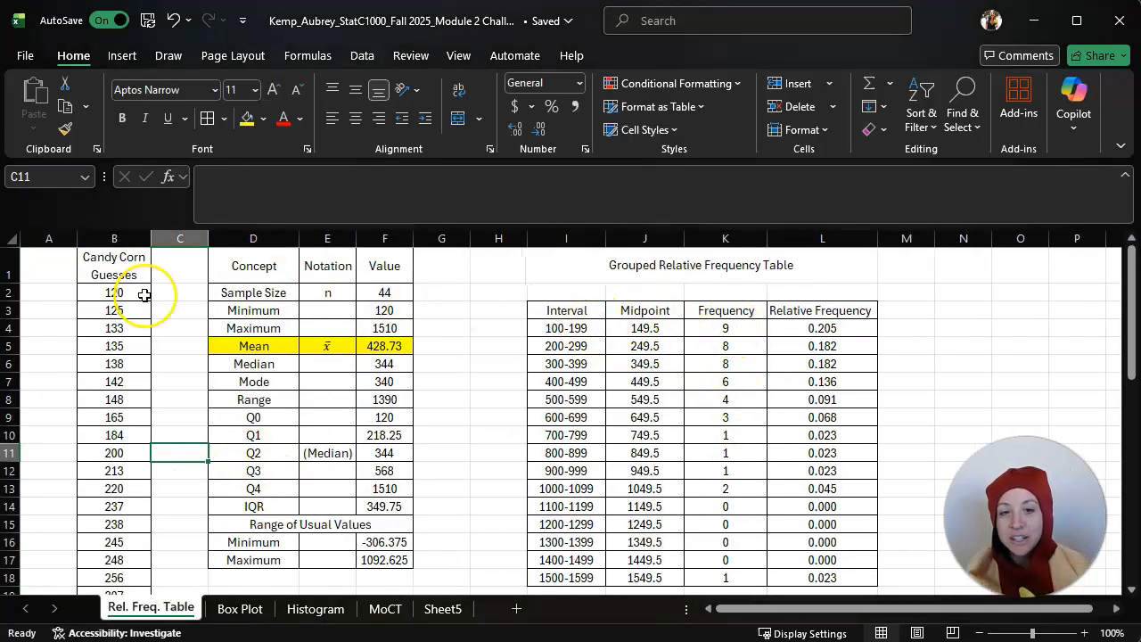
Step: Select the guesses in B2:B10 that belong to the 100-199 interval and hide column B again
{"action": "left_click_drag", "start_coordinate": [117, 293], "coordinate": [123, 433]}
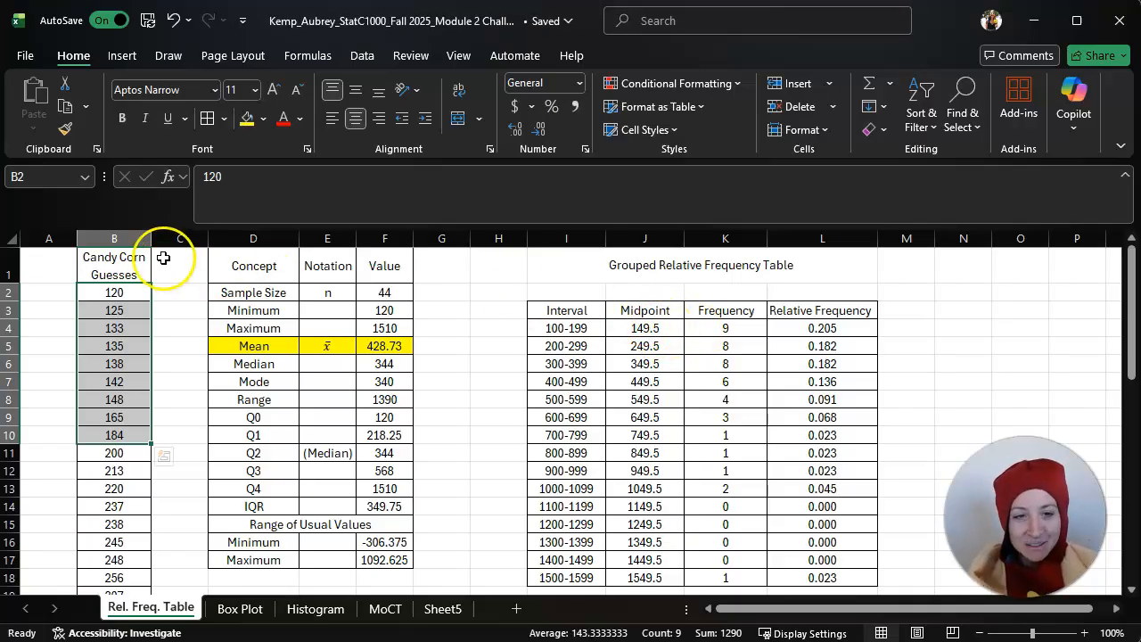
{"action": "right_click", "coordinate": [118, 239]}
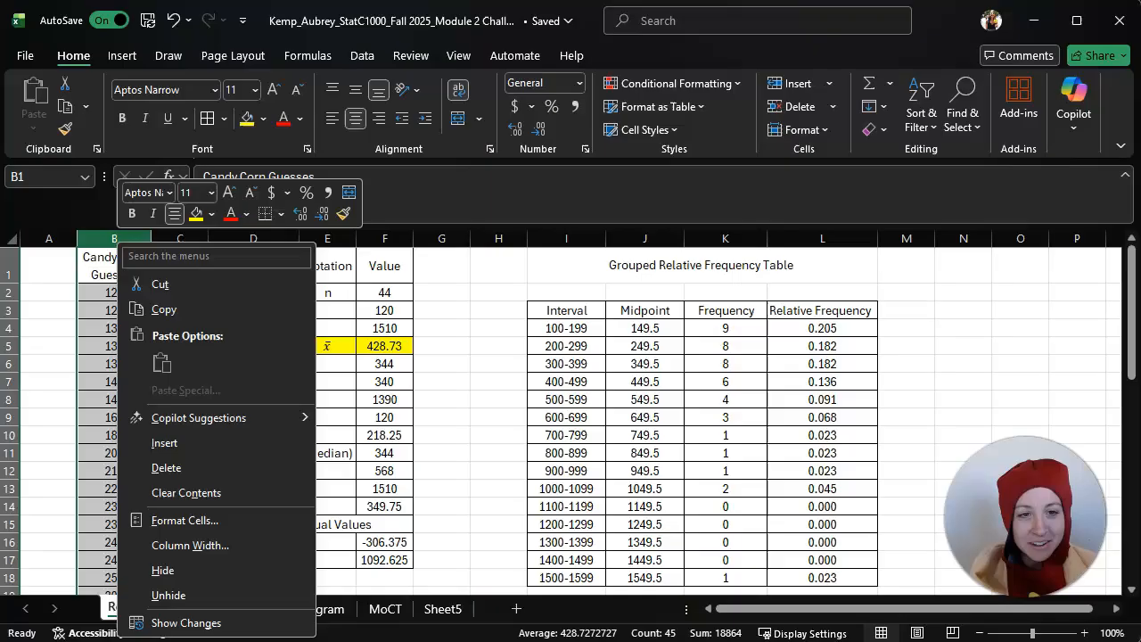
{"action": "left_click", "coordinate": [172, 575]}
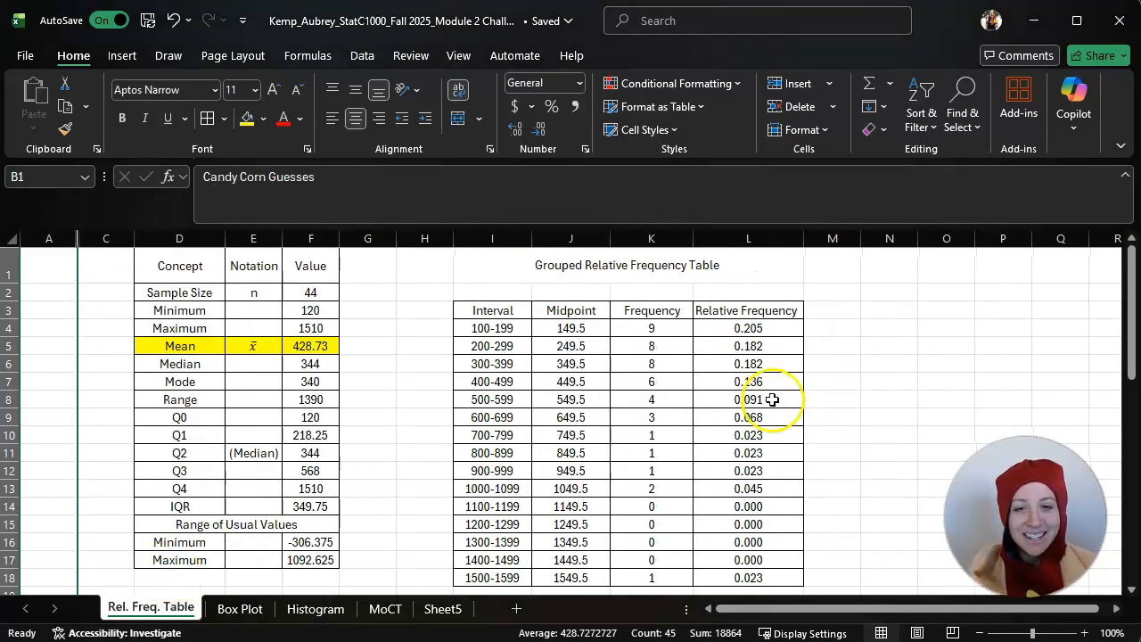
Step: Add the header M*Rf in M3, beside the Relative Frequency column of the grouped table
{"action": "left_click", "coordinate": [828, 310]}
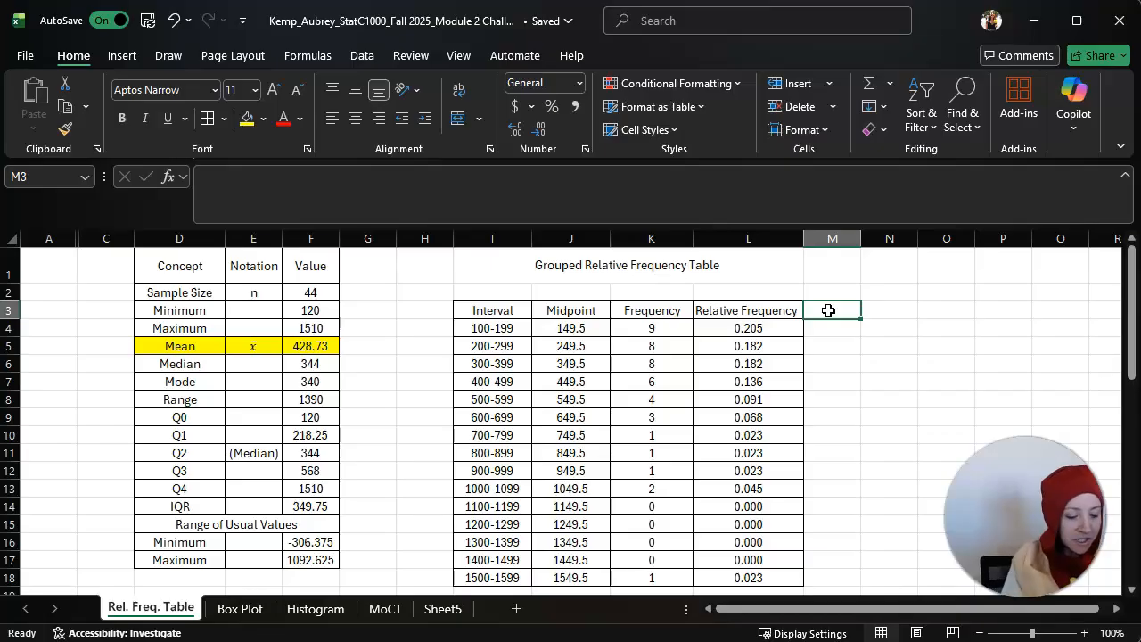
{"action": "type", "text": "M"}
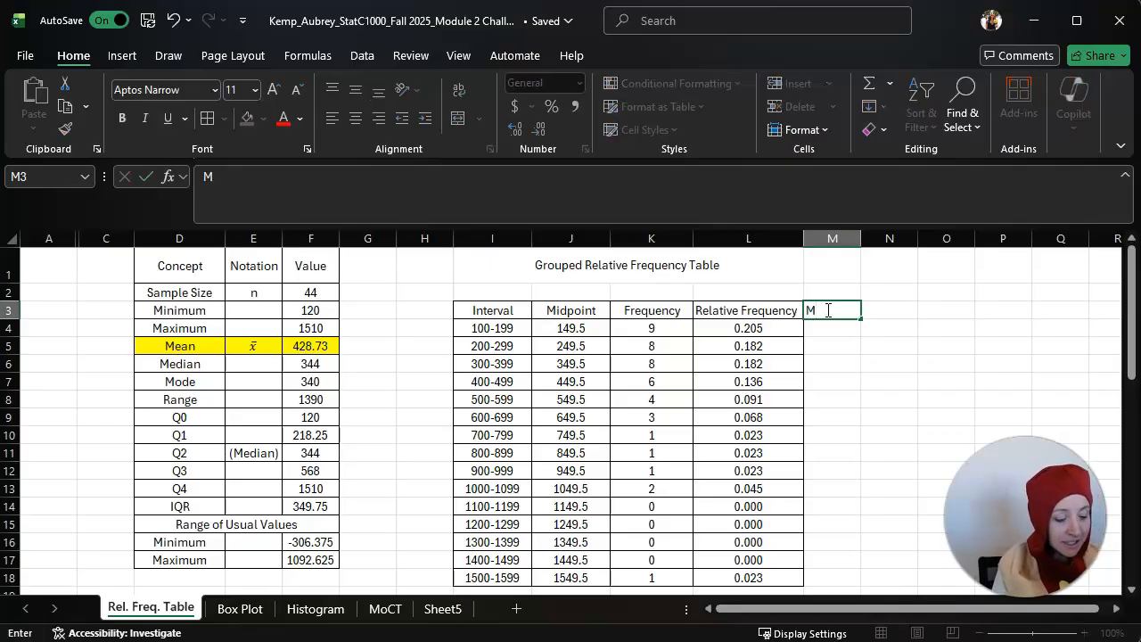
{"action": "type", "text": "*Rf"}
{"action": "left_click", "coordinate": [848, 332]}
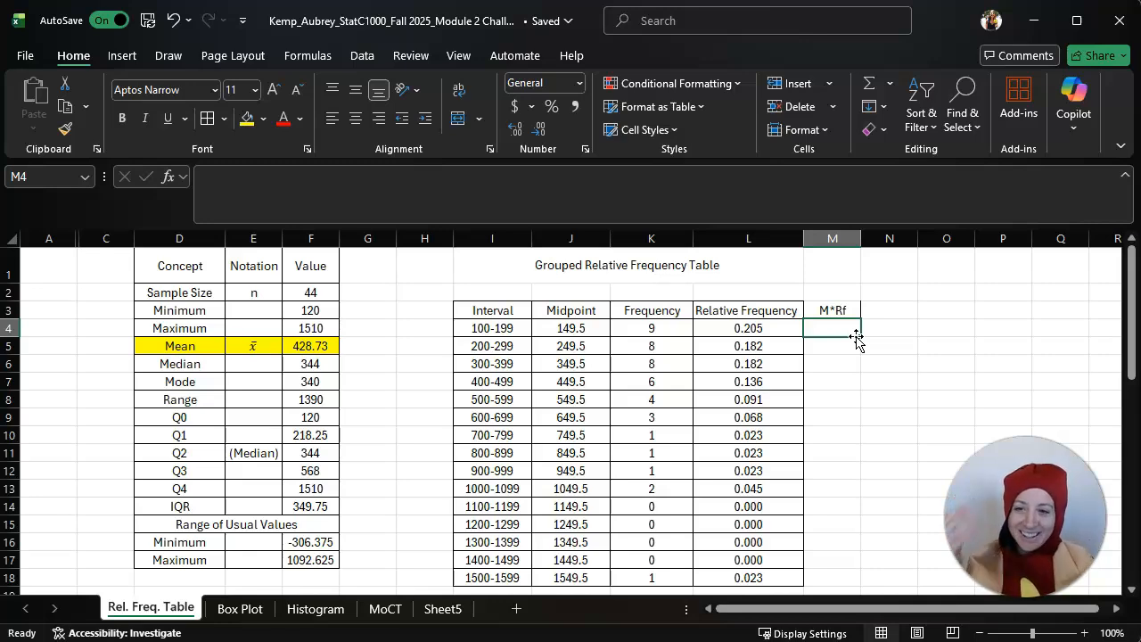
Step: Apply cell borders to the M*Rf column range M3:M18 and widen column M
{"action": "left_click_drag", "start_coordinate": [847, 311], "coordinate": [835, 578]}
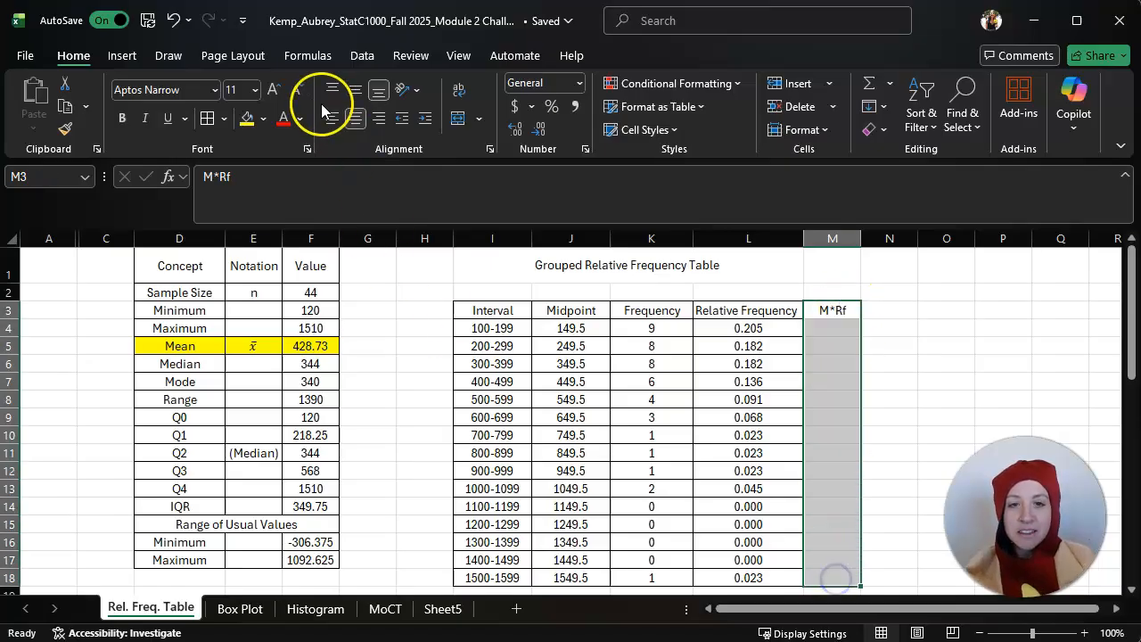
{"action": "left_click", "coordinate": [206, 119]}
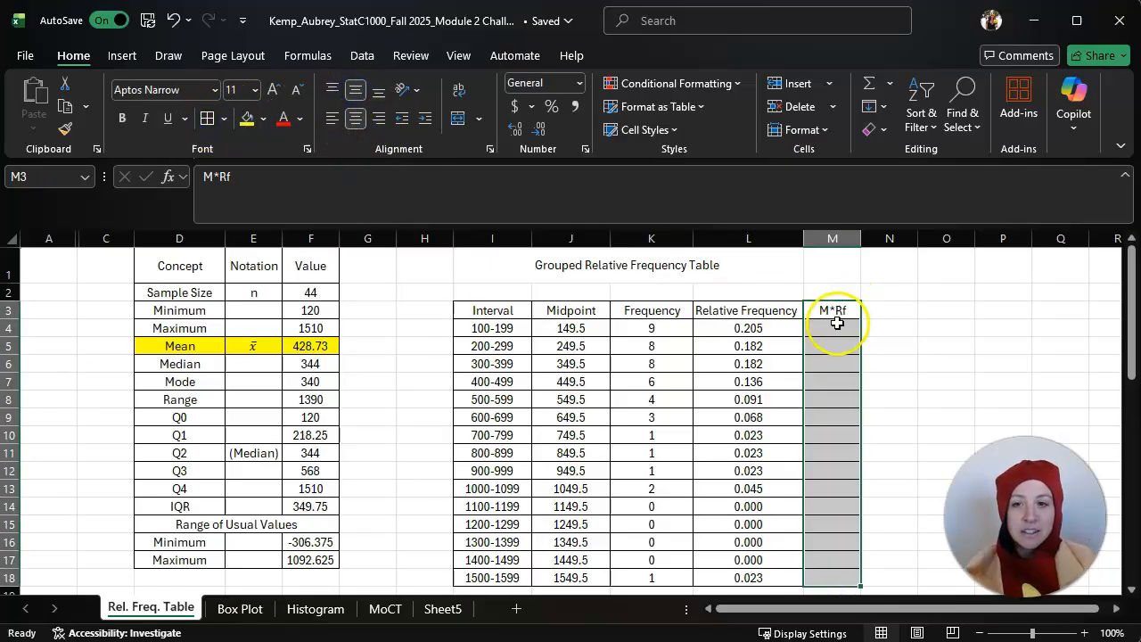
{"action": "left_click", "coordinate": [855, 289]}
{"action": "left_click_drag", "start_coordinate": [859, 239], "coordinate": [905, 239]}
Step: Multiply the first interval's midpoint by its relative frequency in M4 with the formula =J4*L4
{"action": "left_click", "coordinate": [852, 328]}
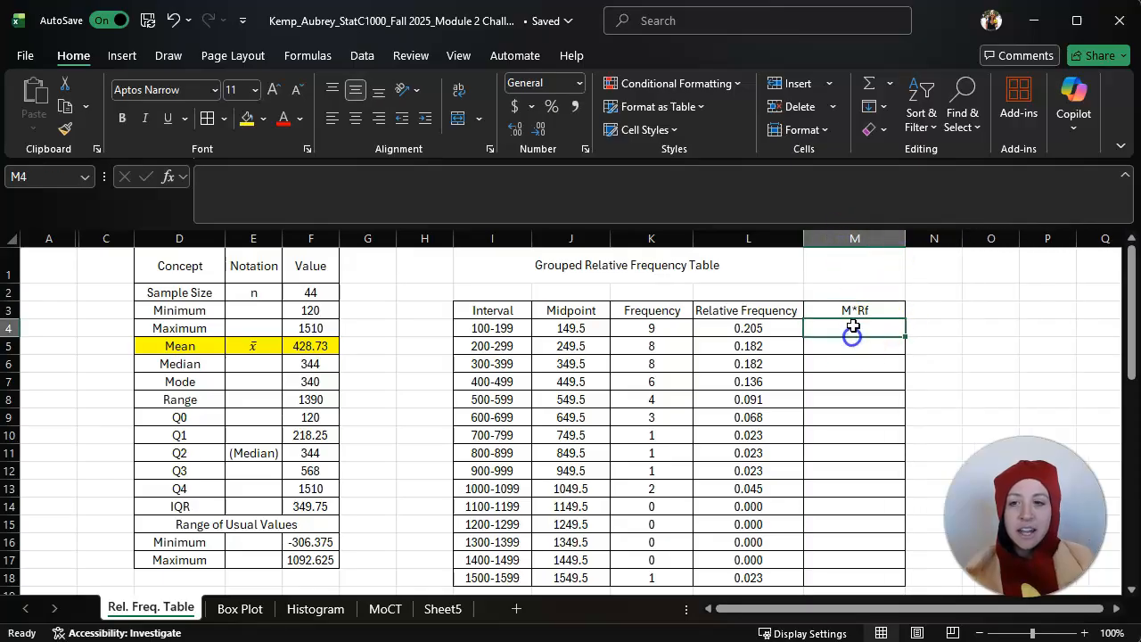
{"action": "type", "text": "="}
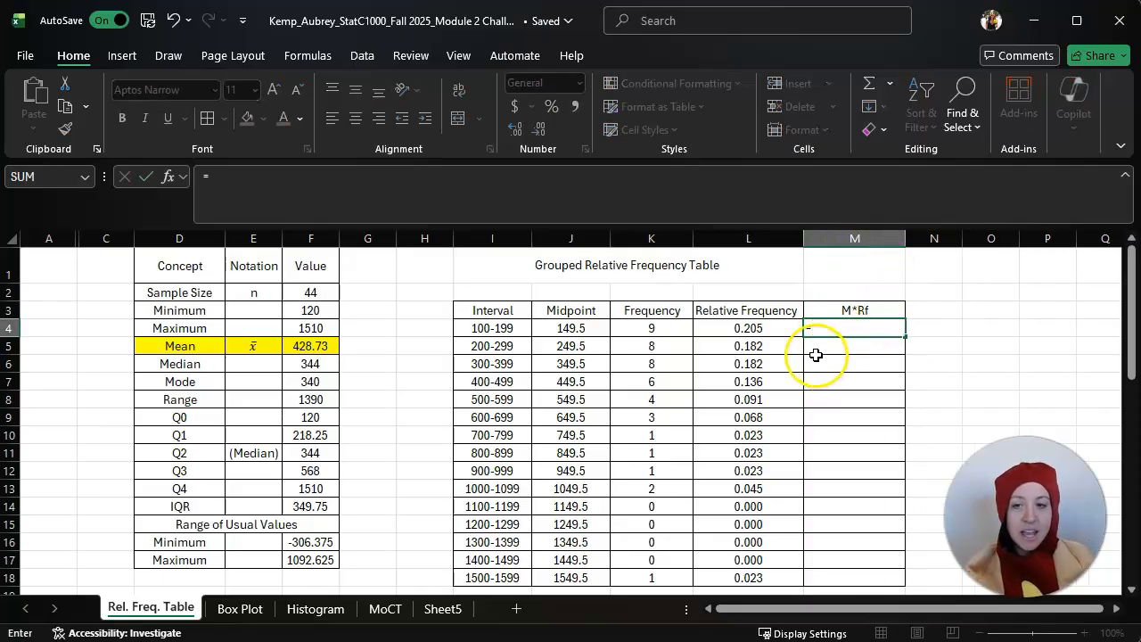
{"action": "left_click", "coordinate": [580, 328]}
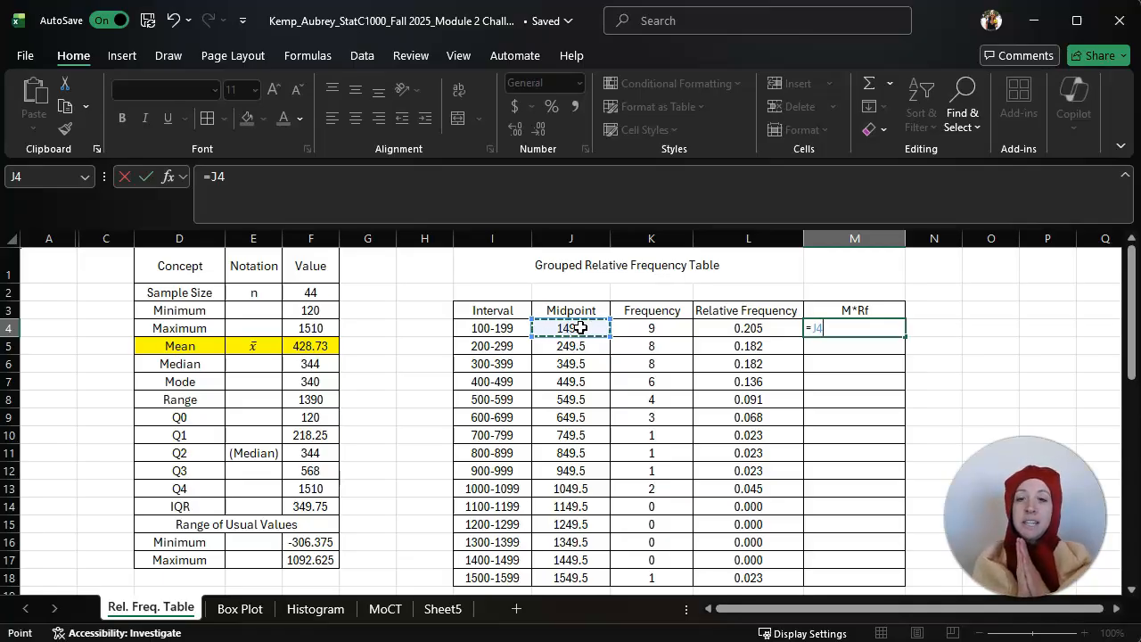
{"action": "type", "text": "*"}
{"action": "left_click", "coordinate": [720, 330]}
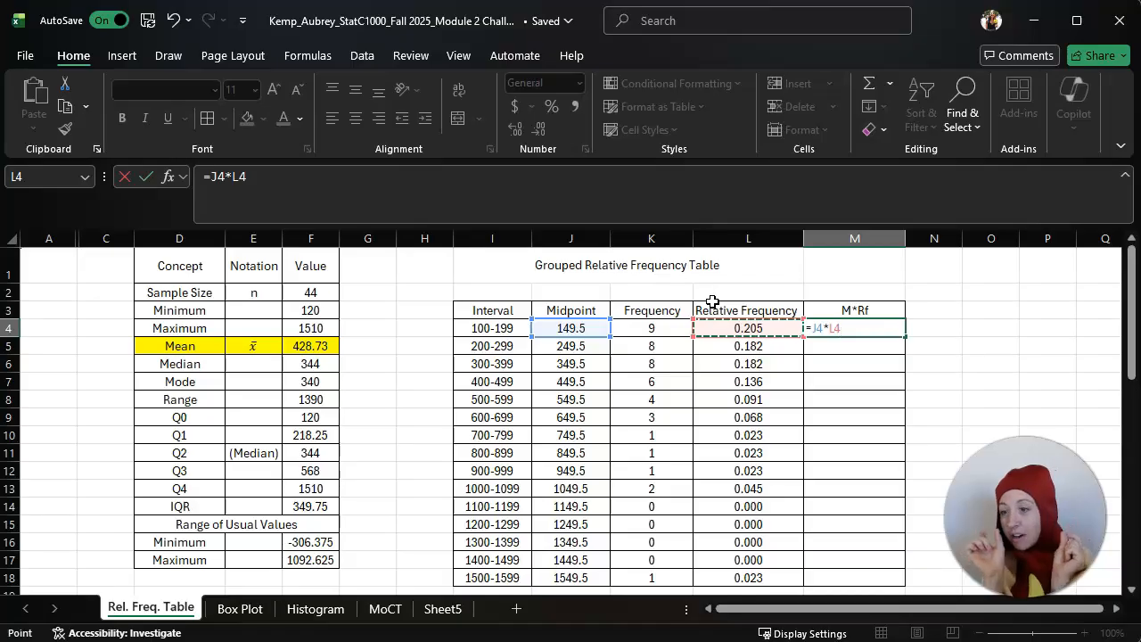
{"action": "key", "text": "Return"}
Step: Review the cell references in the M*Rf formula in M4 and leave M4 selected
{"action": "left_click", "coordinate": [848, 328]}
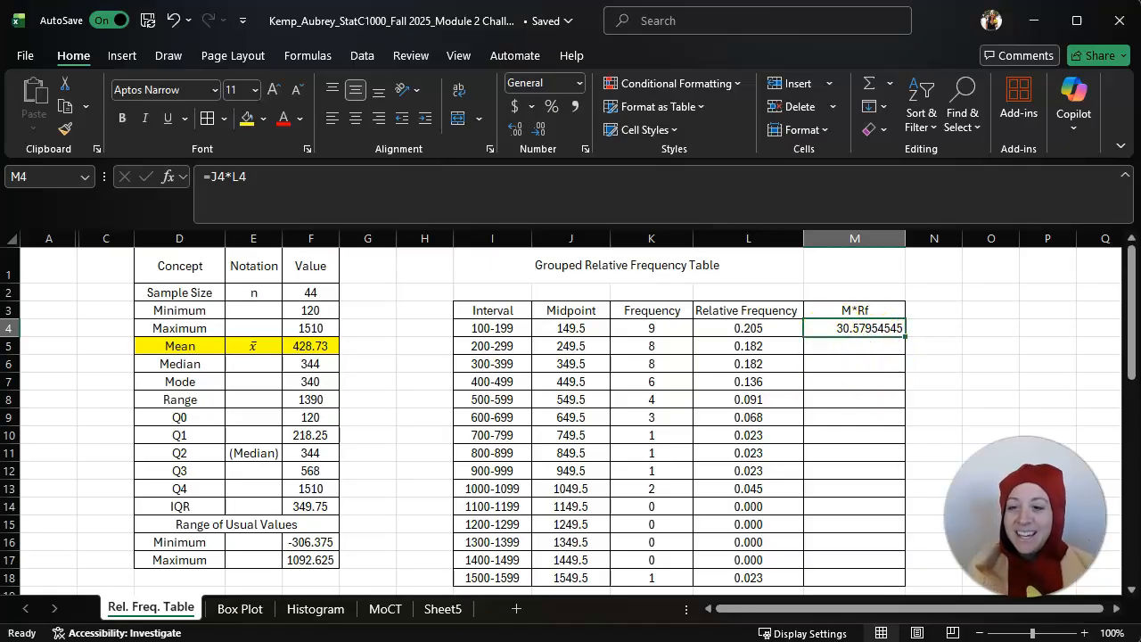
{"action": "left_click", "coordinate": [1115, 609]}
{"action": "left_click", "coordinate": [1116, 609]}
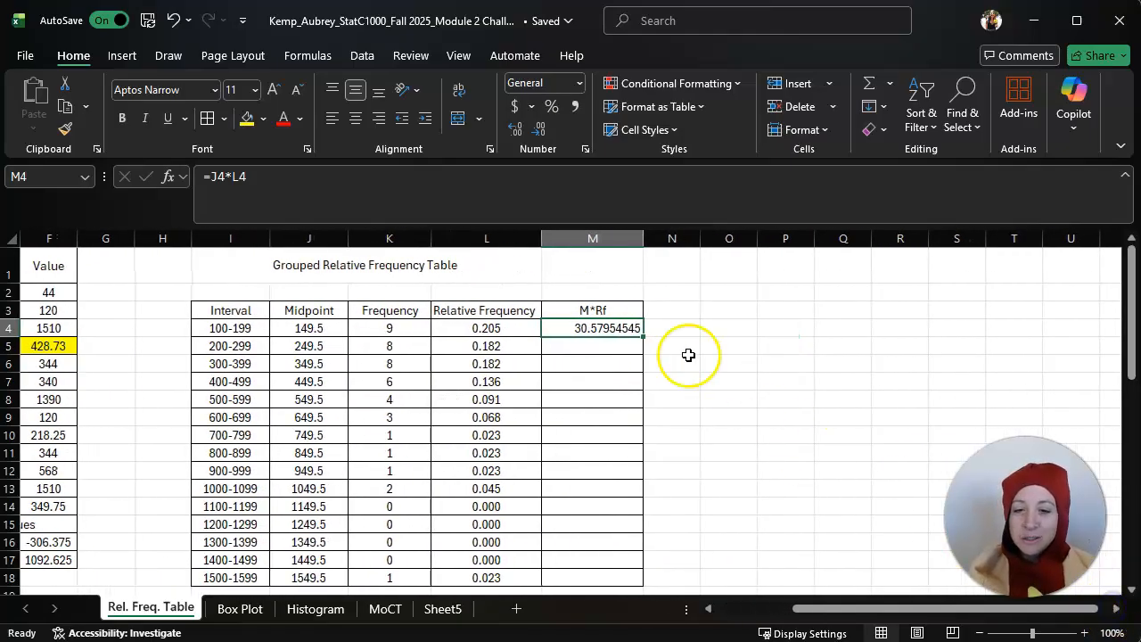
{"action": "double_click", "coordinate": [593, 328]}
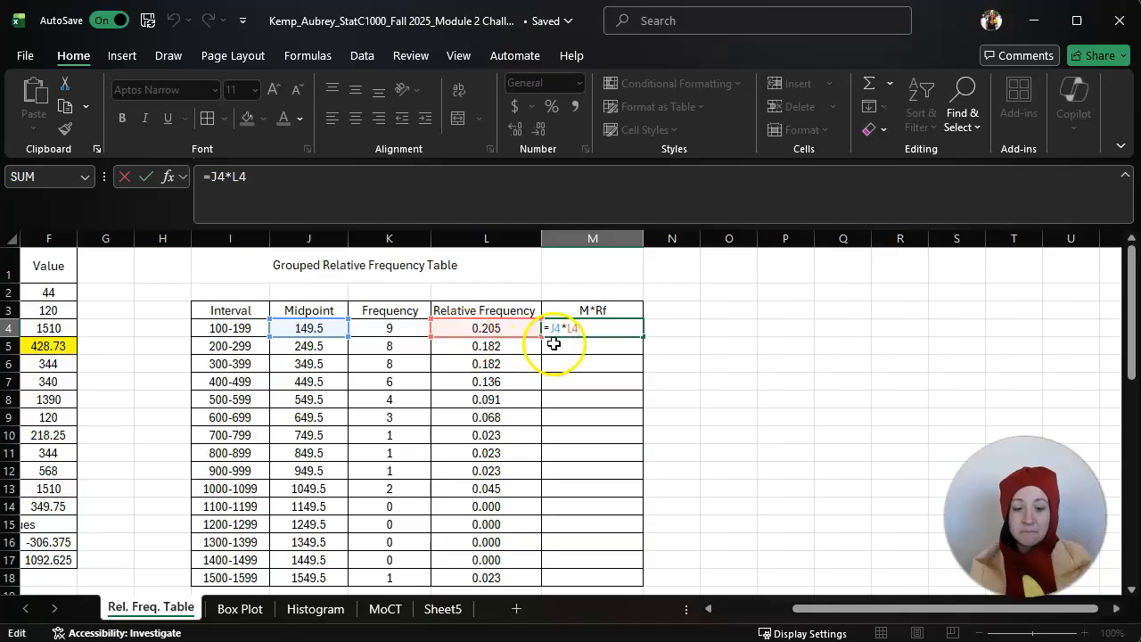
{"action": "key", "text": "Return"}
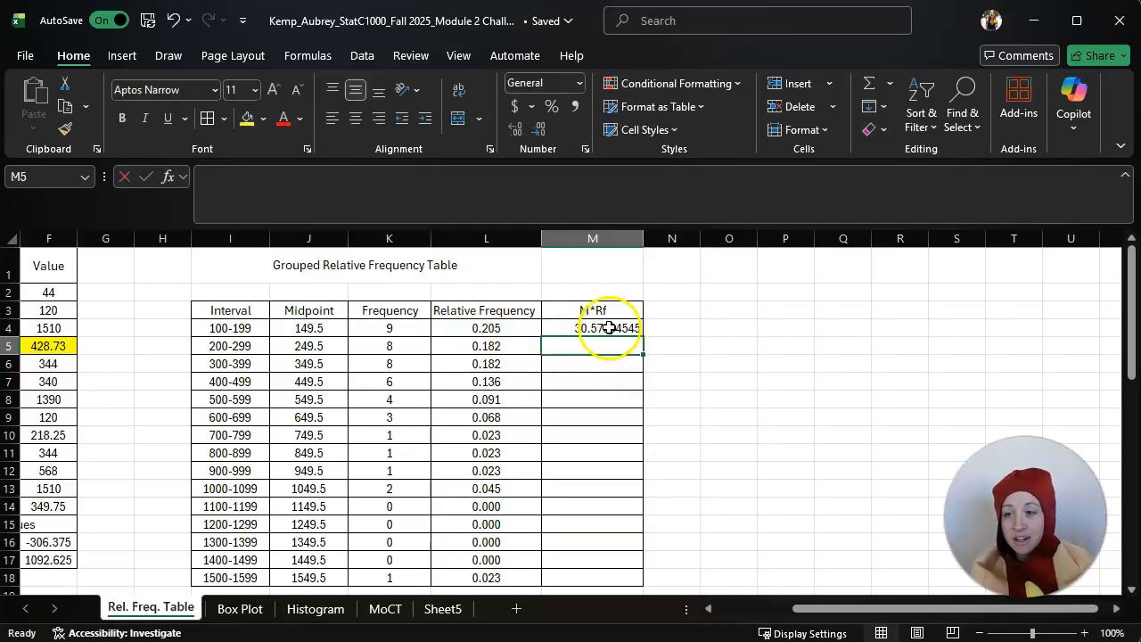
{"action": "left_click", "coordinate": [609, 328]}
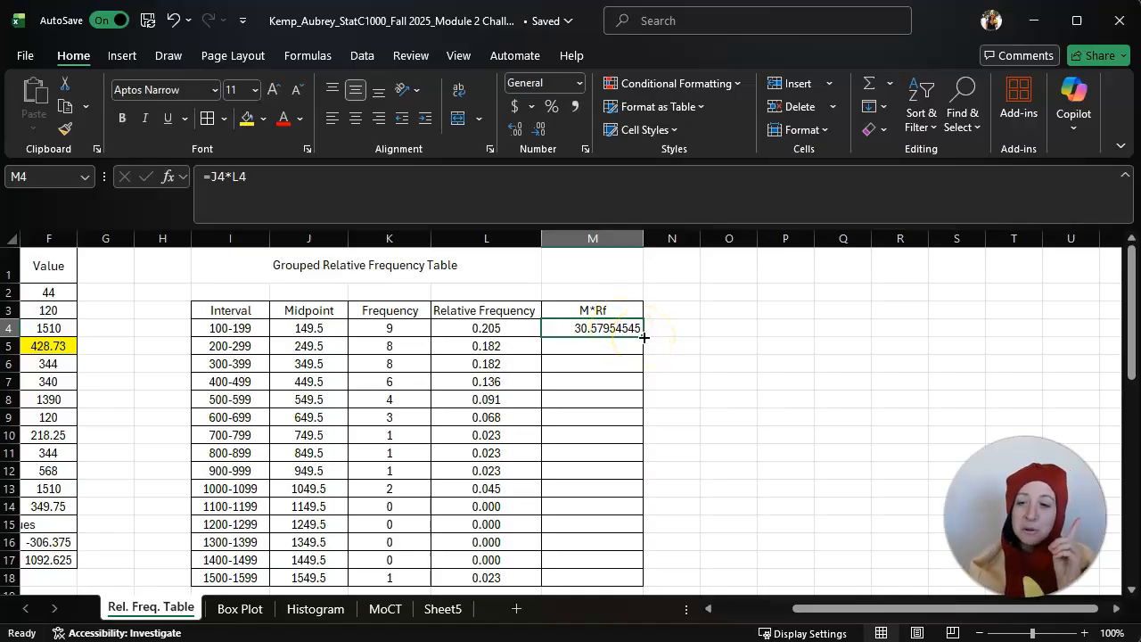
Step: Fill the M*Rf formula from M4 down through M18 for all remaining intervals
{"action": "mouse_move", "coordinate": [644, 337]}
{"action": "left_mouse_down"}
{"action": "mouse_move", "coordinate": [655, 594]}
{"action": "mouse_move", "coordinate": [633, 441]}
{"action": "mouse_move", "coordinate": [643, 339]}
{"action": "left_mouse_up"}
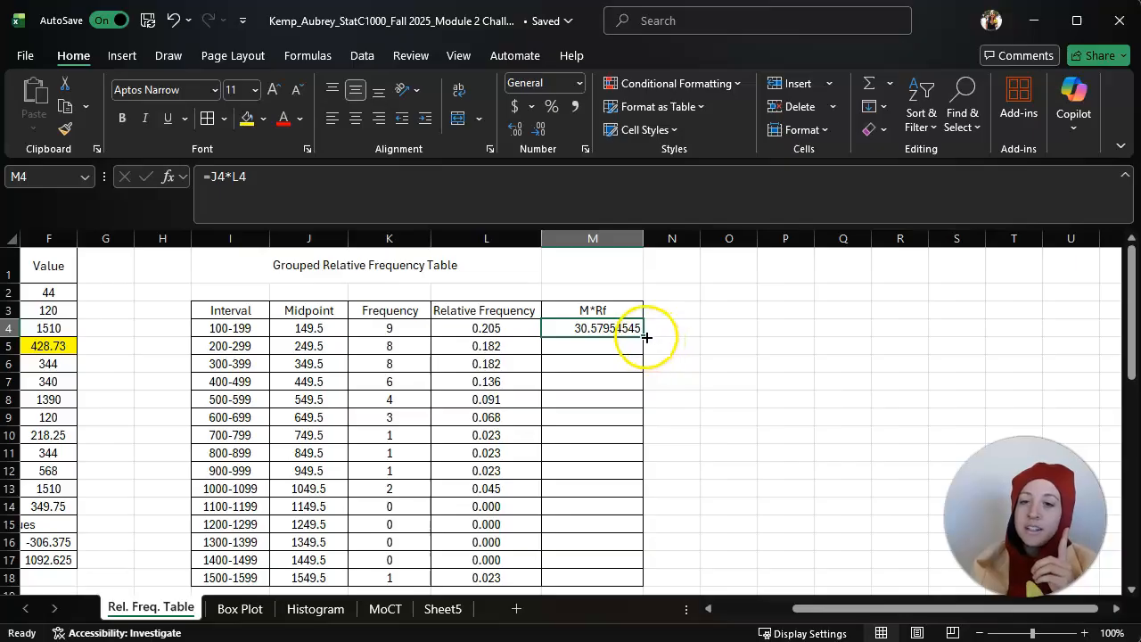
{"action": "double_click", "coordinate": [646, 337]}
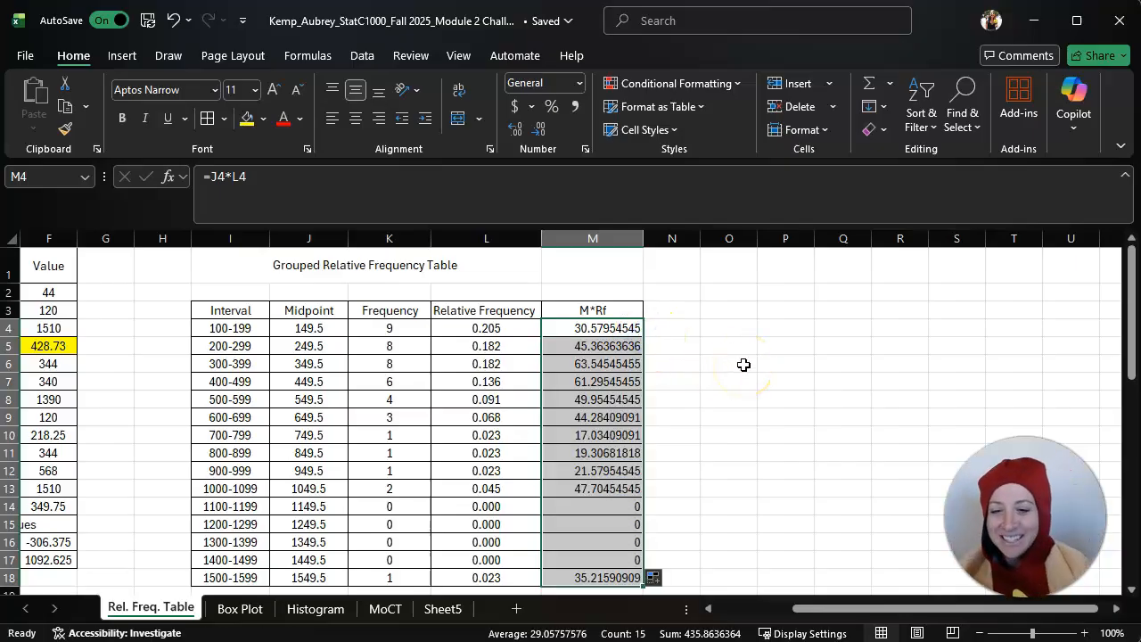
{"action": "left_click", "coordinate": [744, 364]}
Step: Format the M*Rf values in M4:M18 to three decimal places and centre them horizontally
{"action": "left_click_drag", "start_coordinate": [590, 328], "coordinate": [603, 575]}
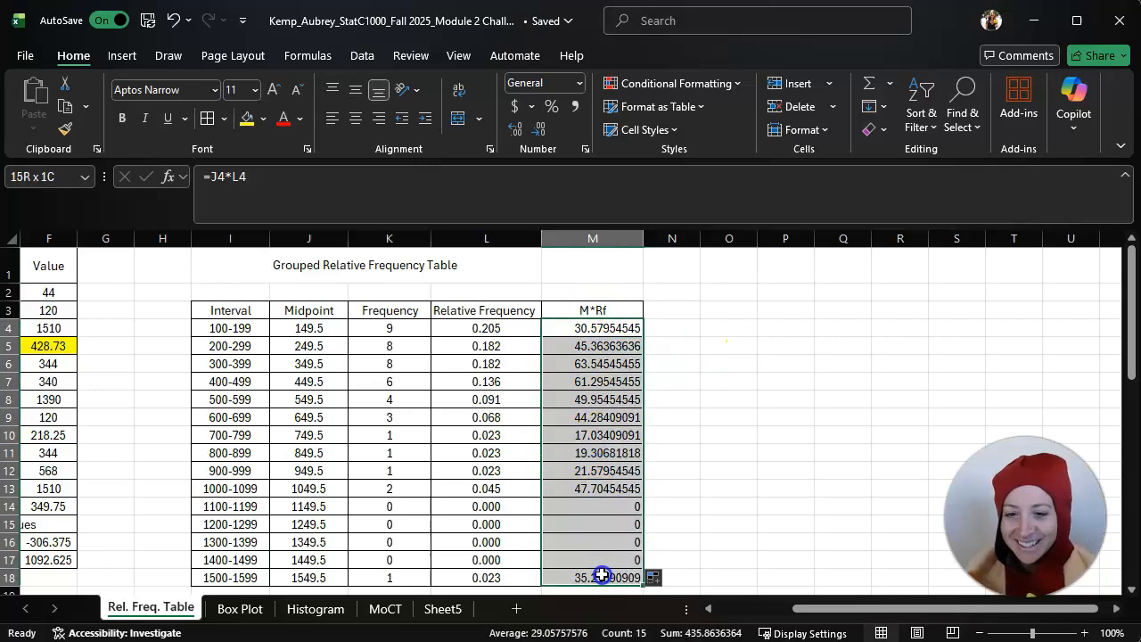
{"action": "left_click", "coordinate": [540, 130]}
{"action": "left_click", "coordinate": [539, 130]}
{"action": "left_click", "coordinate": [539, 130]}
{"action": "left_click", "coordinate": [539, 132]}
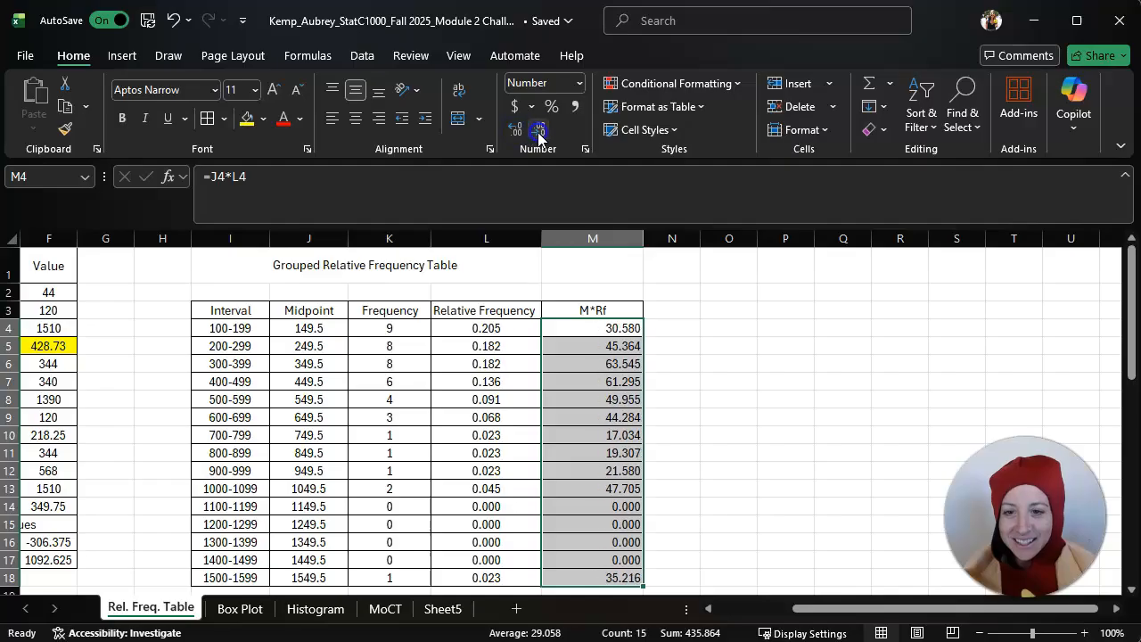
{"action": "left_click", "coordinate": [357, 117]}
{"action": "left_click", "coordinate": [769, 331]}
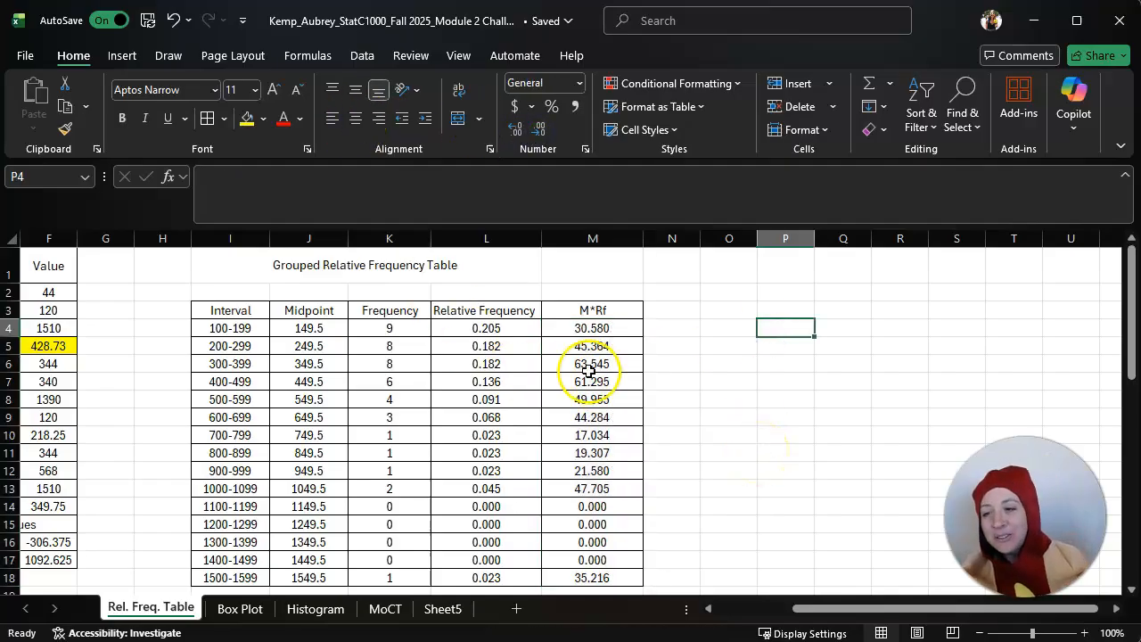
Step: Add the label Sum/Total in L19, directly below the Relative Frequency column
{"action": "left_click_drag", "start_coordinate": [588, 328], "coordinate": [599, 576]}
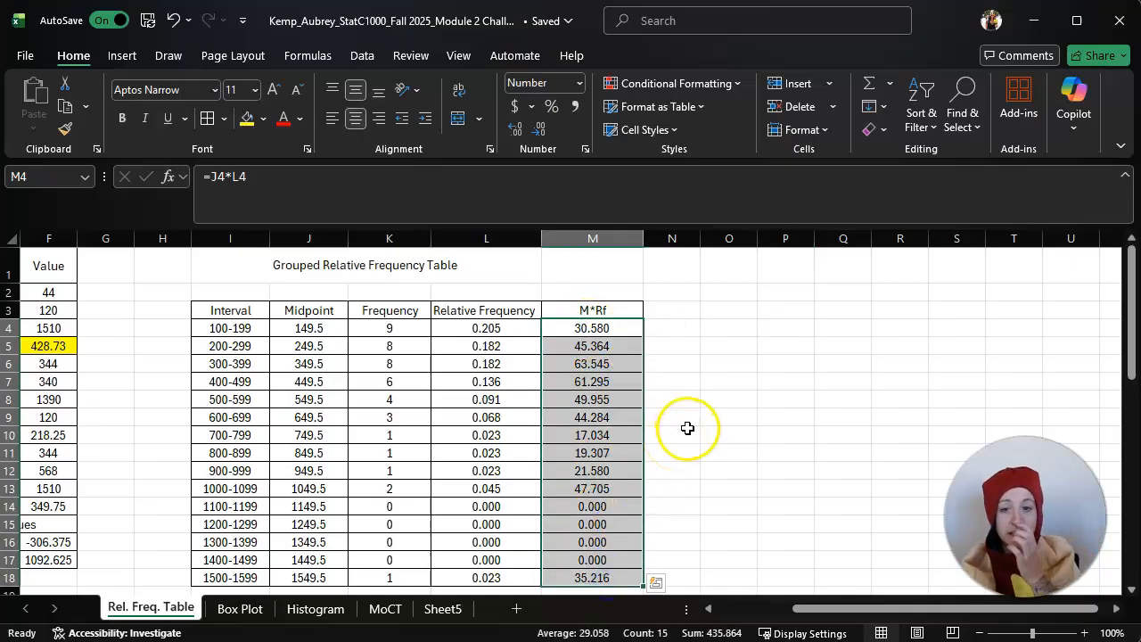
{"action": "scroll", "coordinate": [682, 446], "scroll_direction": "down", "scroll_amount": 1}
{"action": "left_click", "coordinate": [509, 542]}
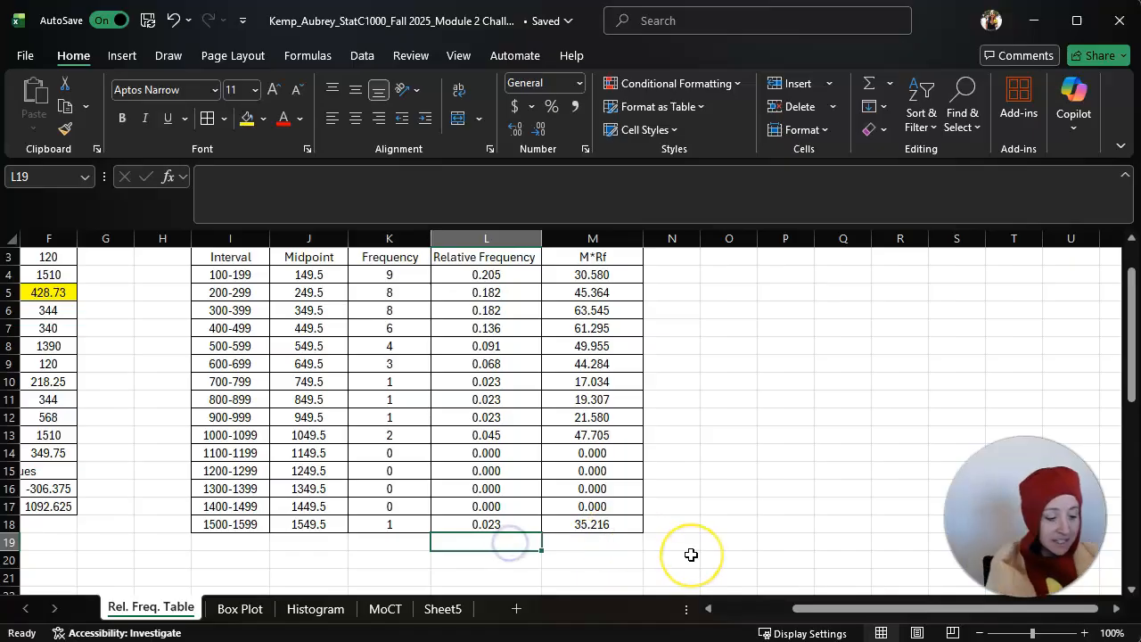
{"action": "type", "text": "Sum/Total"}
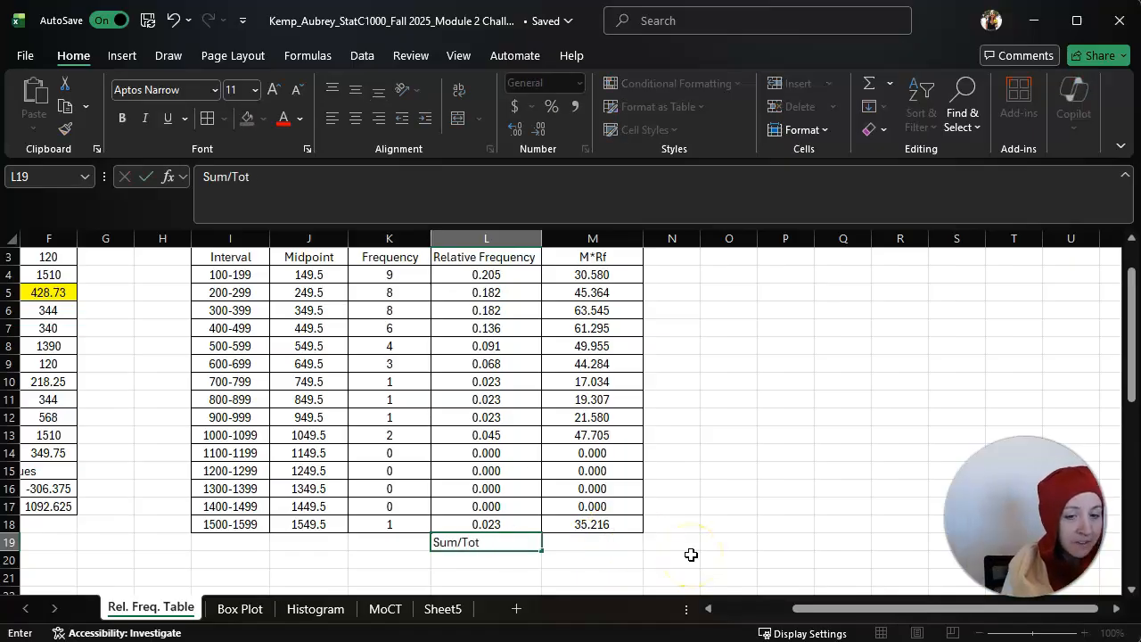
{"action": "key", "text": "Tab"}
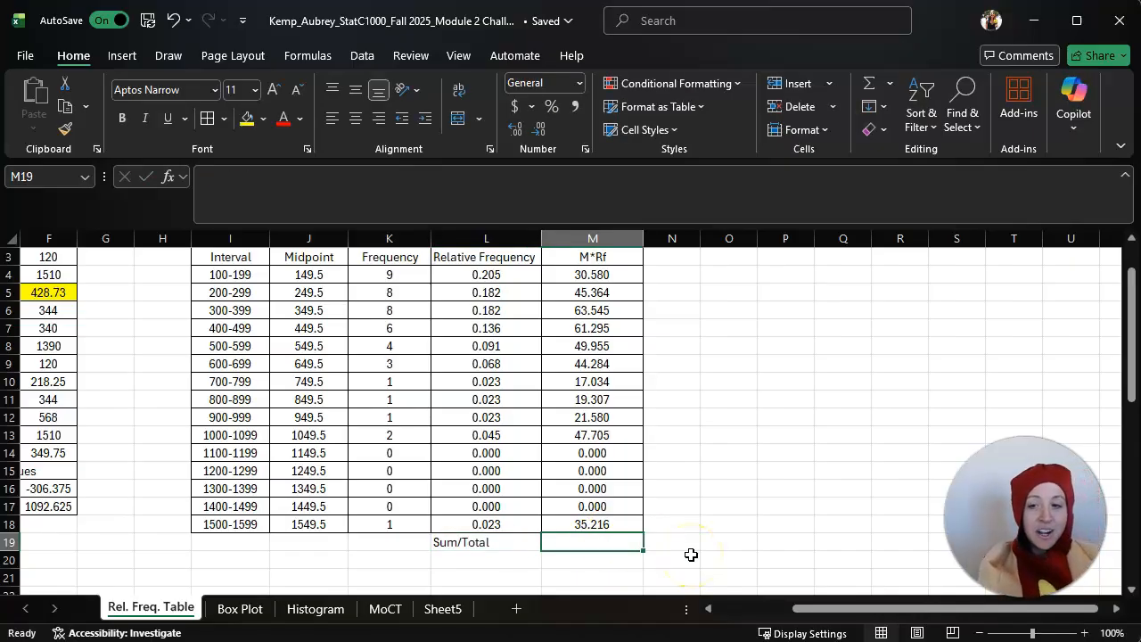
Step: Total the M*Rf products in M19 with the formula =SUM(M4:M18)
{"action": "type", "text": "="}
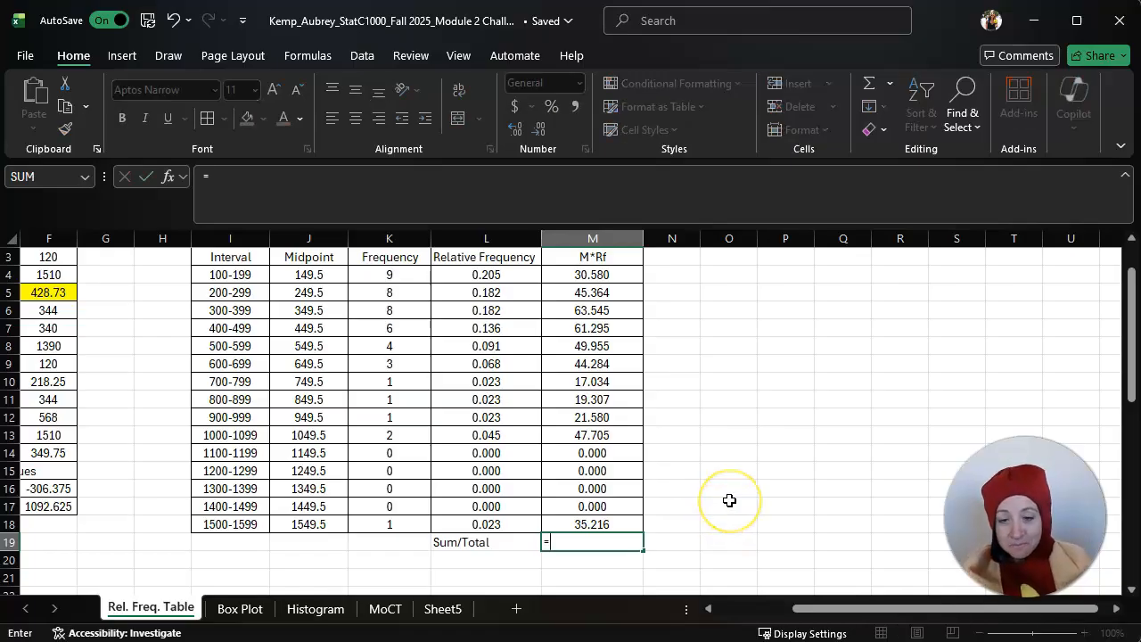
{"action": "type", "text": "sum"}
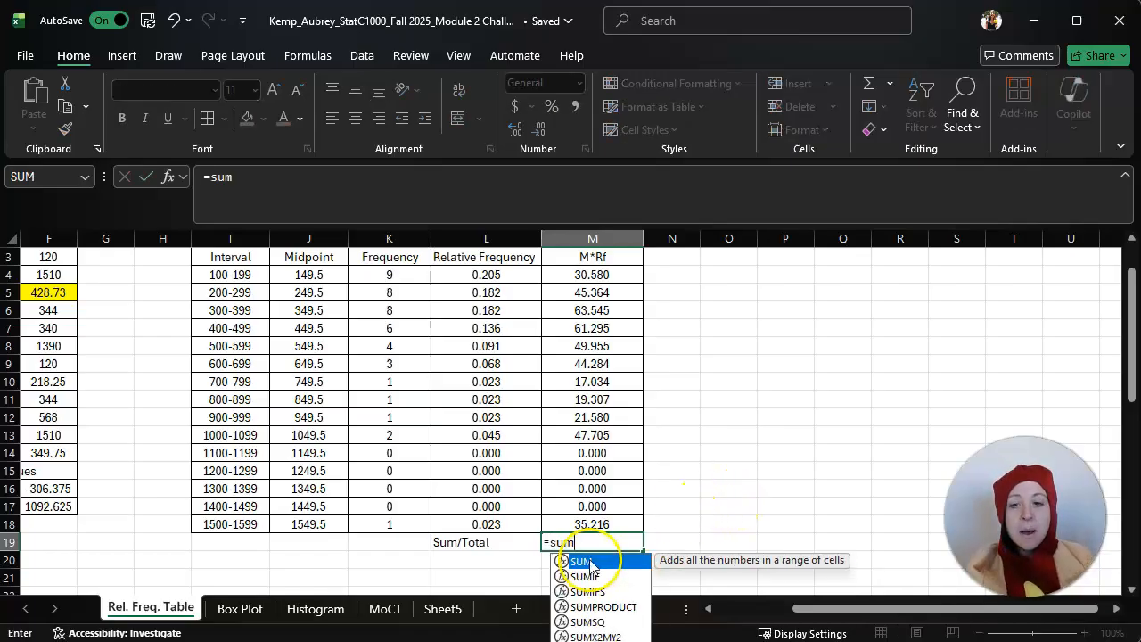
{"action": "double_click", "coordinate": [613, 562]}
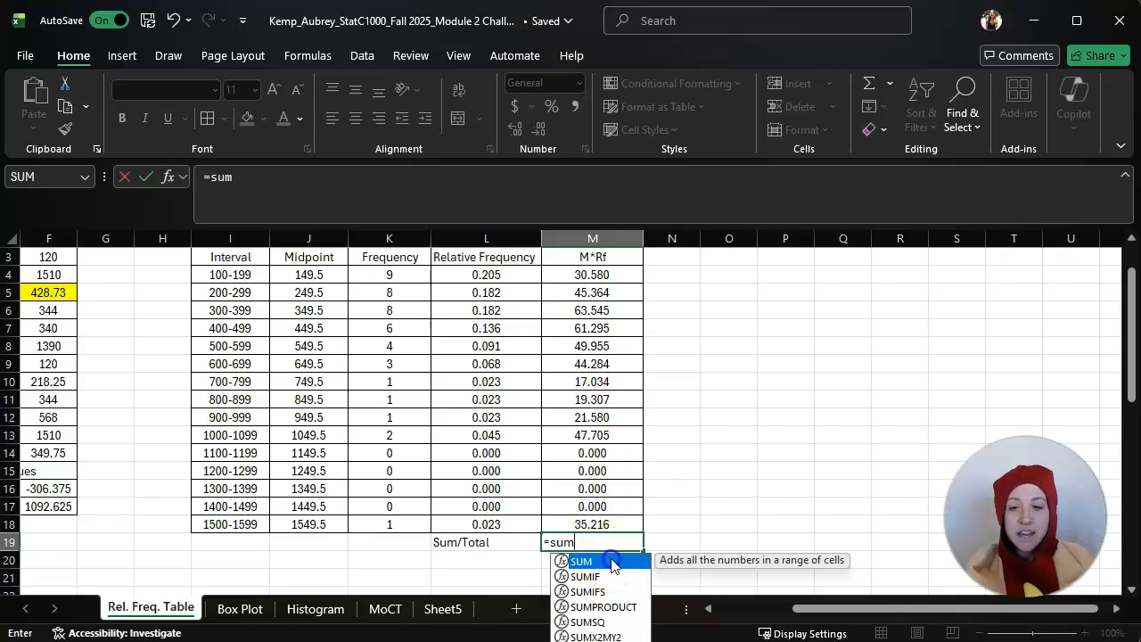
{"action": "scroll", "coordinate": [627, 422], "scroll_direction": "up", "scroll_amount": 1}
{"action": "left_click", "coordinate": [611, 335]}
{"action": "left_click_drag", "start_coordinate": [611, 335], "coordinate": [608, 580]}
{"action": "scroll", "coordinate": [746, 427], "scroll_direction": "down", "scroll_amount": 1}
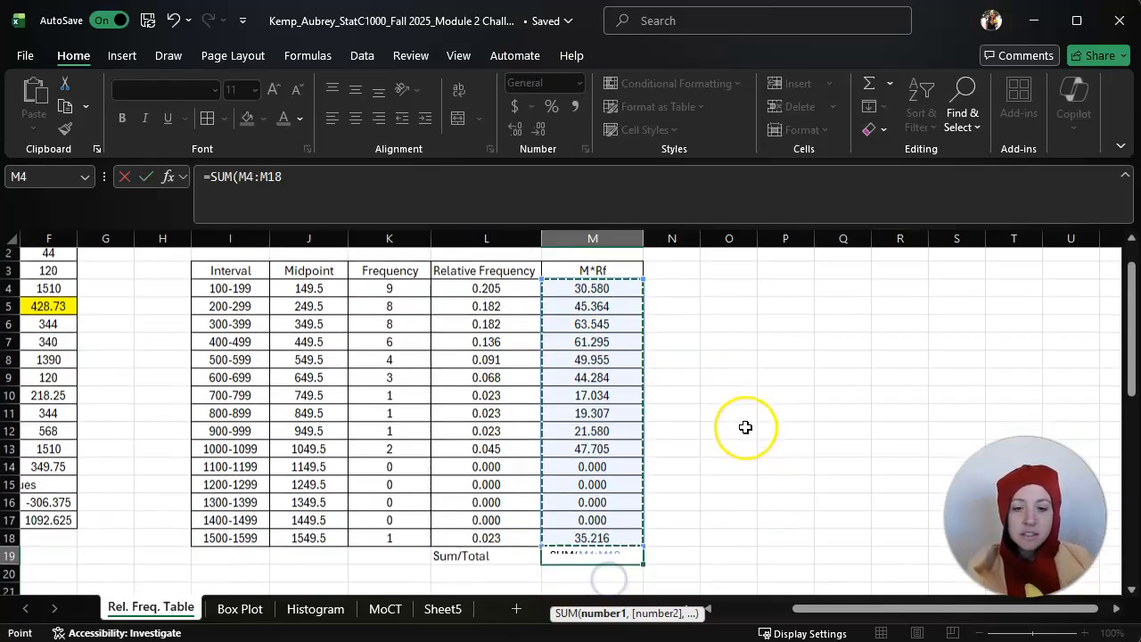
{"action": "key", "text": "Return"}
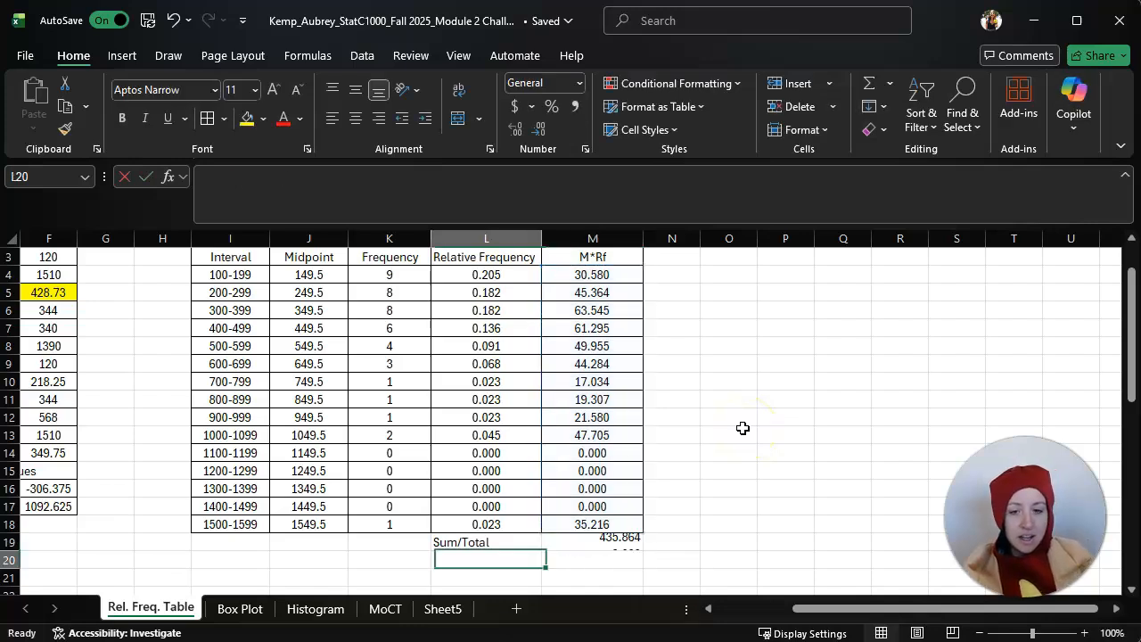
{"action": "left_click", "coordinate": [607, 542]}
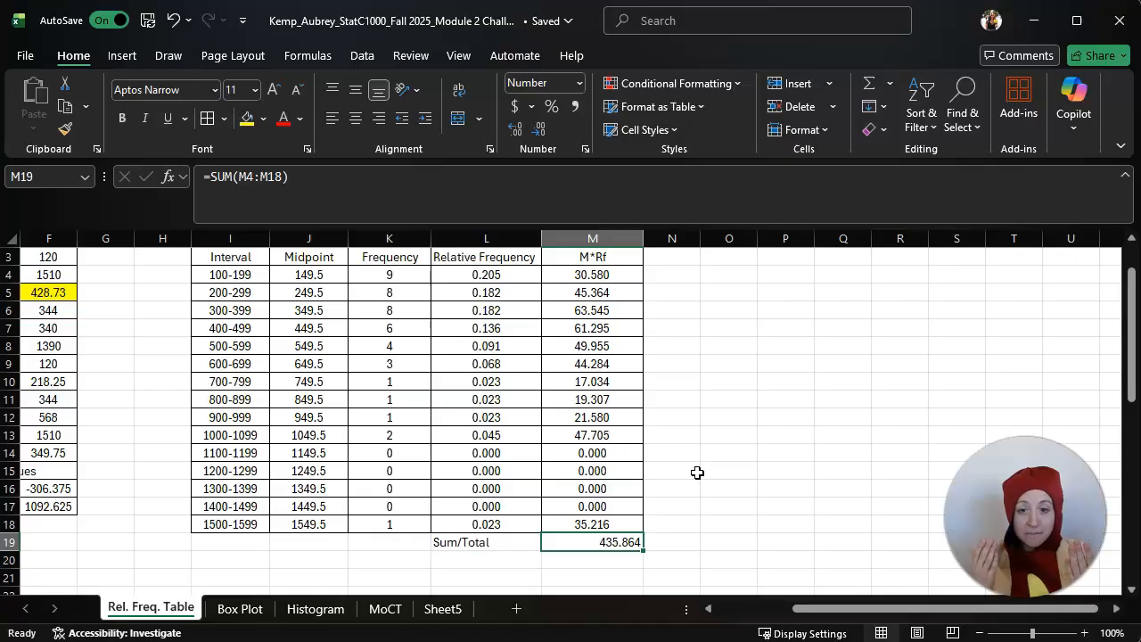
Step: Compare the Mean in F5 with the M*Rf total in M19 and review the products in M4:M18
{"action": "left_click_drag", "start_coordinate": [798, 608], "coordinate": [767, 610]}
{"action": "left_click", "coordinate": [194, 293]}
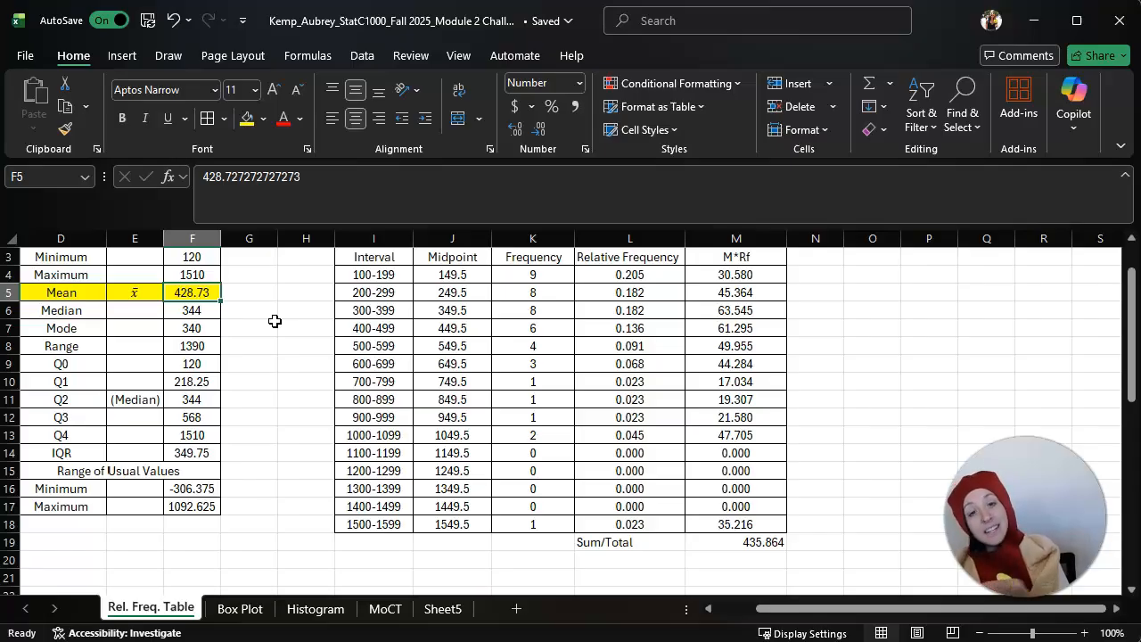
{"action": "left_click", "coordinate": [739, 557]}
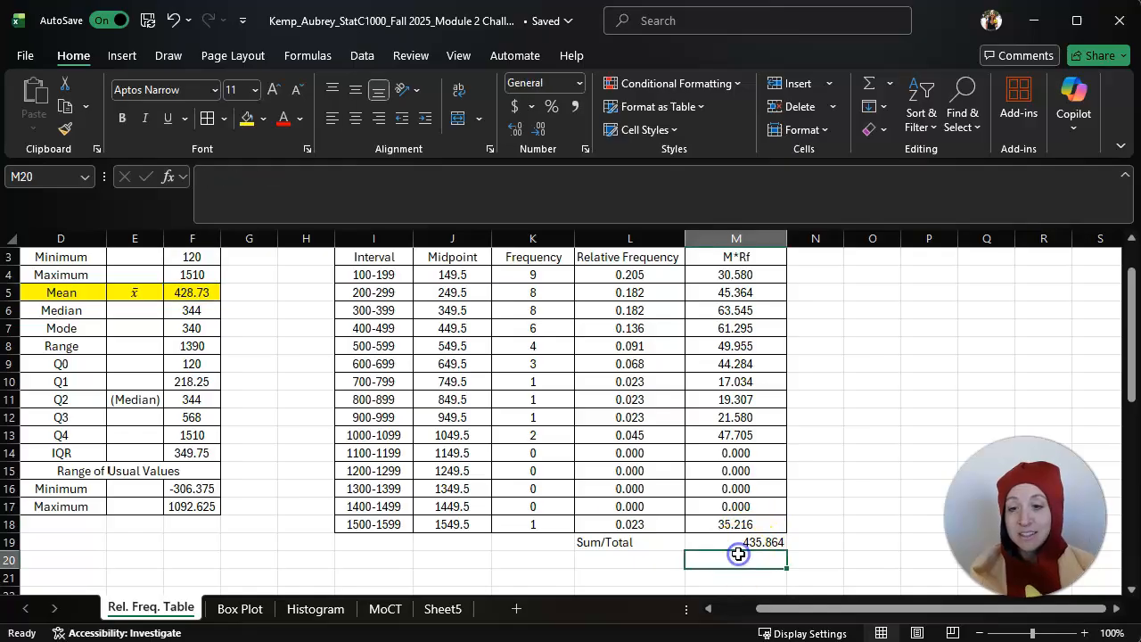
{"action": "left_click", "coordinate": [747, 546]}
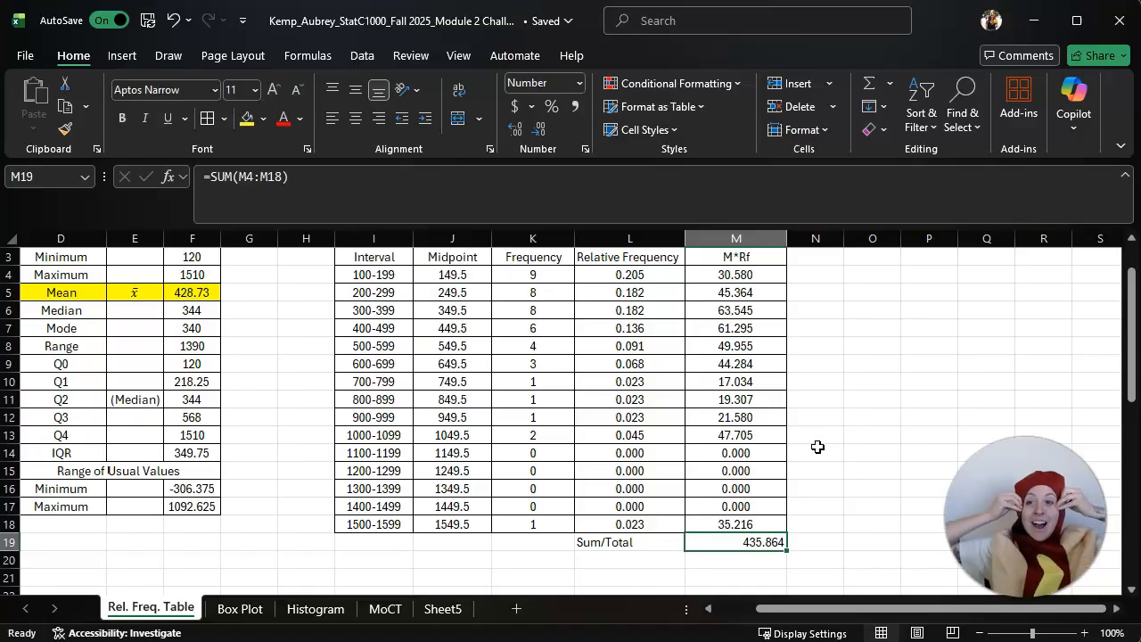
{"action": "left_click_drag", "start_coordinate": [740, 277], "coordinate": [742, 523]}
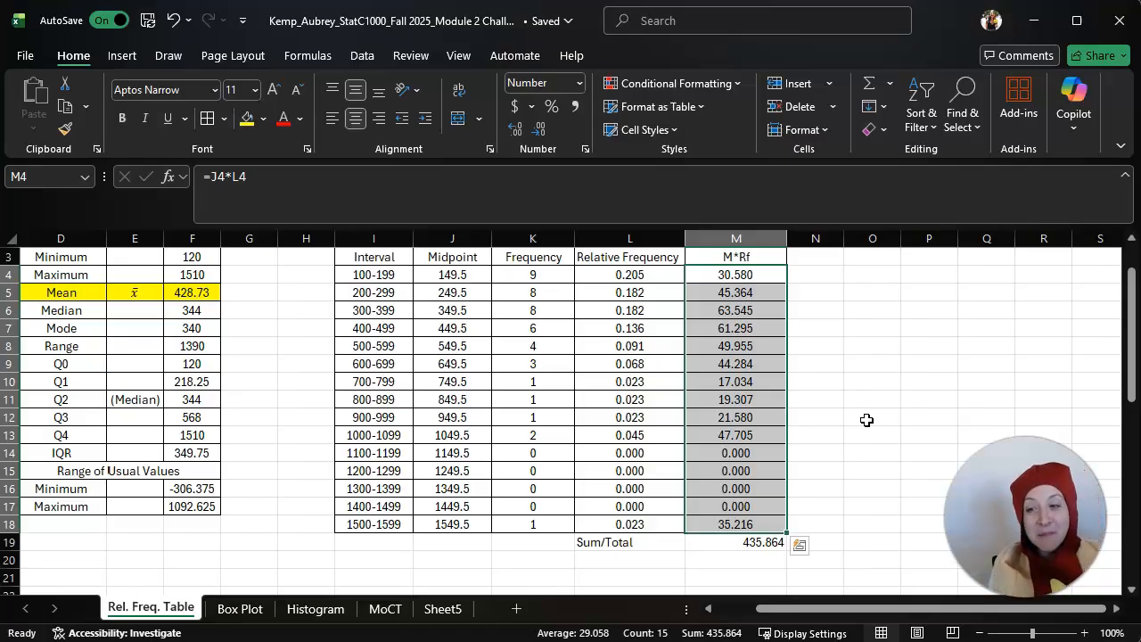
{"action": "left_click", "coordinate": [865, 375]}
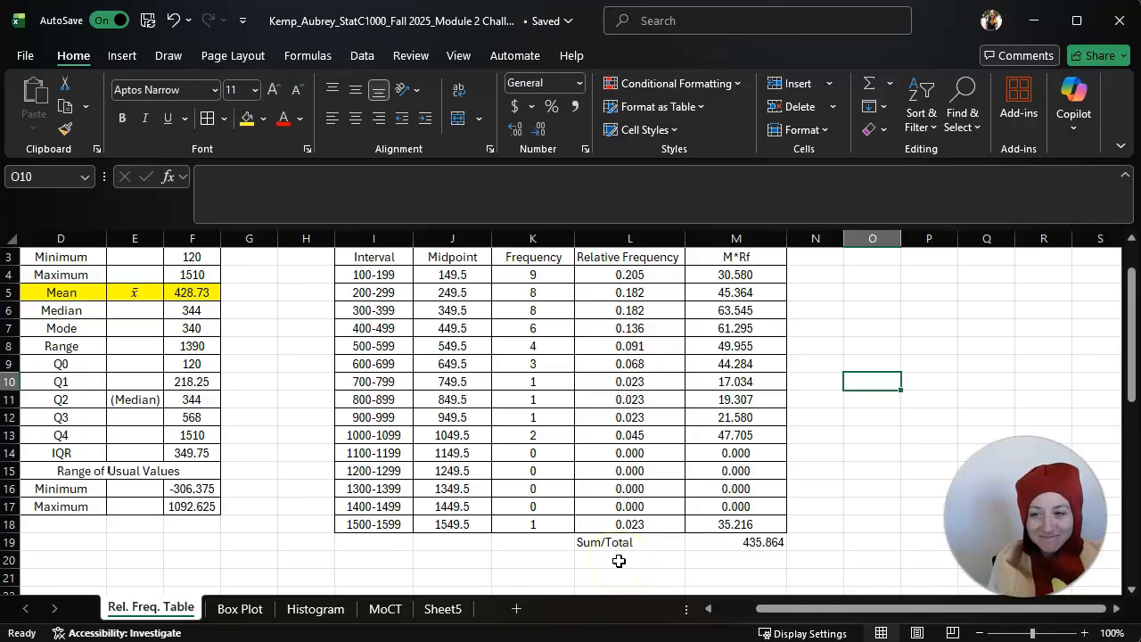
Step: Add the label Estimated Mean in K20, below the grouped relative frequency table
{"action": "left_click", "coordinate": [459, 559]}
{"action": "left_click", "coordinate": [511, 560]}
{"action": "type", "text": "Estimated Mean"}
{"action": "key", "text": "Tab"}
{"action": "key", "text": "Tab"}
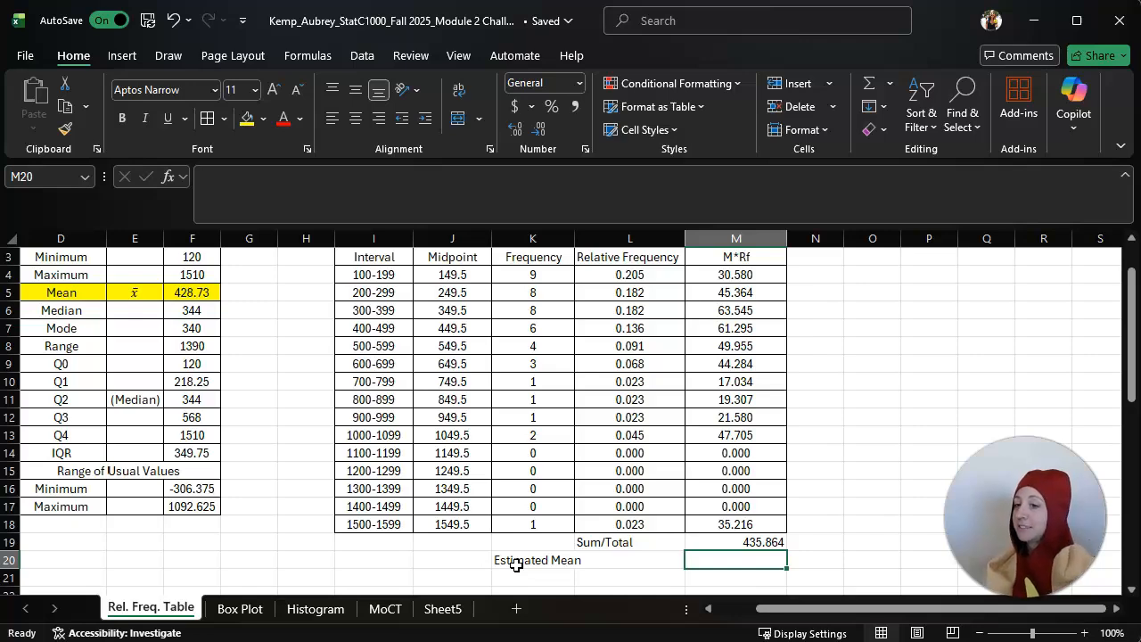
Step: Start a formula with the SUMPRODUCT function in M20 for the estimated mean
{"action": "type", "text": "=sum"}
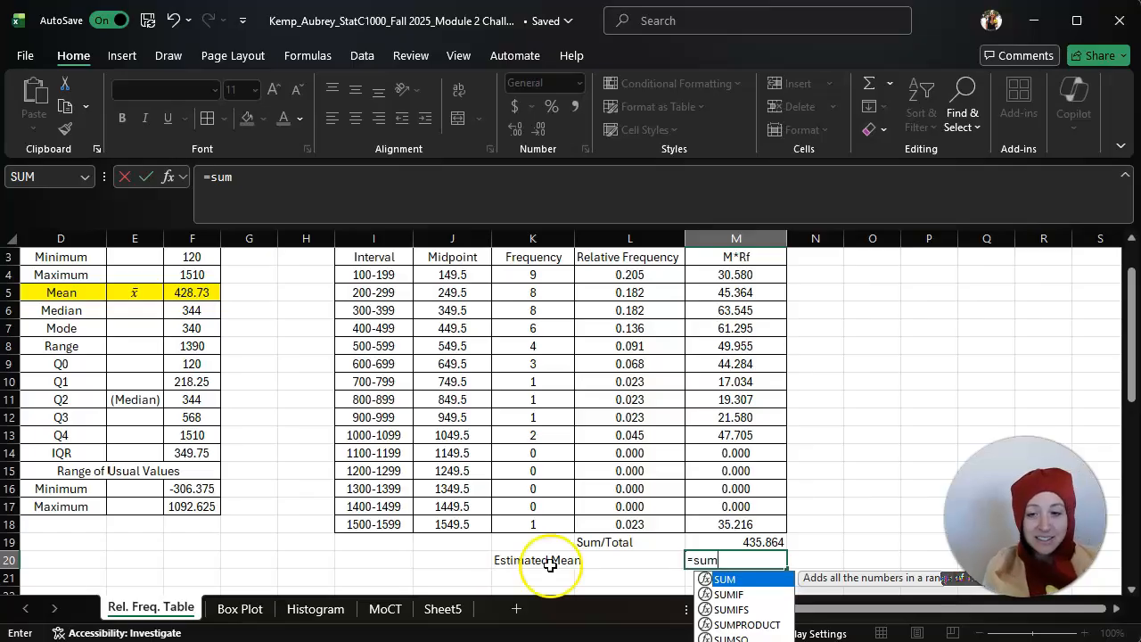
{"action": "scroll", "coordinate": [562, 447], "scroll_direction": "down", "scroll_amount": 1}
{"action": "scroll", "coordinate": [562, 446], "scroll_direction": "down", "scroll_amount": 1}
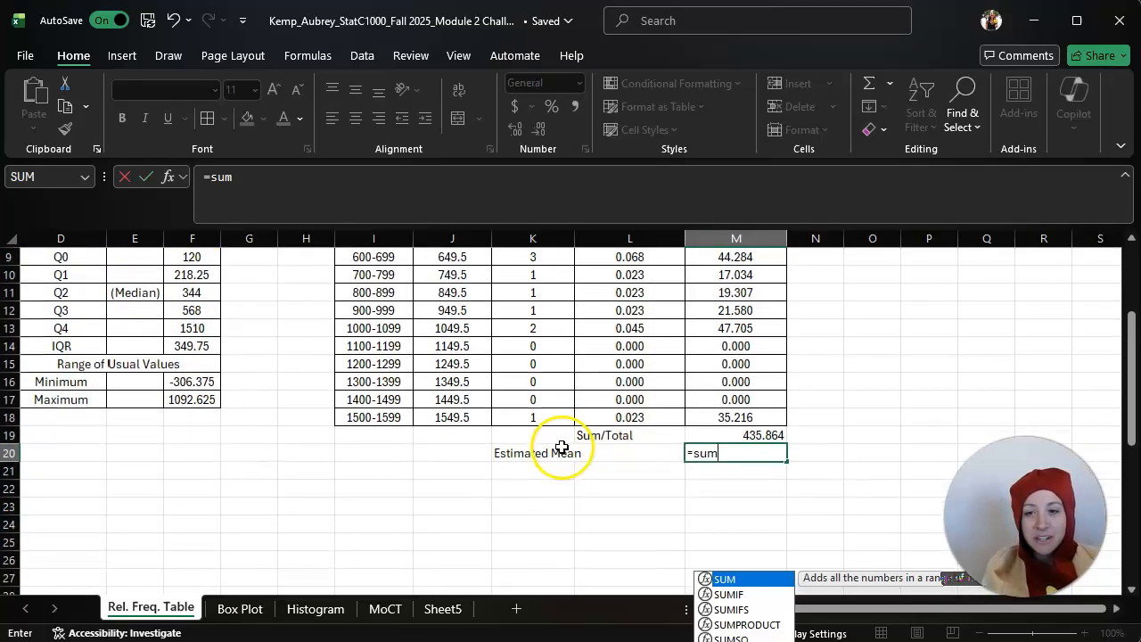
{"action": "key", "text": "Return"}
{"action": "left_click", "coordinate": [624, 458]}
{"action": "double_click", "coordinate": [705, 452]}
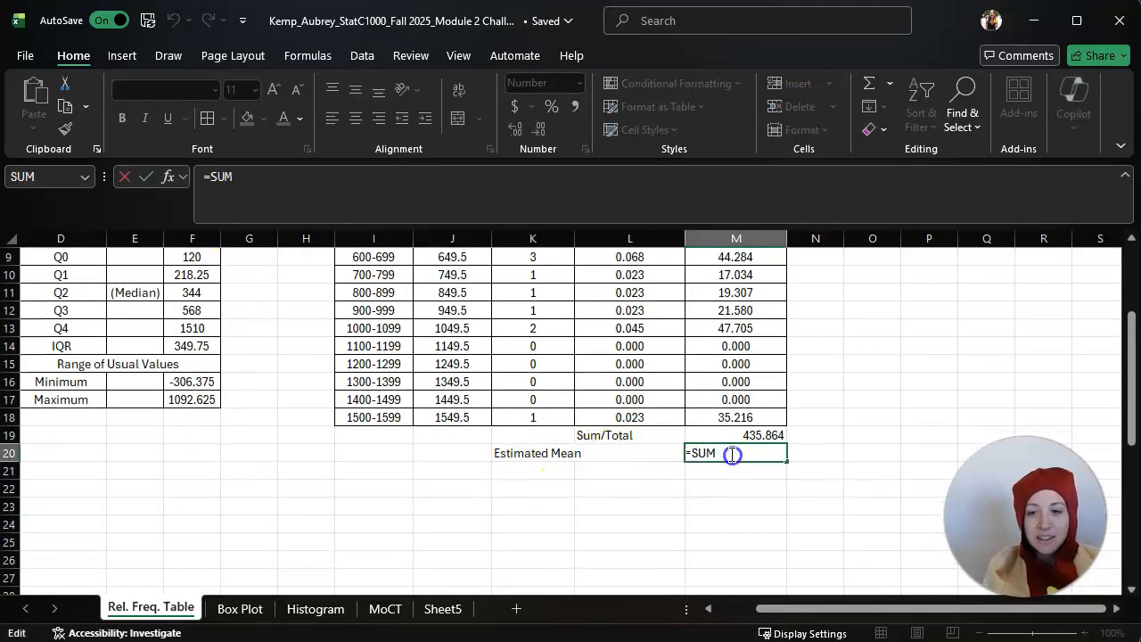
{"action": "type", "text": "po"}
{"action": "key", "text": "BackSpace"}
{"action": "key", "text": "BackSpace"}
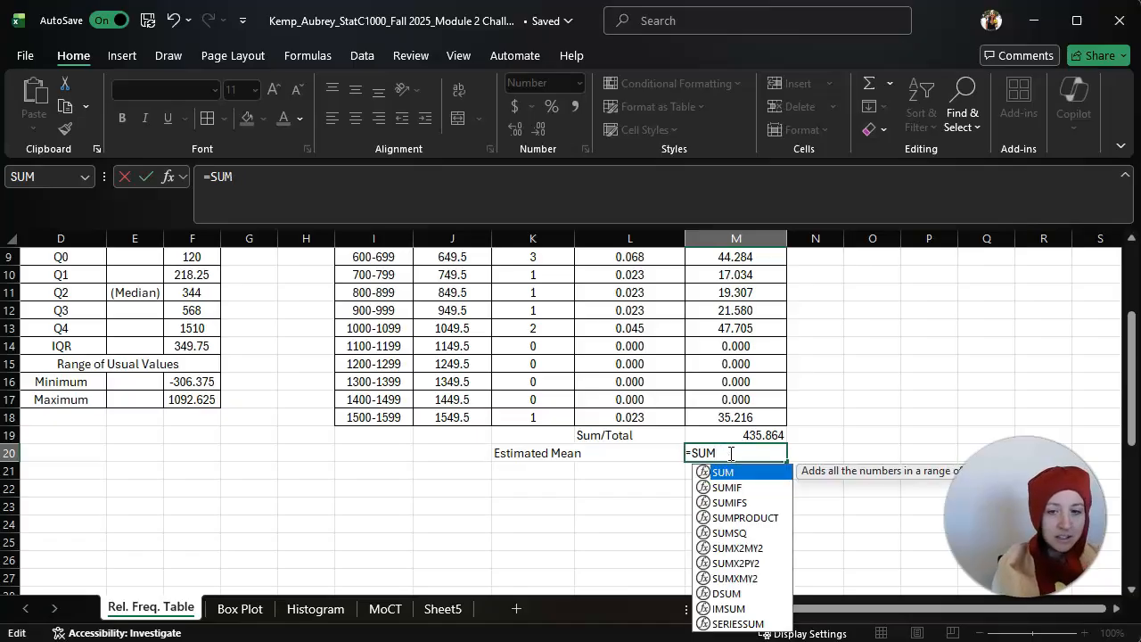
{"action": "left_click", "coordinate": [762, 517]}
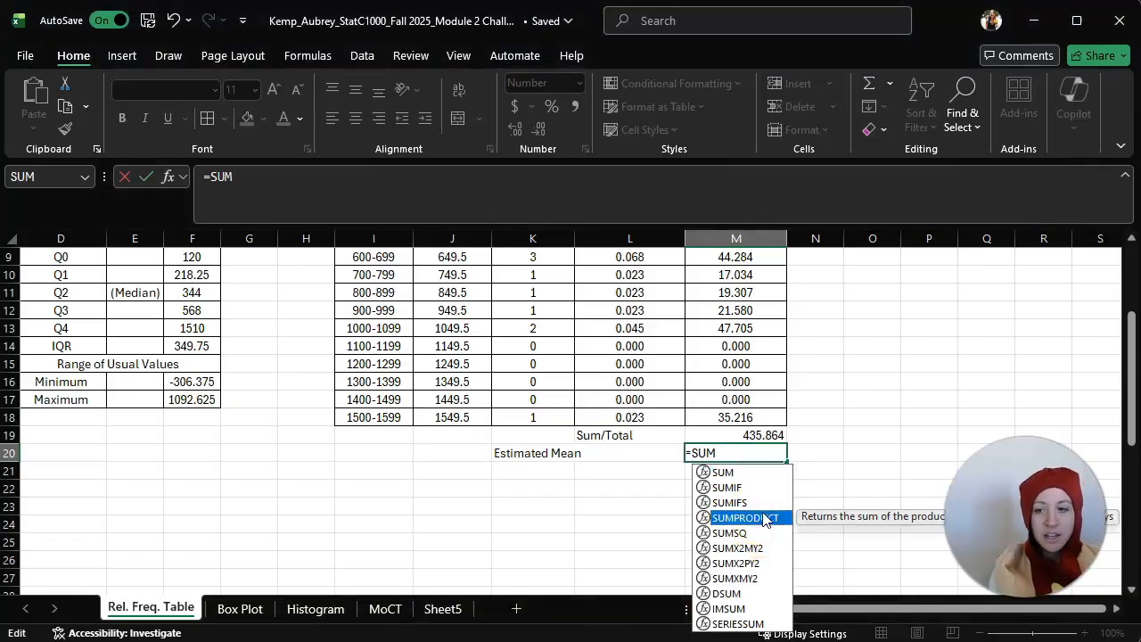
{"action": "left_click_drag", "start_coordinate": [1016, 510], "coordinate": [985, 327]}
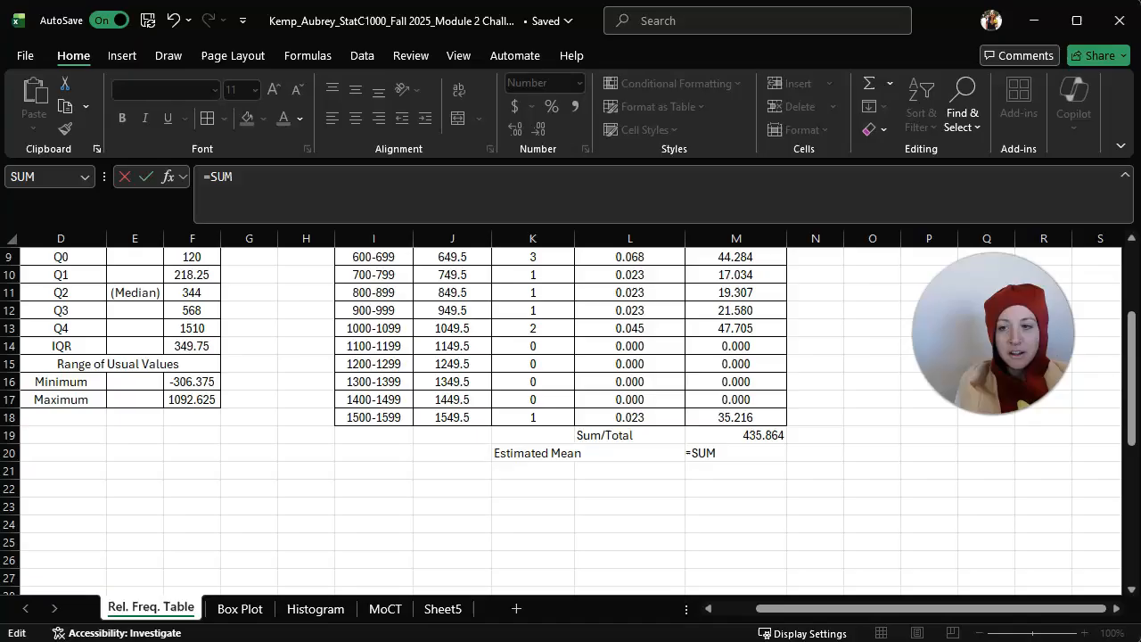
{"action": "left_click", "coordinate": [723, 454]}
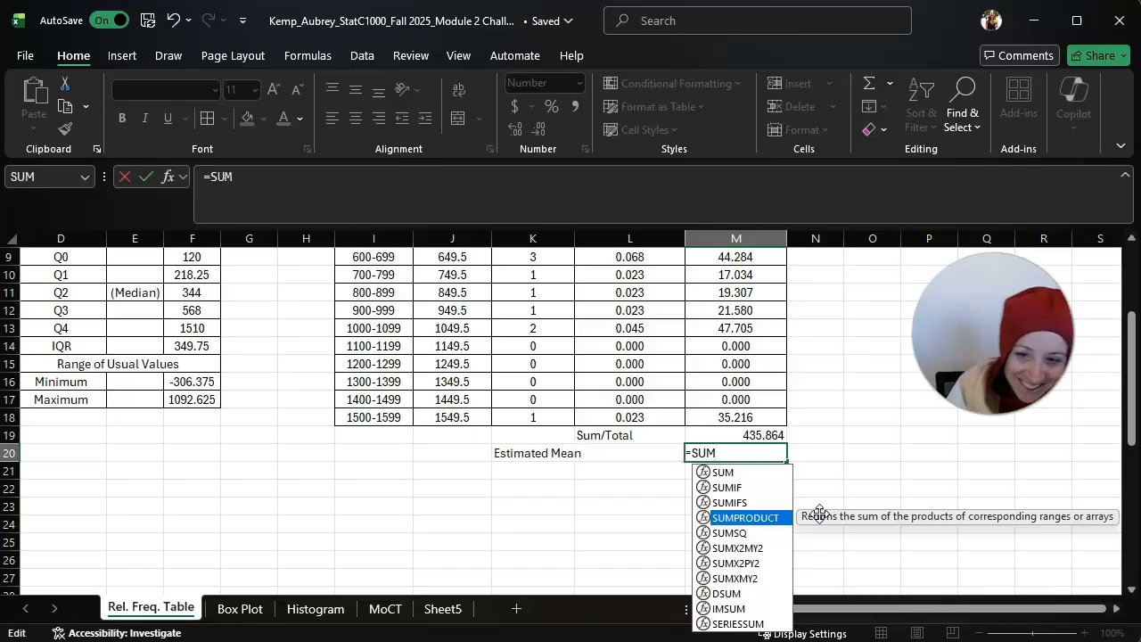
{"action": "double_click", "coordinate": [754, 517]}
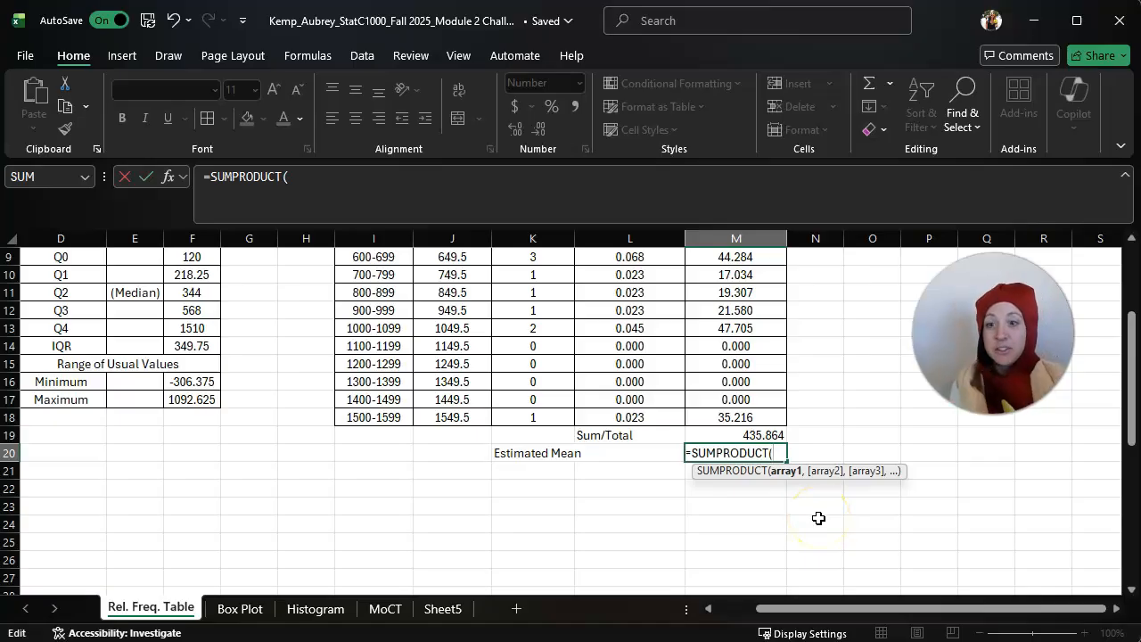
Step: Complete the M20 formula with the midpoints and relative frequencies as its arrays: =SUMPRODUCT(J4:J18, L4:L18)
{"action": "scroll", "coordinate": [589, 454], "scroll_direction": "up", "scroll_amount": 1}
{"action": "scroll", "coordinate": [505, 381], "scroll_direction": "up", "scroll_amount": 1}
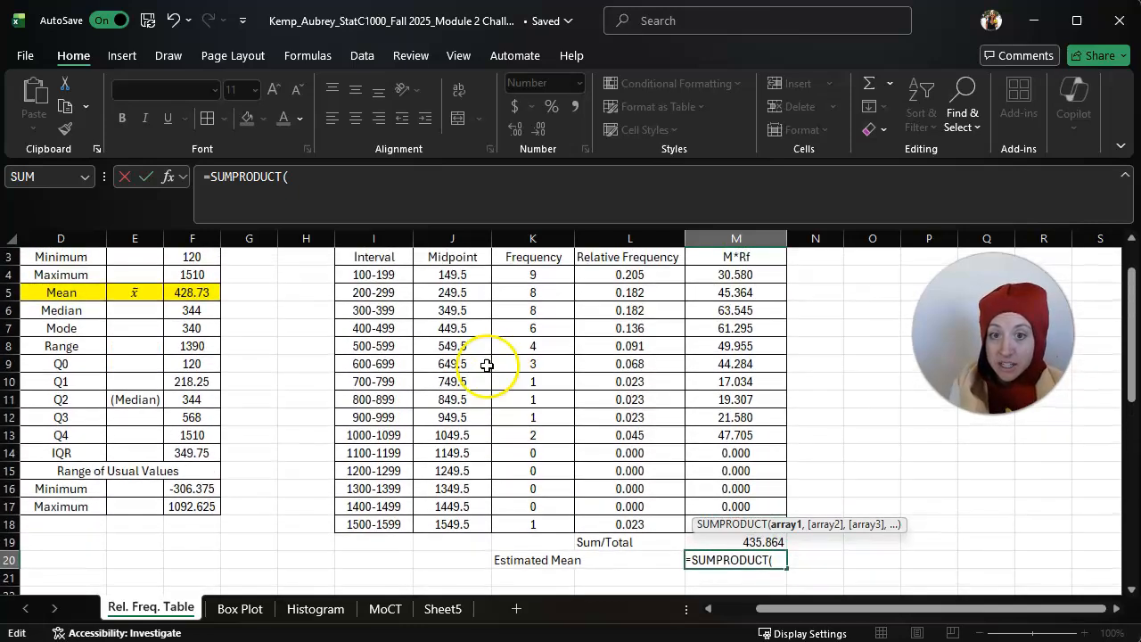
{"action": "left_click_drag", "start_coordinate": [452, 276], "coordinate": [460, 516]}
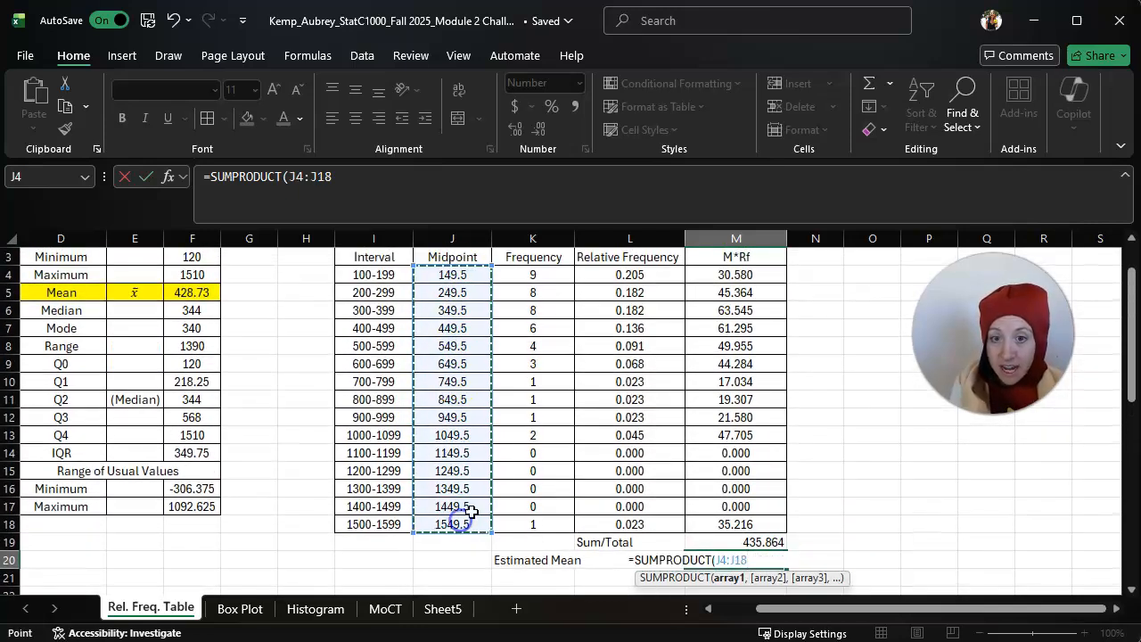
{"action": "type", "text": ","}
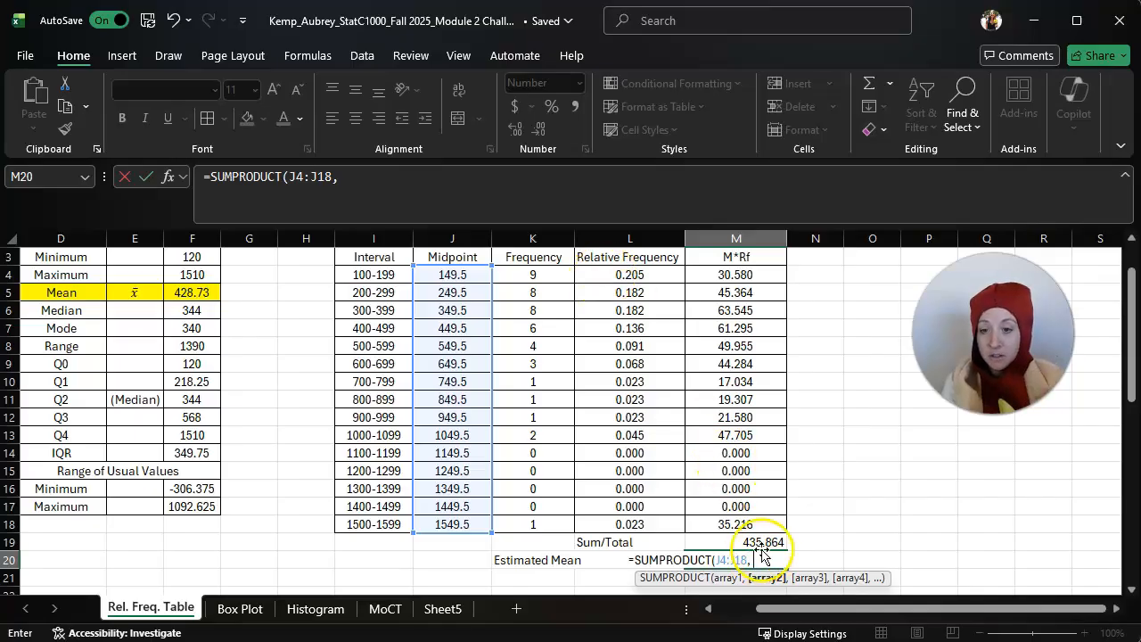
{"action": "left_click_drag", "start_coordinate": [630, 274], "coordinate": [634, 524]}
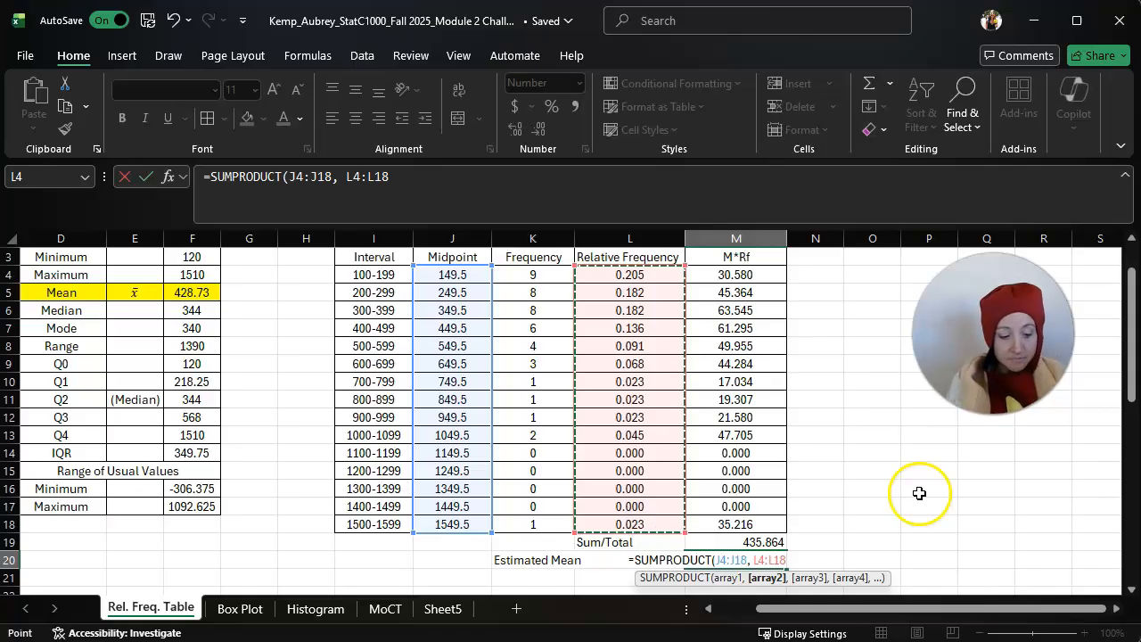
{"action": "type", "text": ")"}
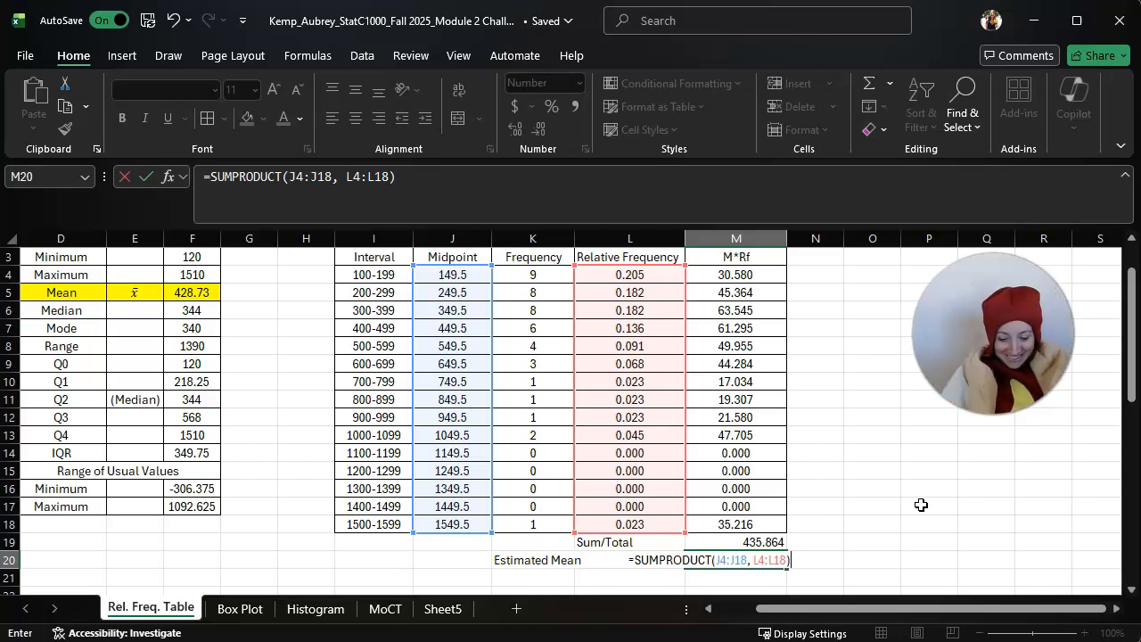
{"action": "key", "text": "Return"}
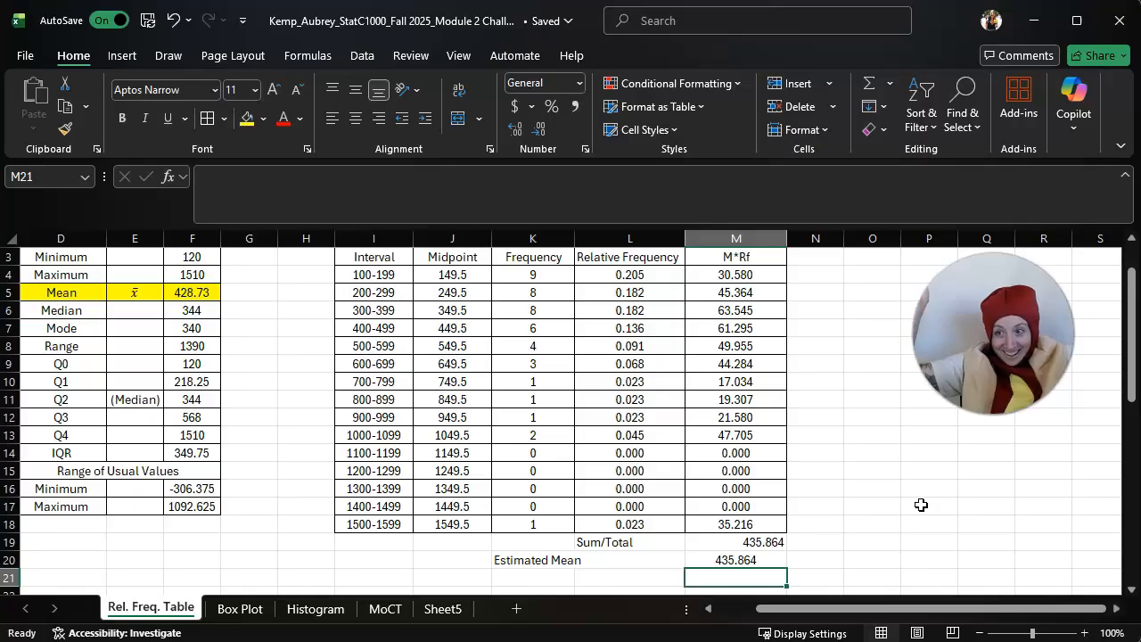
Step: Review the formulas behind the estimated mean: the M4 product, the M19 sum of M4:M18 and the M20 SUMPRODUCT
{"action": "left_click", "coordinate": [728, 561]}
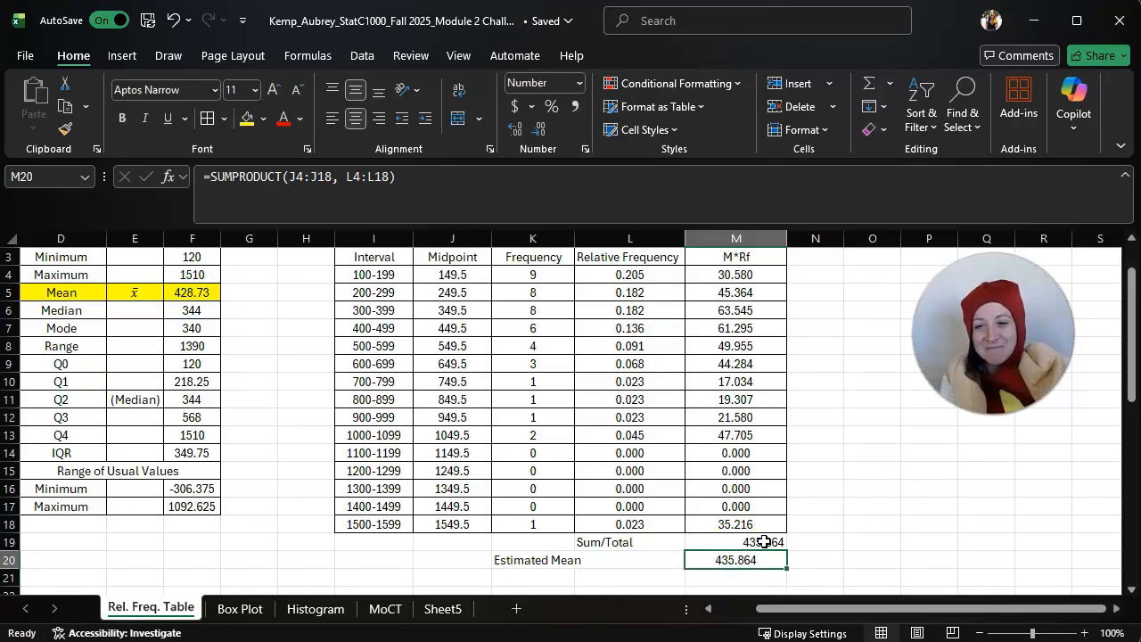
{"action": "left_click", "coordinate": [869, 506]}
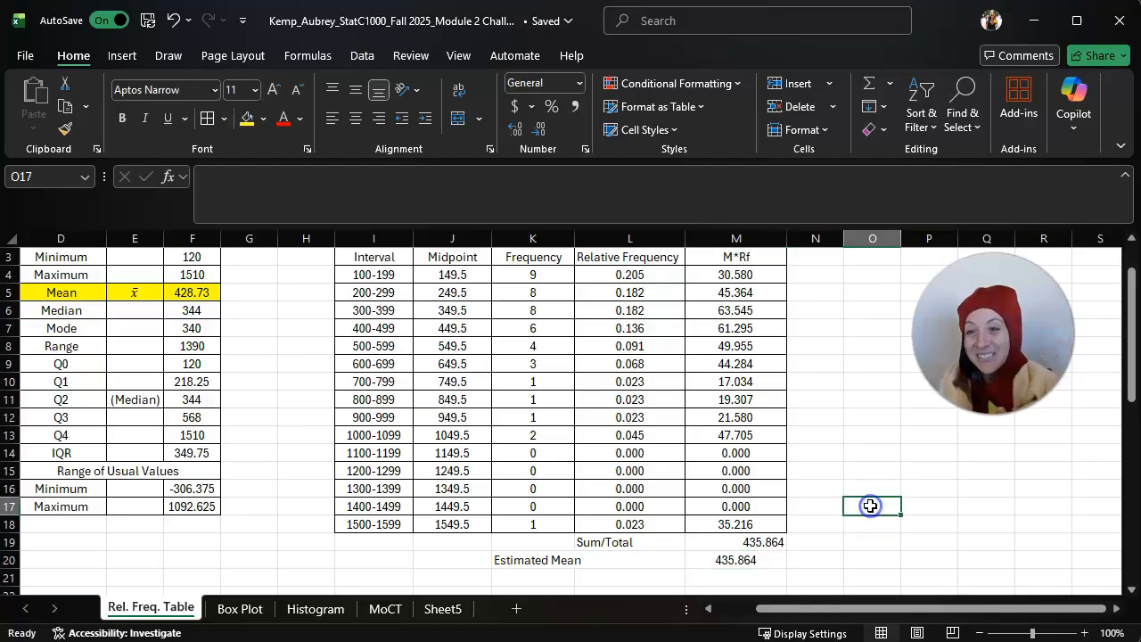
{"action": "double_click", "coordinate": [722, 276]}
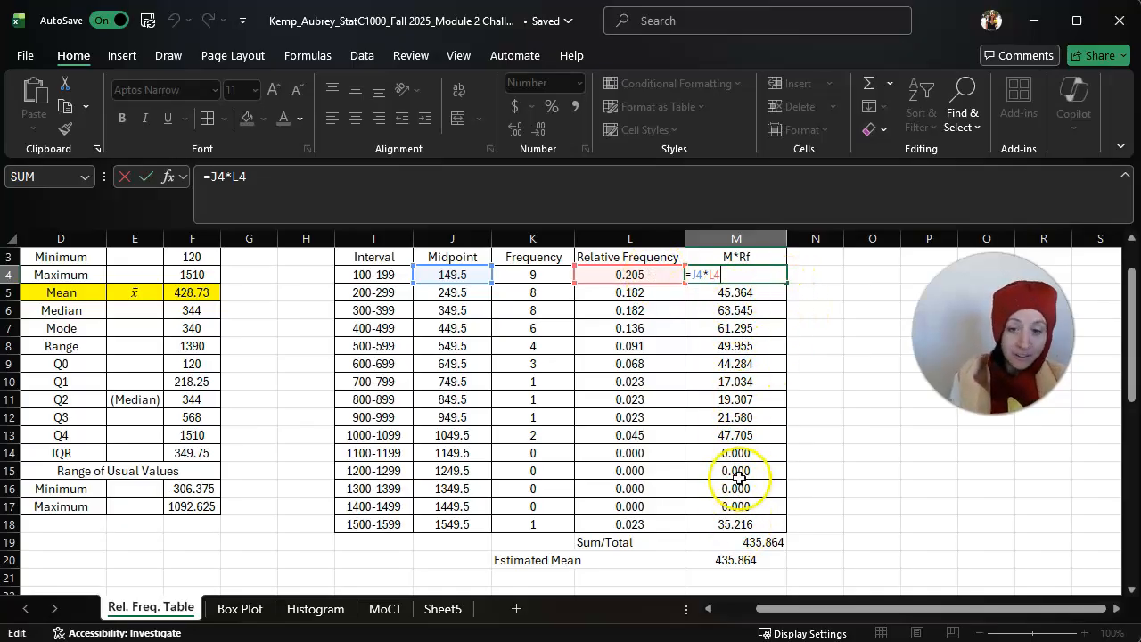
{"action": "left_click", "coordinate": [733, 543]}
{"action": "key", "text": "alt+equal"}
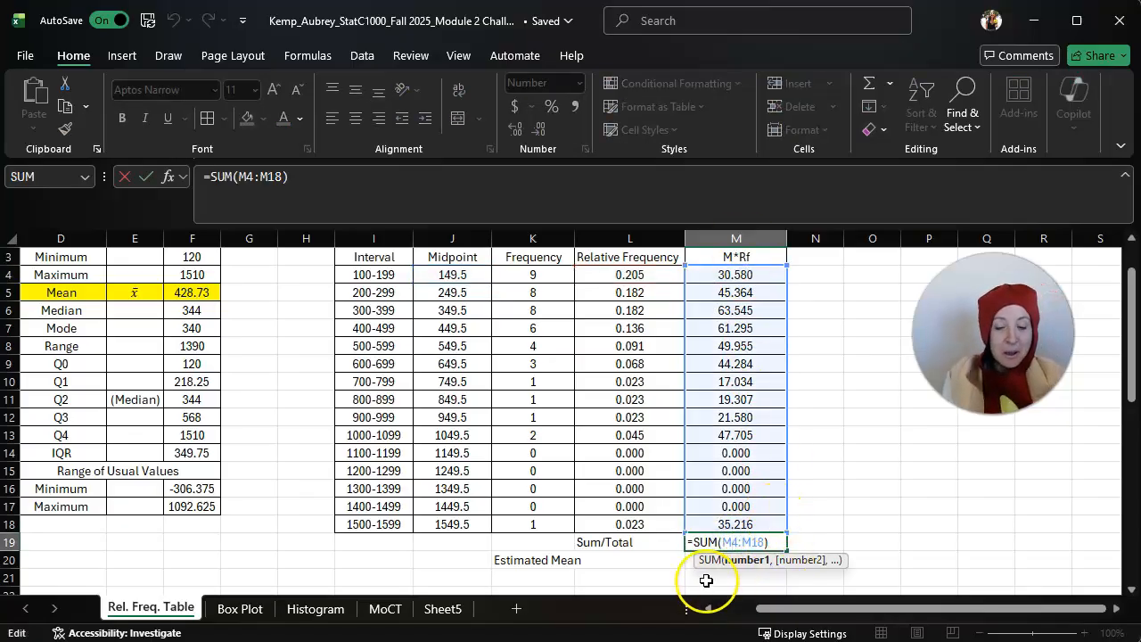
{"action": "key", "text": "Return"}
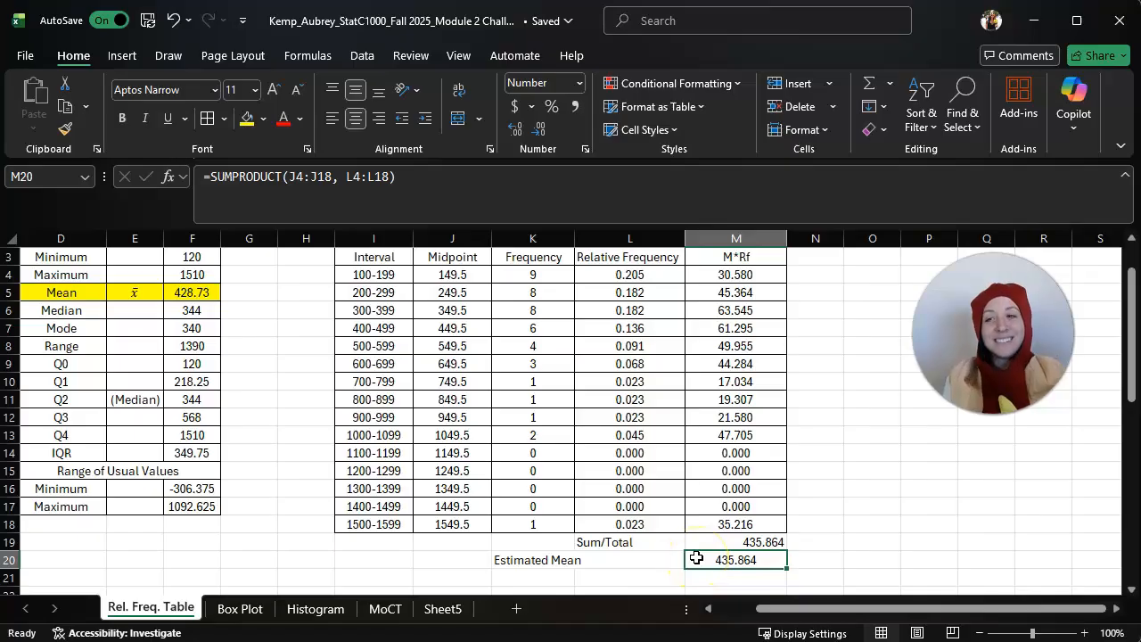
{"action": "double_click", "coordinate": [696, 557]}
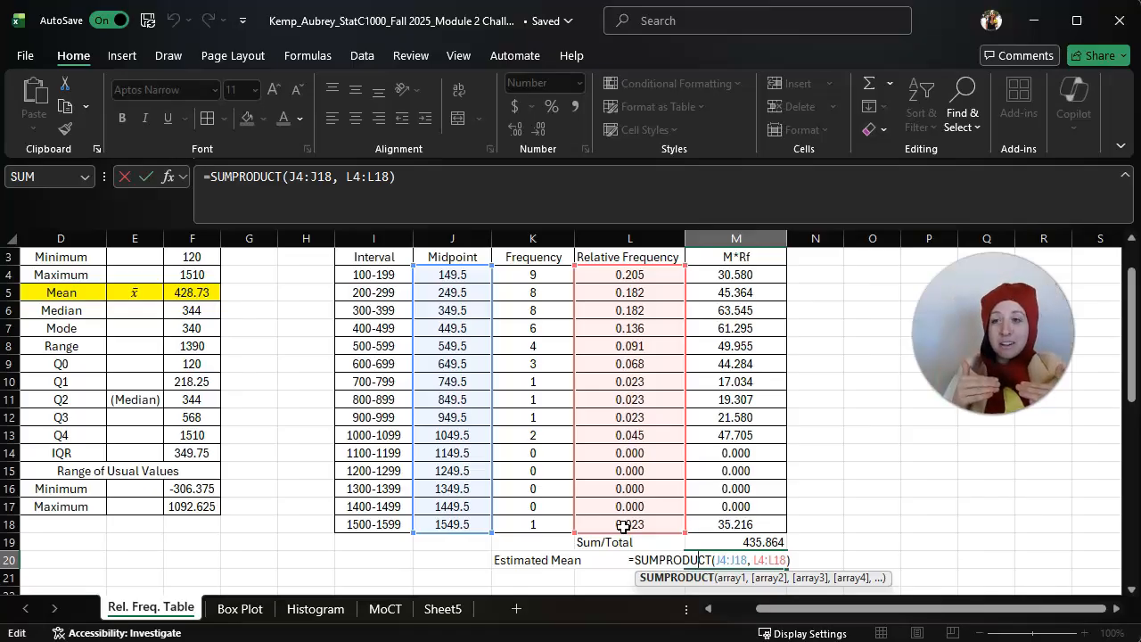
{"action": "key", "text": "Return"}
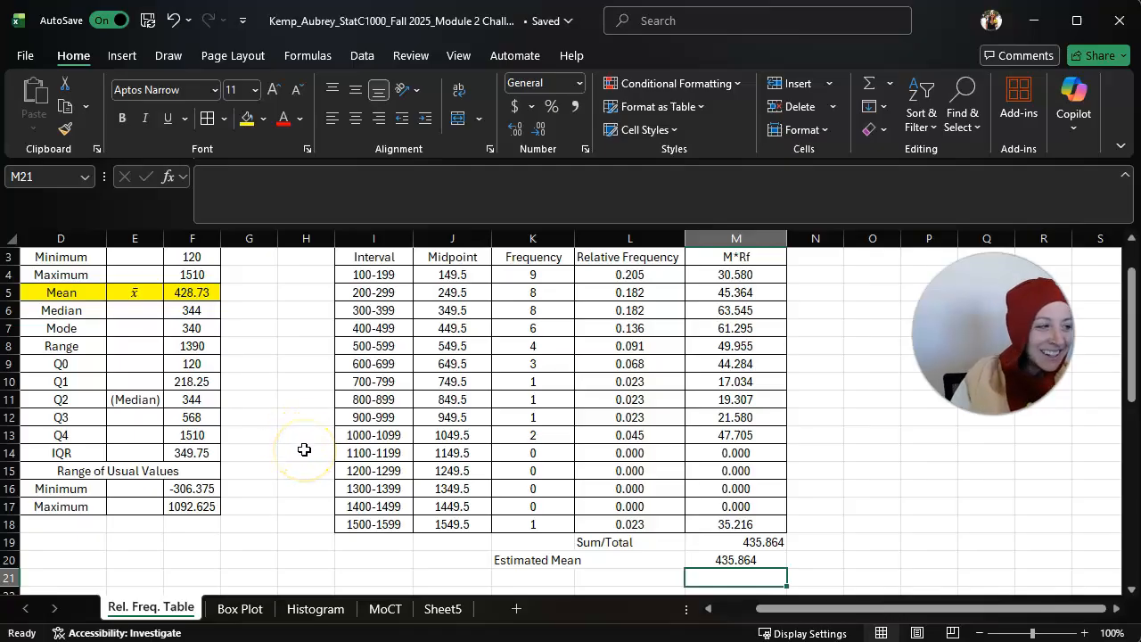
{"action": "left_click", "coordinate": [285, 340]}
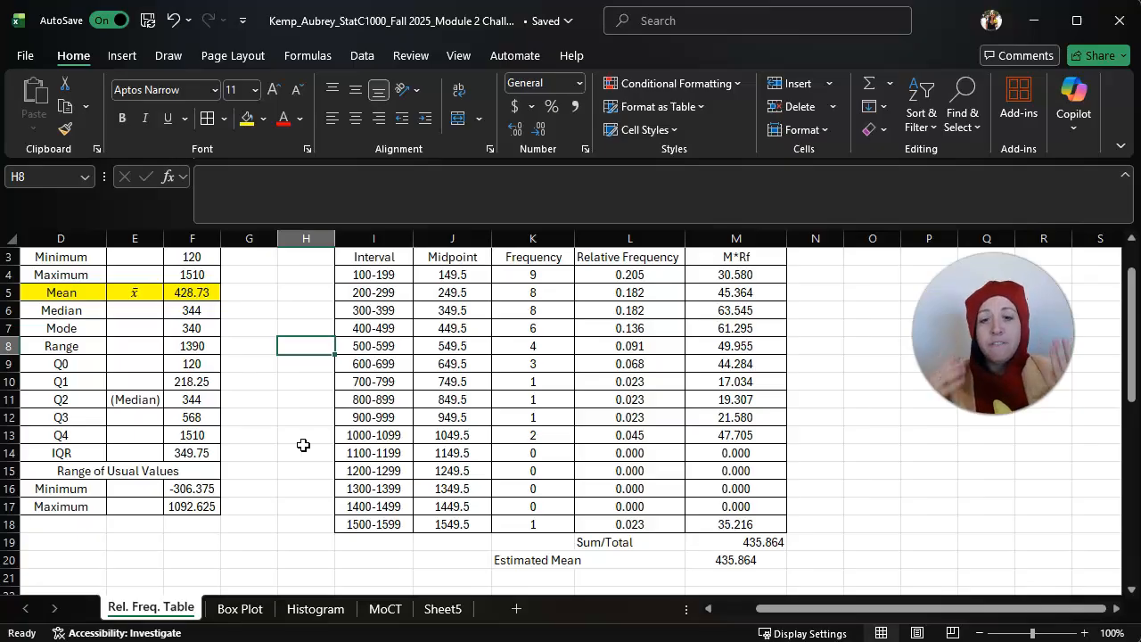
Step: Highlight the Mean, Median and Mode rows (D5:F7) of the statistics table with yellow fill
{"action": "left_click_drag", "start_coordinate": [71, 292], "coordinate": [170, 323]}
{"action": "left_click", "coordinate": [247, 118]}
{"action": "left_click", "coordinate": [282, 363]}
Step: Fill the estimated mean in M20 with yellow and compare it with the actual Mean in F5
{"action": "left_click", "coordinate": [730, 558]}
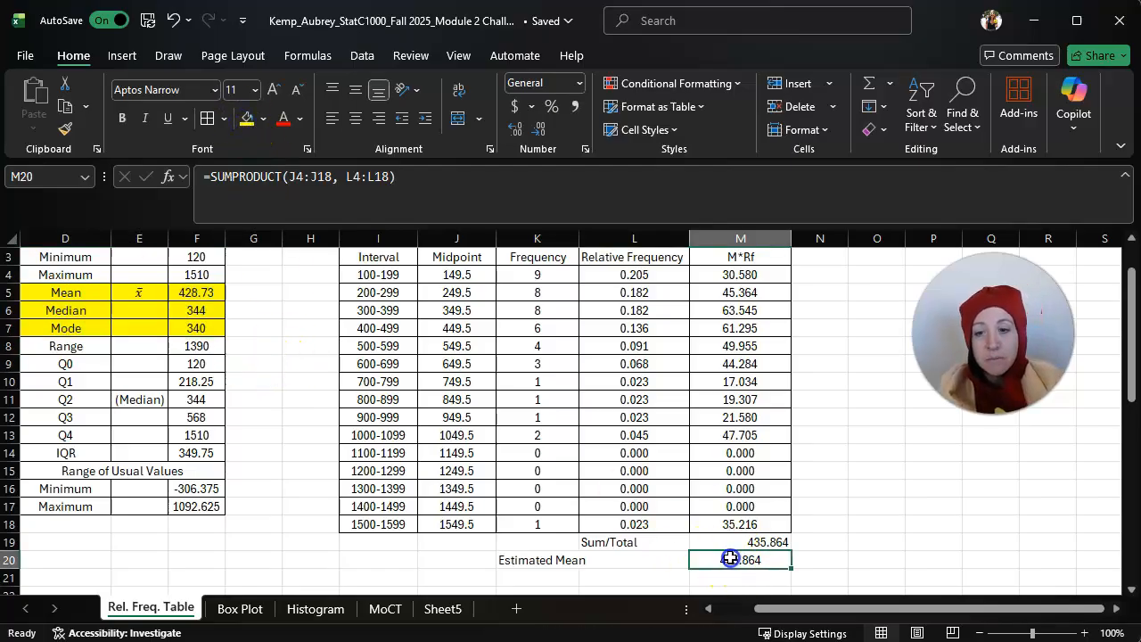
{"action": "left_click", "coordinate": [247, 117]}
{"action": "left_click", "coordinate": [201, 293]}
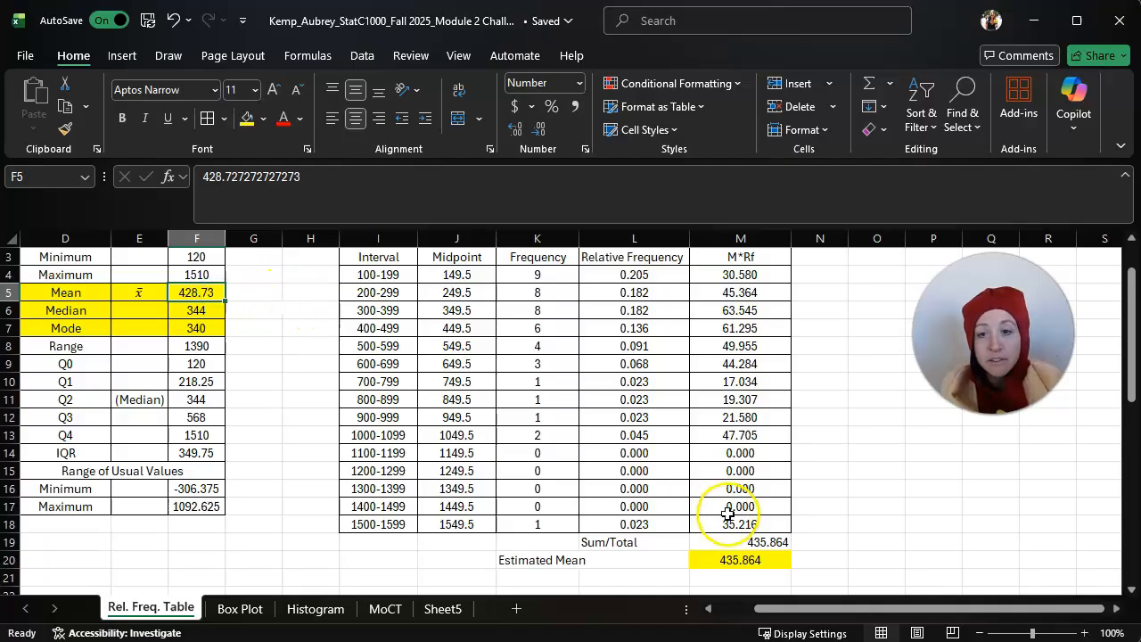
{"action": "left_click", "coordinate": [774, 559]}
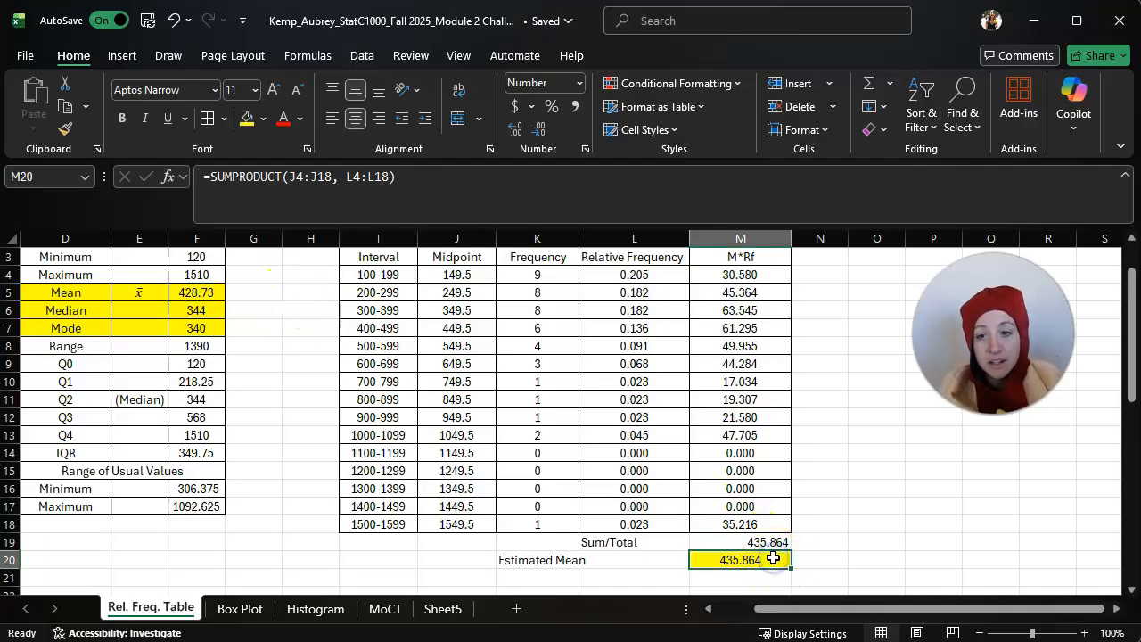
{"action": "left_click", "coordinate": [779, 551]}
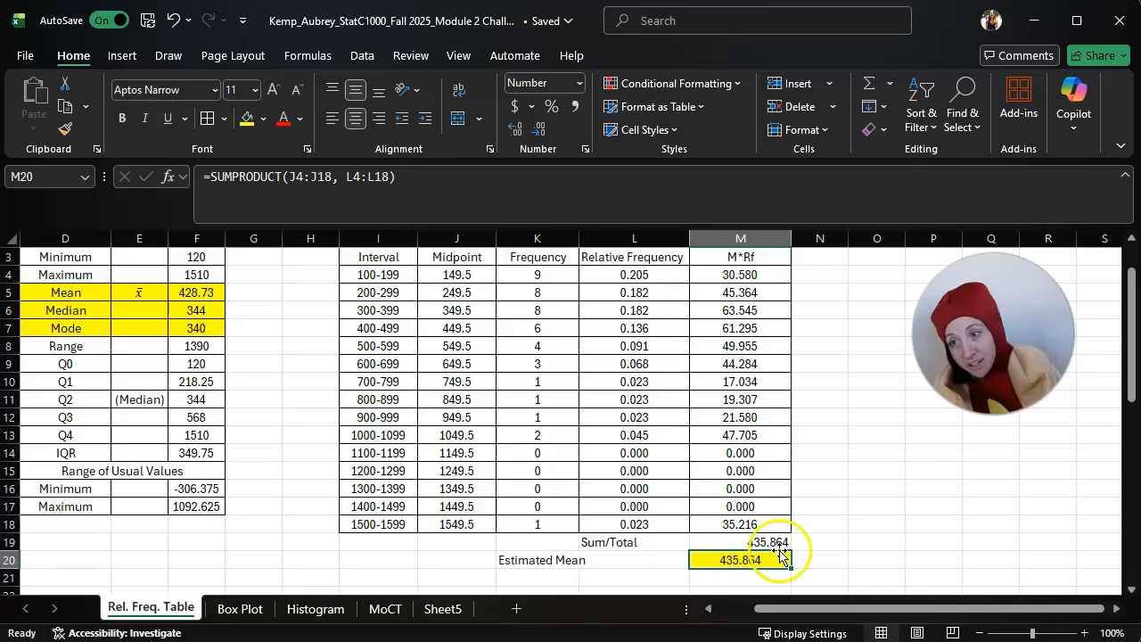
{"action": "left_click", "coordinate": [837, 501]}
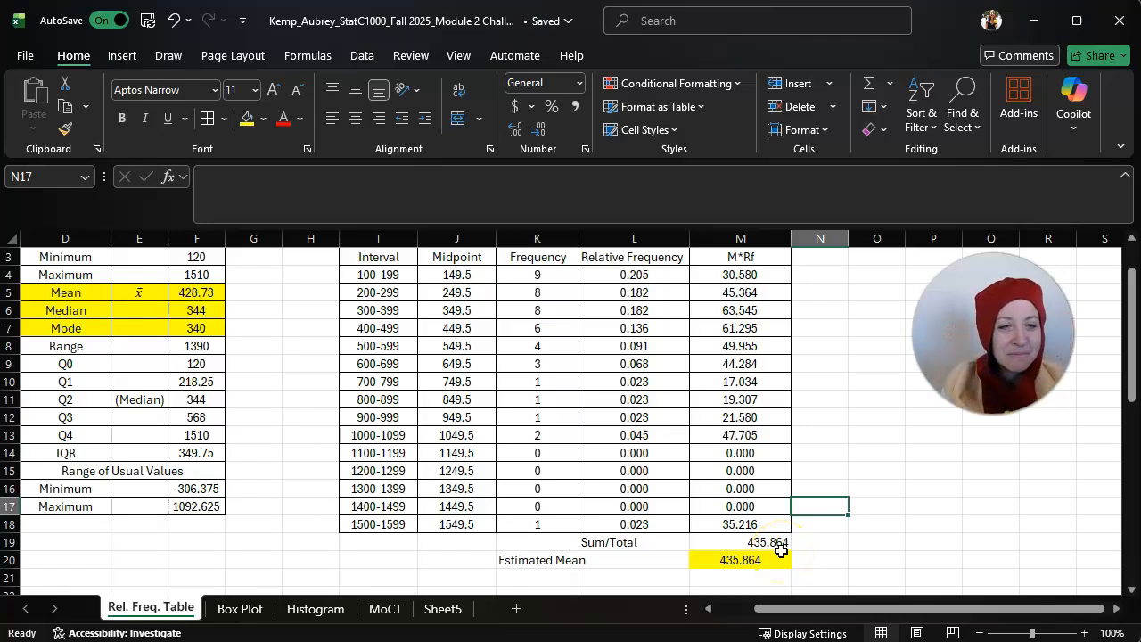
Step: Remove the yellow fill from the Mode row (D7:F7) of the statistics table
{"action": "left_click", "coordinate": [197, 310]}
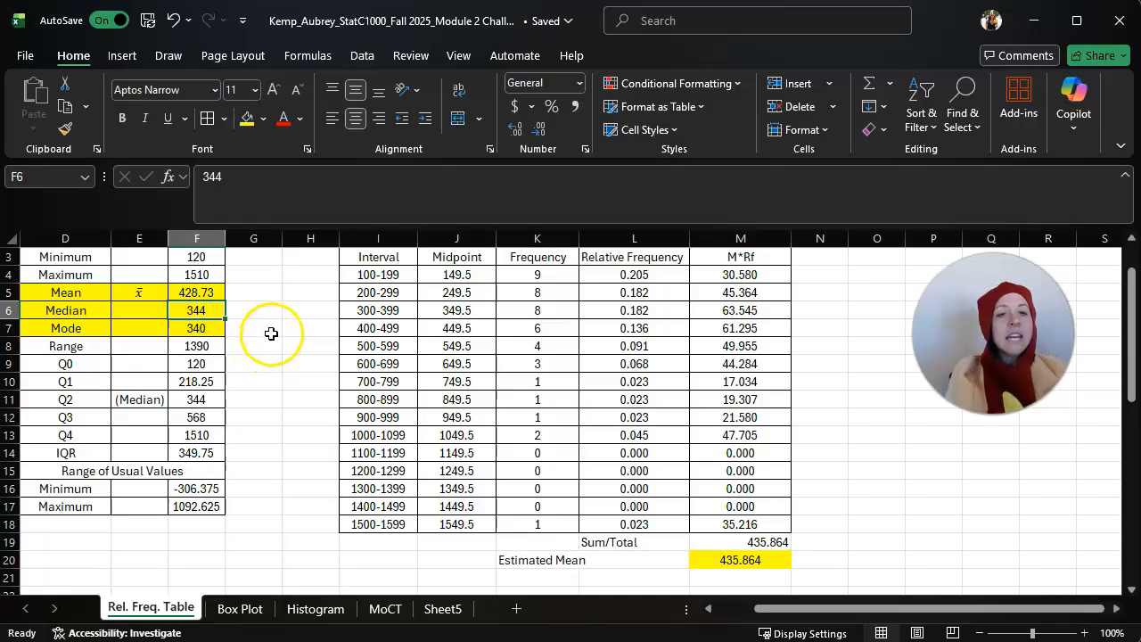
{"action": "scroll", "coordinate": [286, 377], "scroll_direction": "up", "scroll_amount": 1}
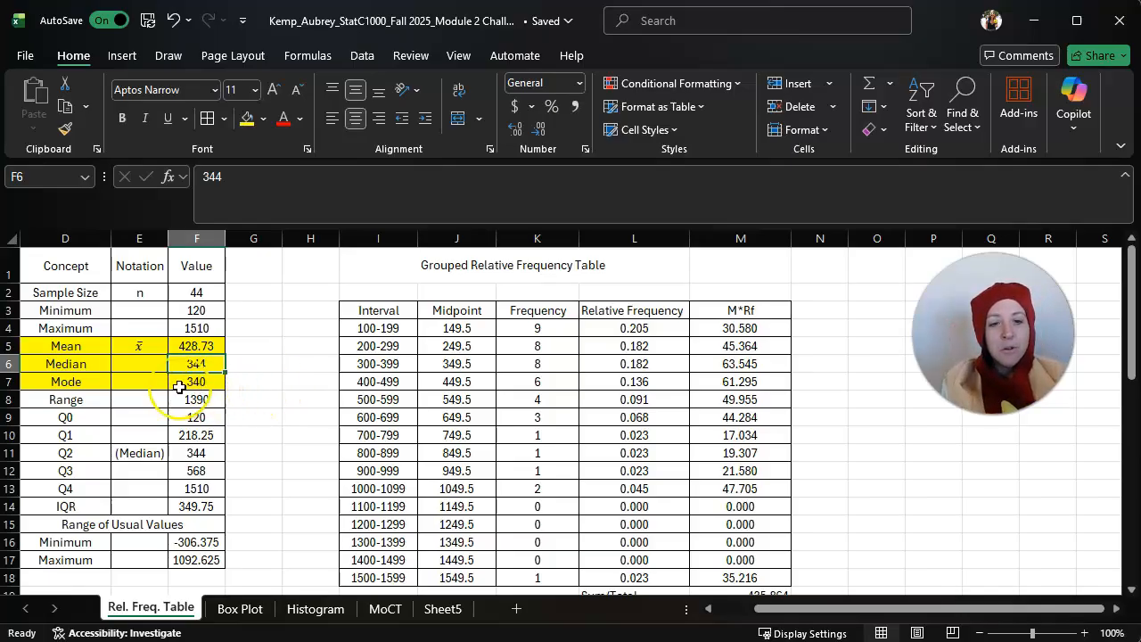
{"action": "left_click_drag", "start_coordinate": [200, 383], "coordinate": [80, 381]}
{"action": "left_click", "coordinate": [263, 118]}
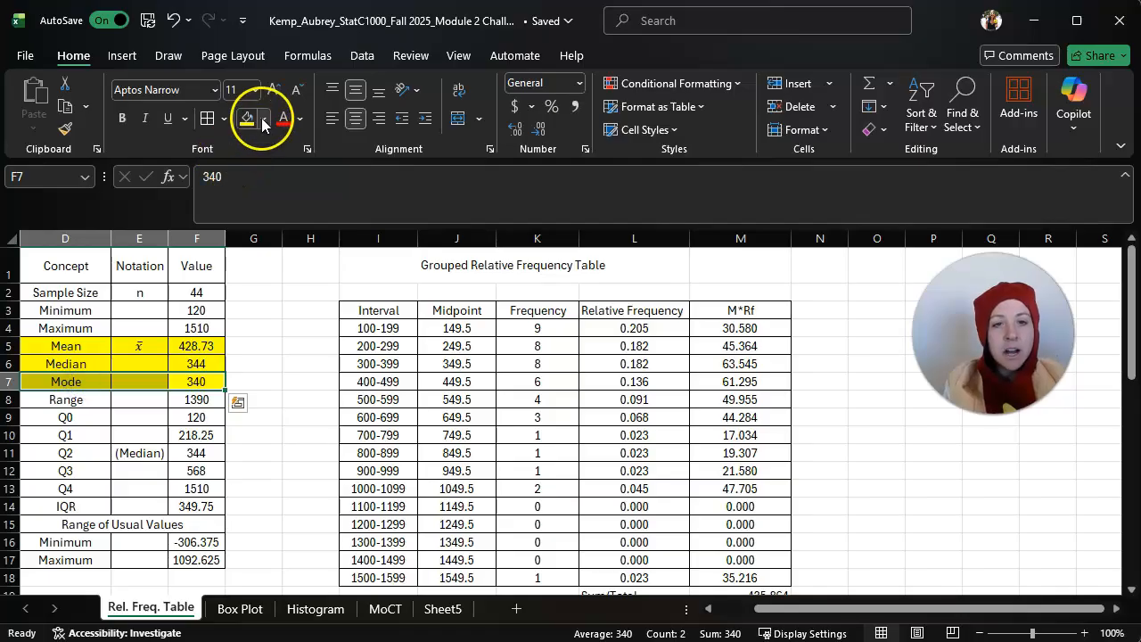
{"action": "left_click", "coordinate": [276, 386]}
{"action": "left_click", "coordinate": [278, 361]}
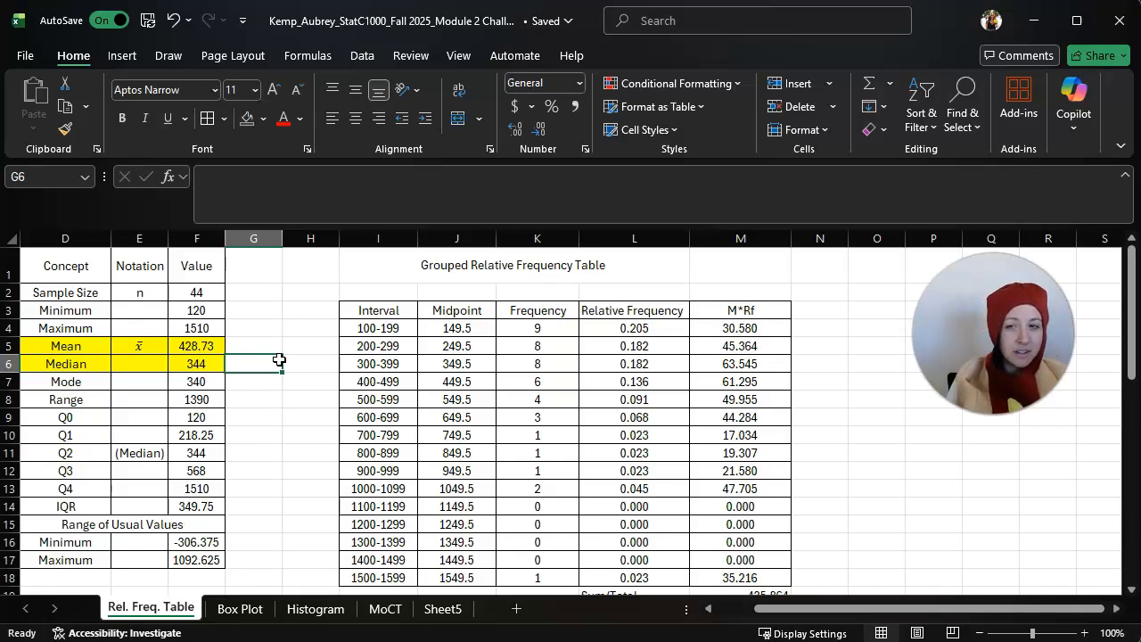
Step: Handwrite "x̄ > med" in orange-yellow ink beside the Mean and Median rows and leave drawing mode
{"action": "left_click_drag", "start_coordinate": [80, 350], "coordinate": [184, 364]}
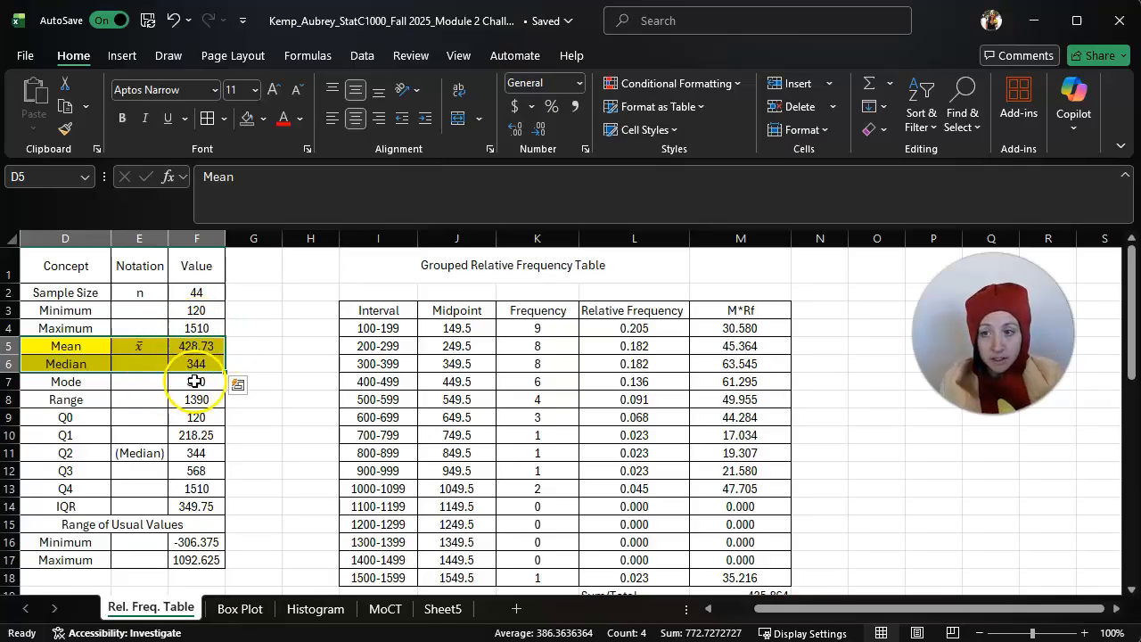
{"action": "left_click", "coordinate": [169, 55]}
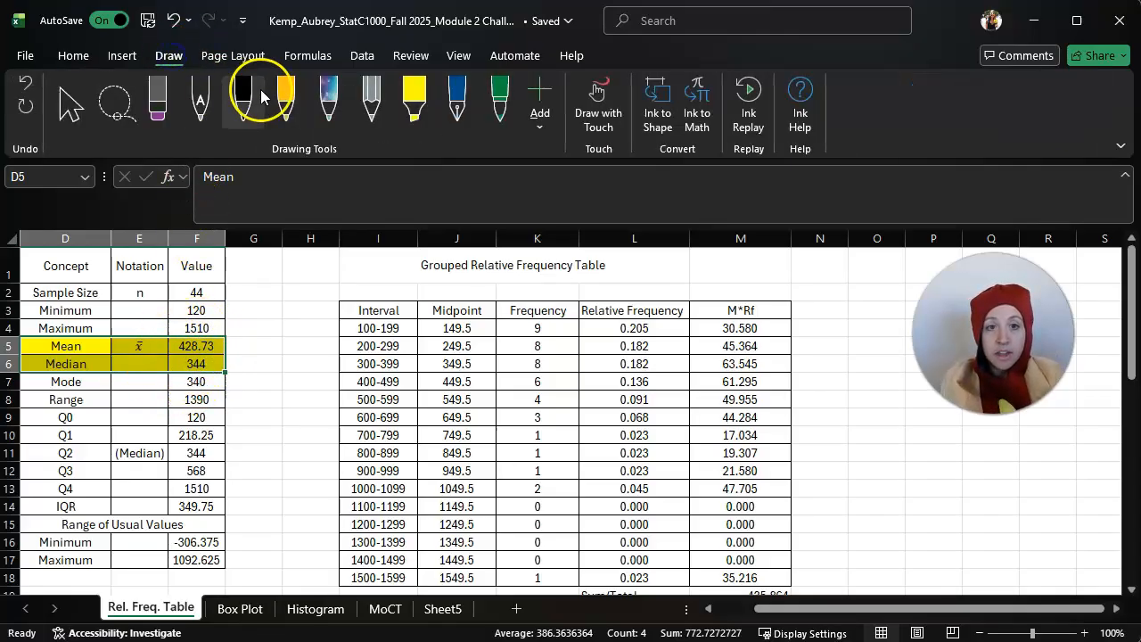
{"action": "left_click", "coordinate": [286, 93]}
{"action": "mouse_move", "coordinate": [248, 337]}
{"action": "left_mouse_down"}
{"action": "mouse_move", "coordinate": [285, 340]}
{"action": "mouse_move", "coordinate": [256, 376]}
{"action": "mouse_move", "coordinate": [270, 335]}
{"action": "mouse_move", "coordinate": [259, 375]}
{"action": "mouse_move", "coordinate": [284, 340]}
{"action": "mouse_move", "coordinate": [243, 330]}
{"action": "mouse_move", "coordinate": [289, 339]}
{"action": "mouse_move", "coordinate": [255, 383]}
{"action": "mouse_move", "coordinate": [265, 337]}
{"action": "mouse_move", "coordinate": [251, 363]}
{"action": "mouse_move", "coordinate": [234, 363]}
{"action": "mouse_move", "coordinate": [243, 339]}
{"action": "mouse_move", "coordinate": [335, 355]}
{"action": "left_mouse_up"}
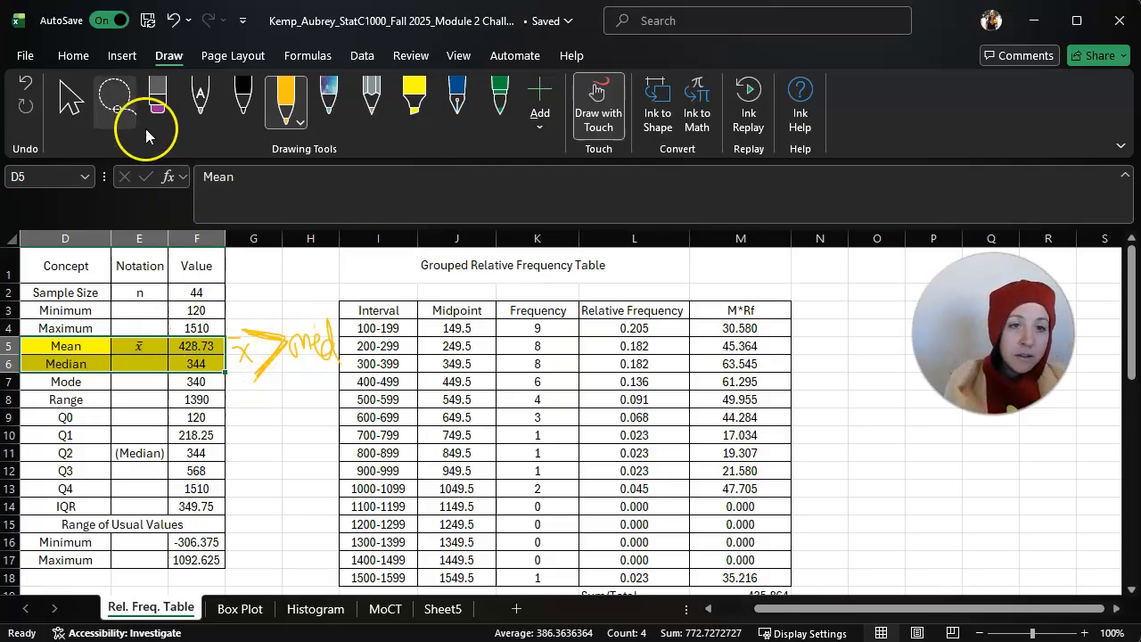
{"action": "left_click", "coordinate": [71, 100]}
{"action": "left_click", "coordinate": [246, 439]}
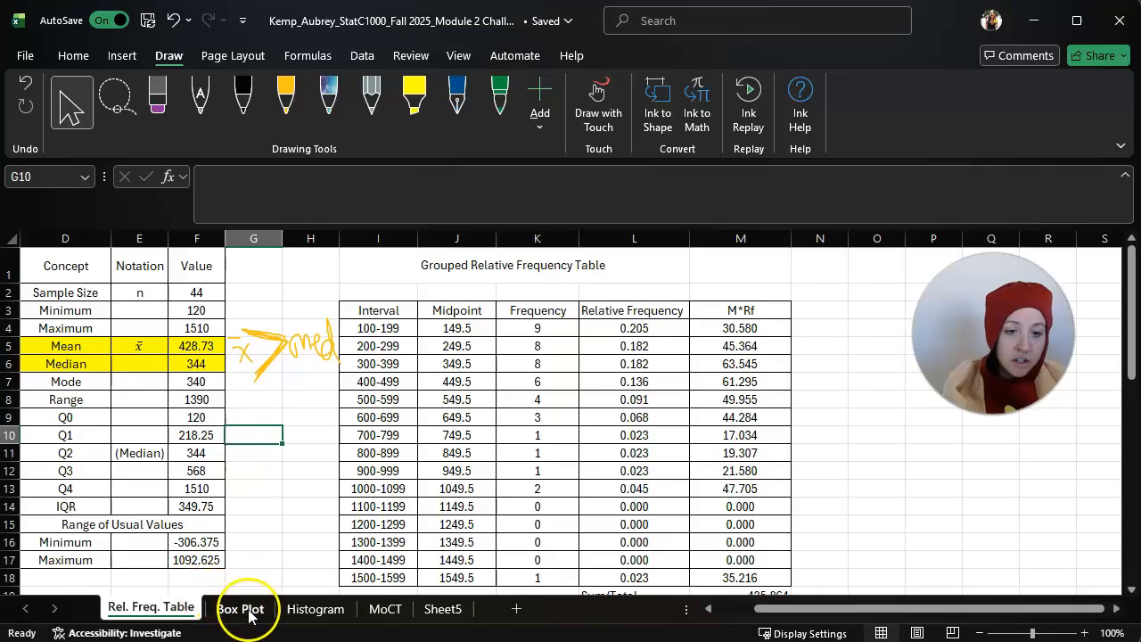
Step: Examine the Box Plot and Histogram sheets for the data's shape and return to the Rel. Freq. Table sheet
{"action": "left_click", "coordinate": [240, 609]}
{"action": "left_click", "coordinate": [312, 609]}
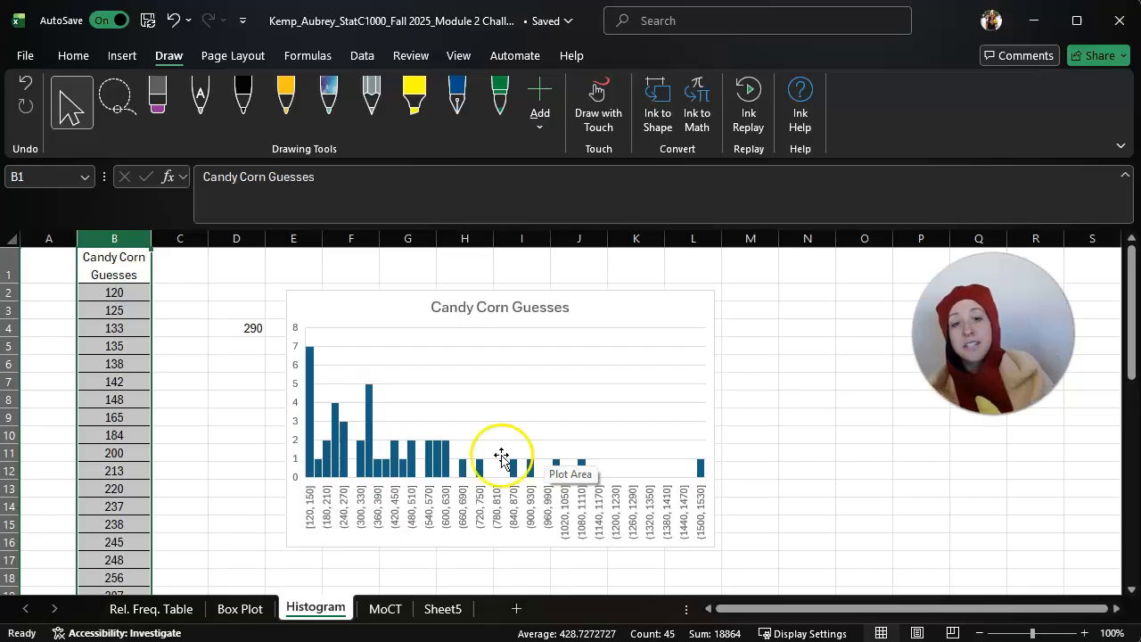
{"action": "left_click", "coordinate": [183, 608]}
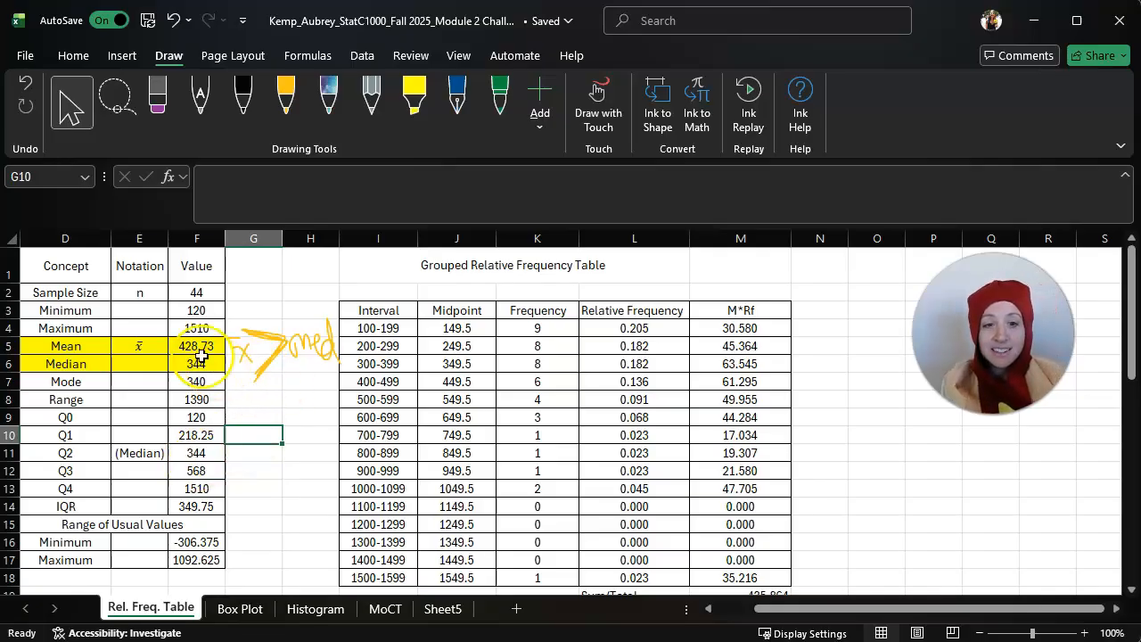
{"action": "left_click", "coordinate": [74, 275]}
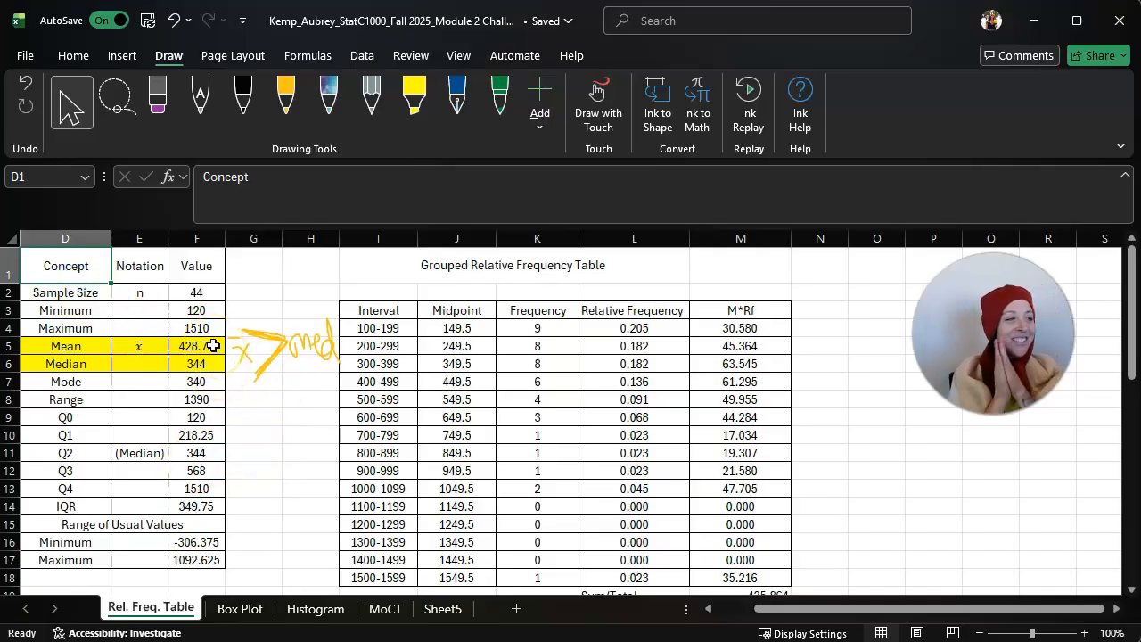